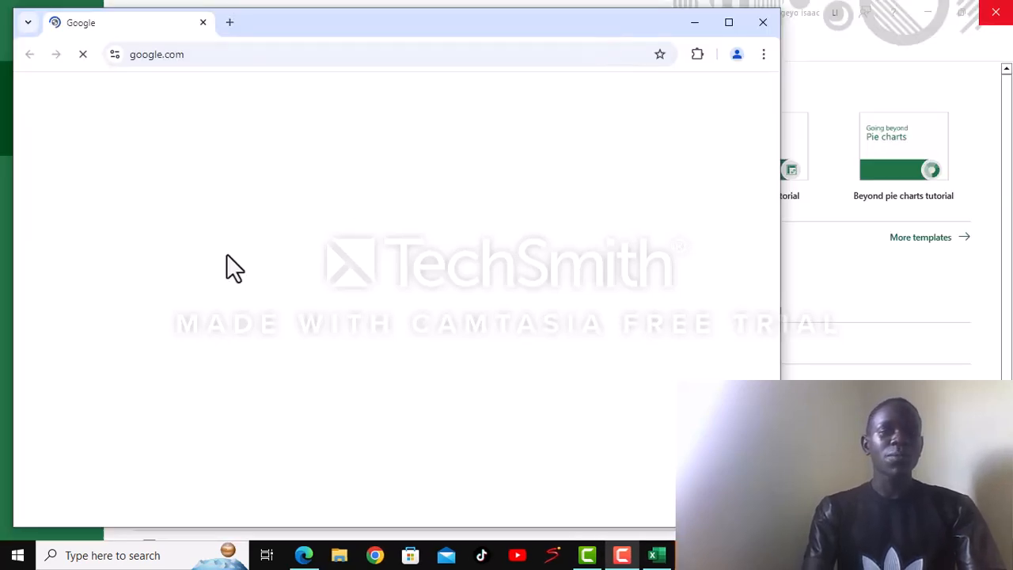
- Create a blank Excel workbook and enter the heading "Names" in cell A1
click(1, 367)
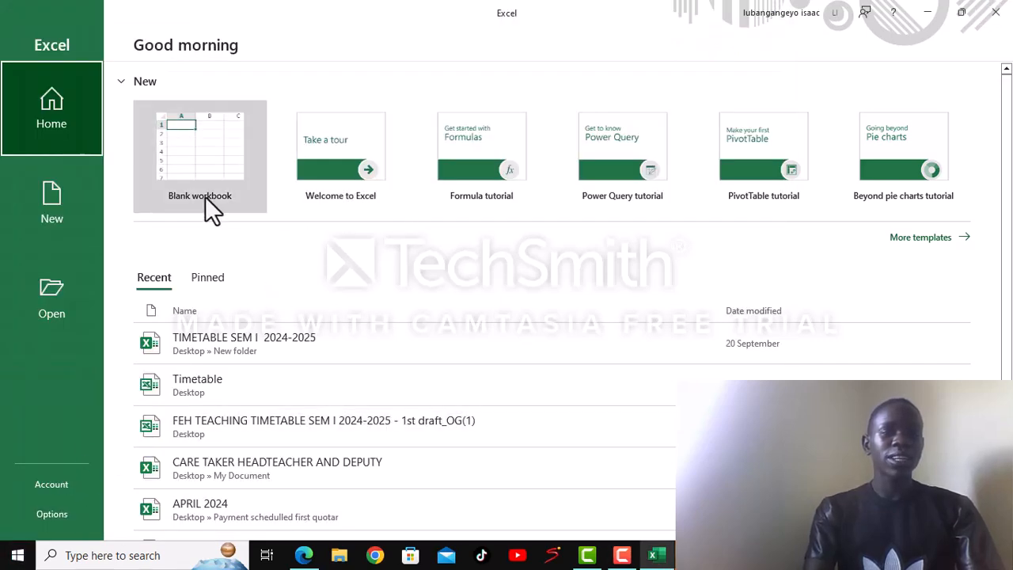
click(195, 145)
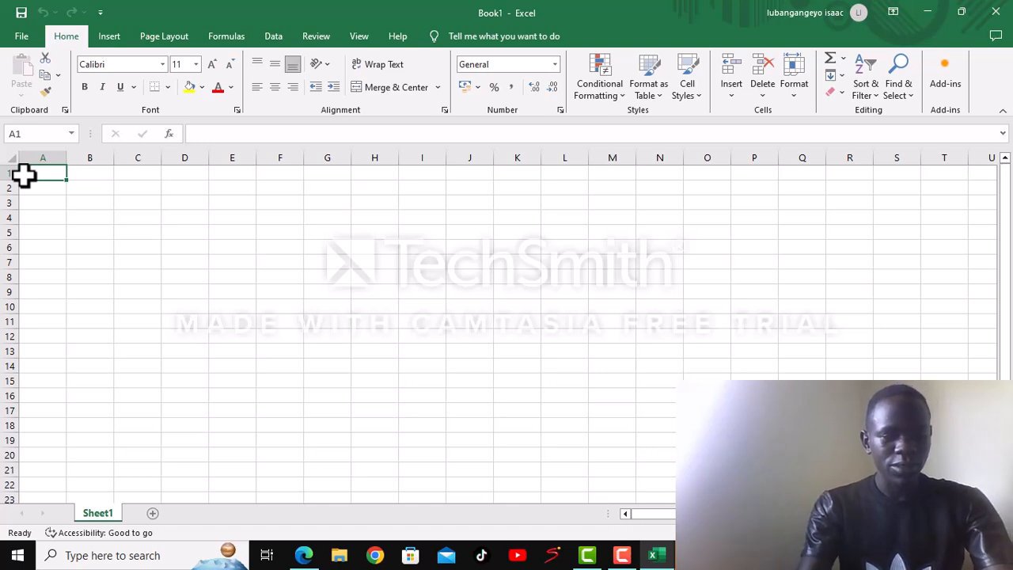
text(N)
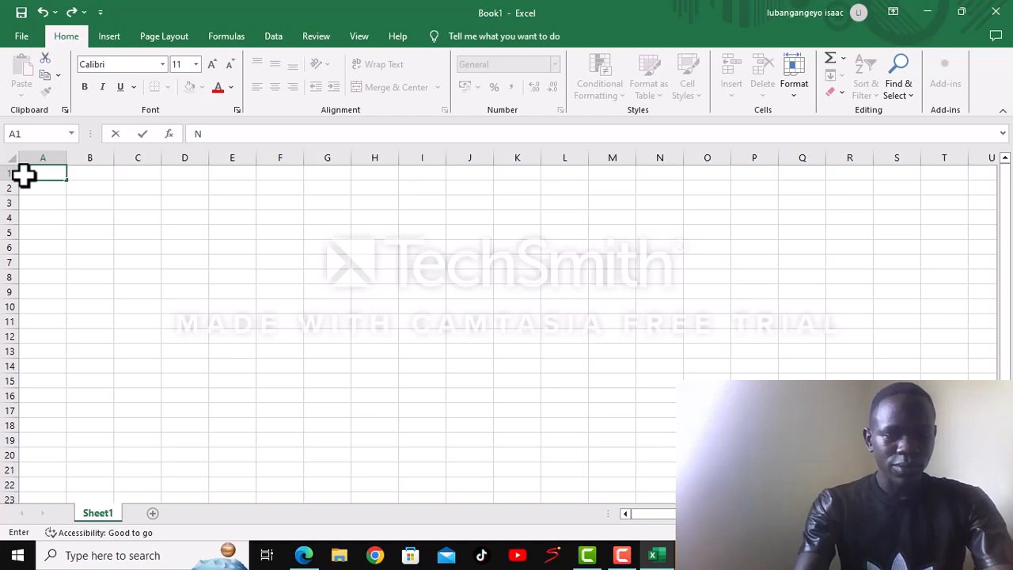
text(ame)
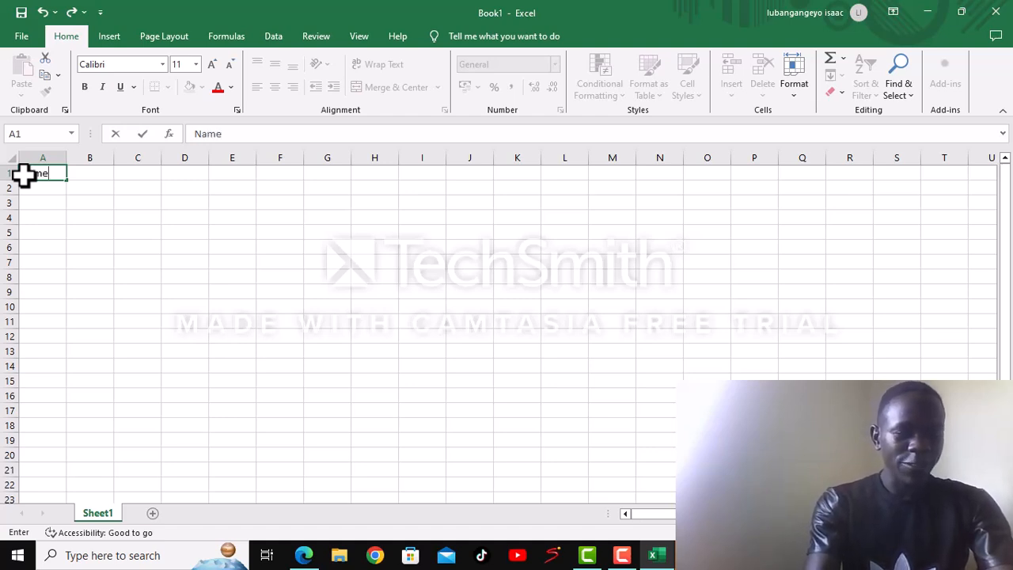
text(s)
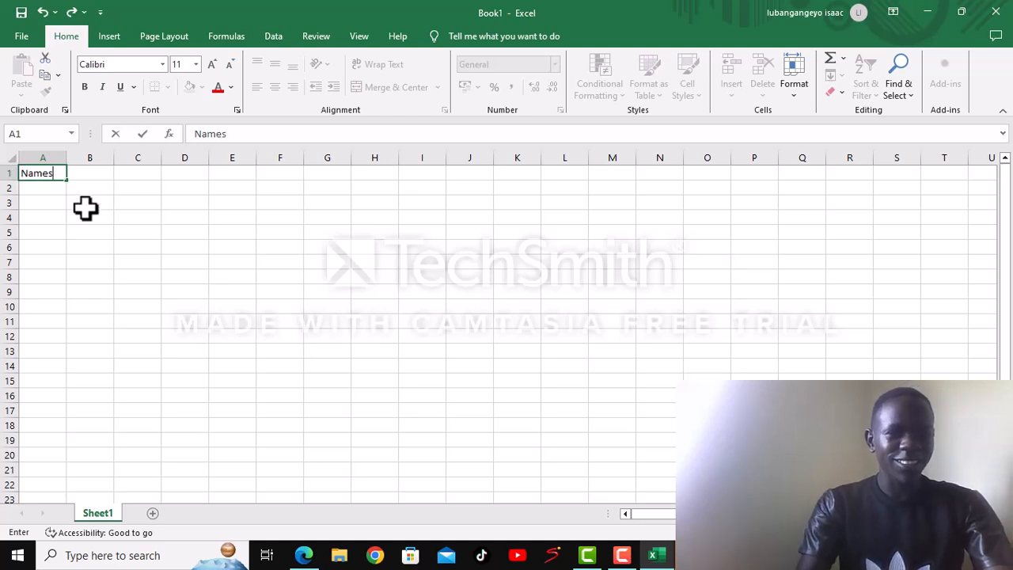
key(Return)
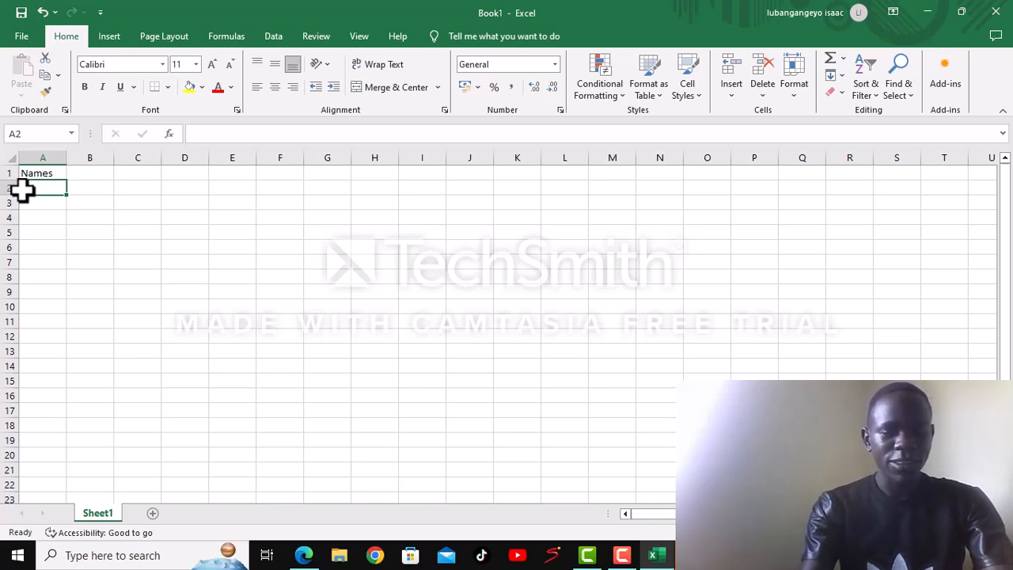
- Enter the first person's name in cell A2 under the heading
text(Jame)
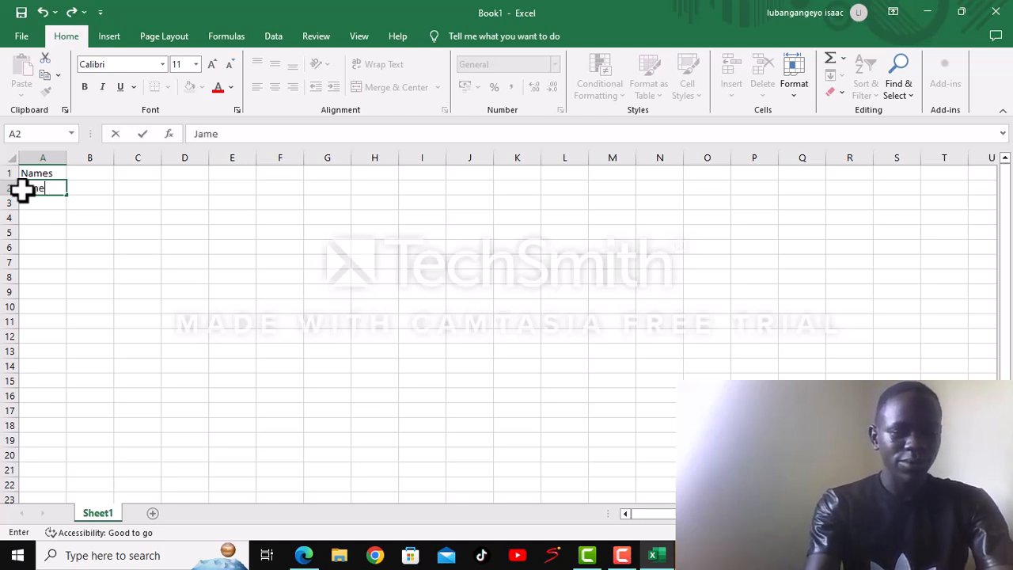
text(s)
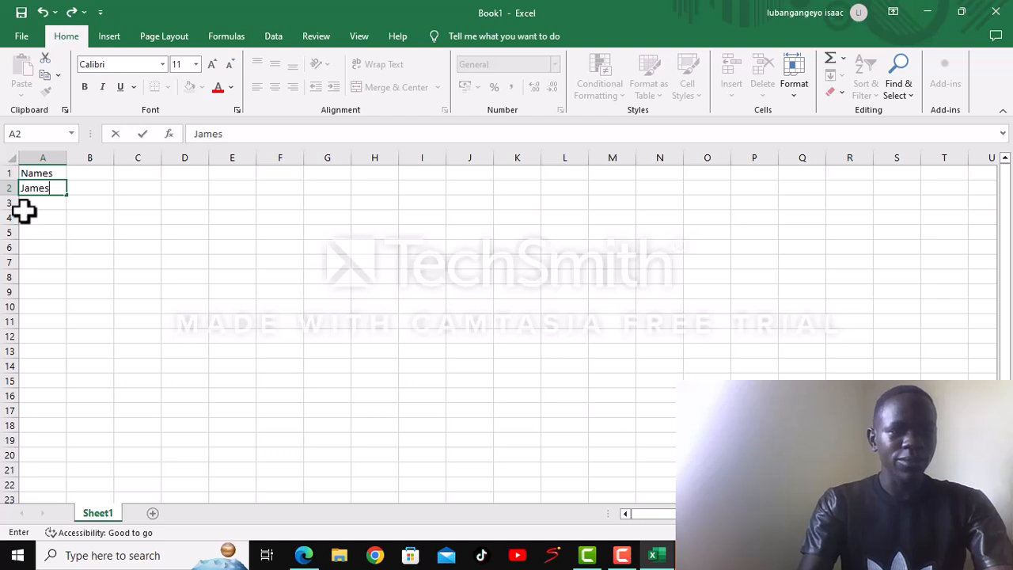
key(Return)
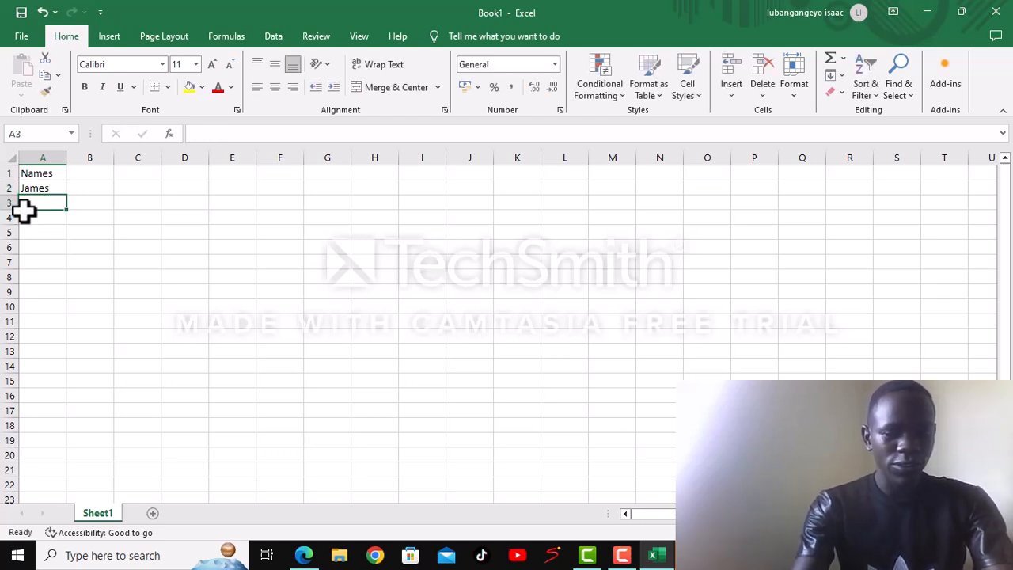
text(J)
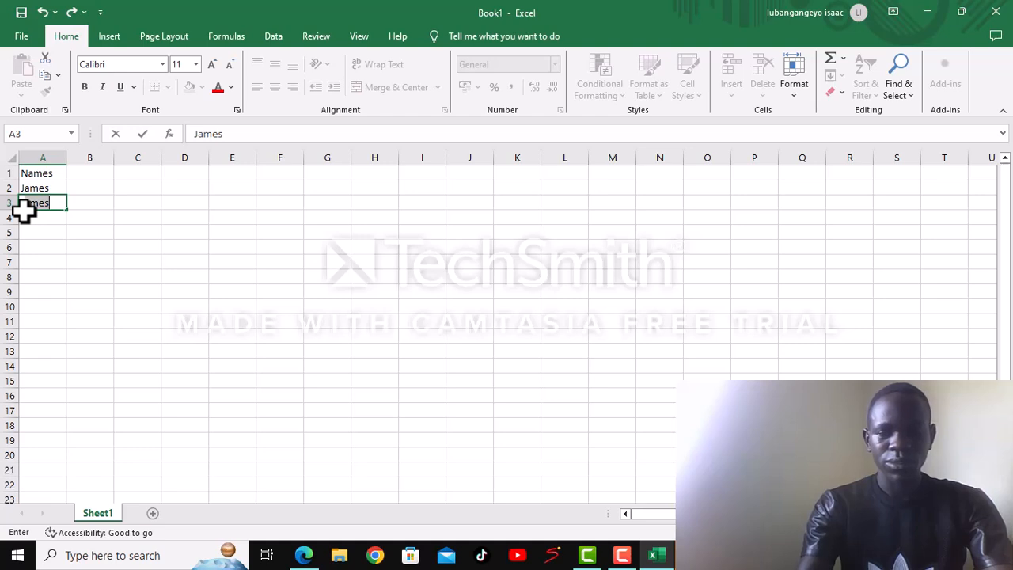
key(BackSpace)
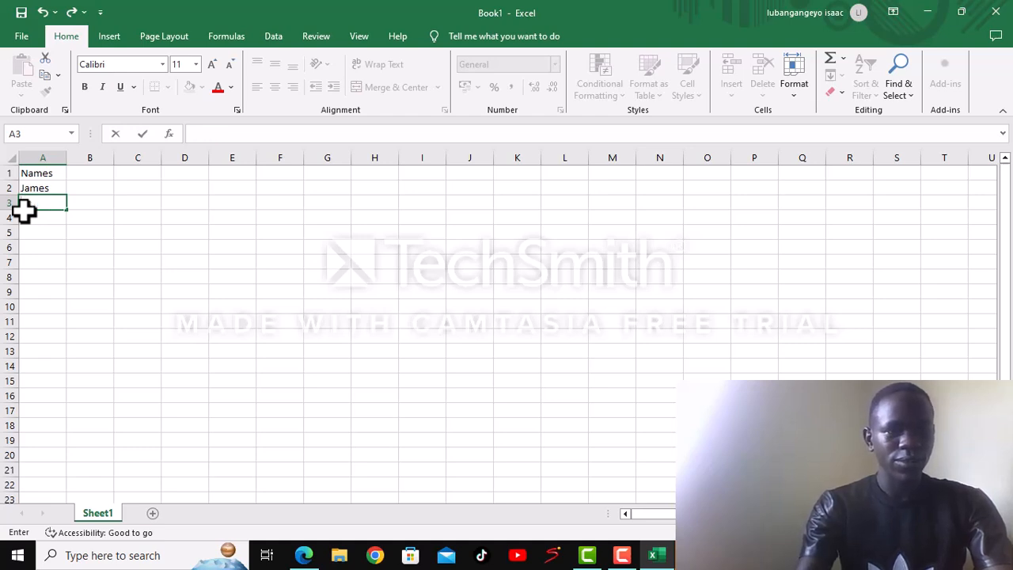
text(J)
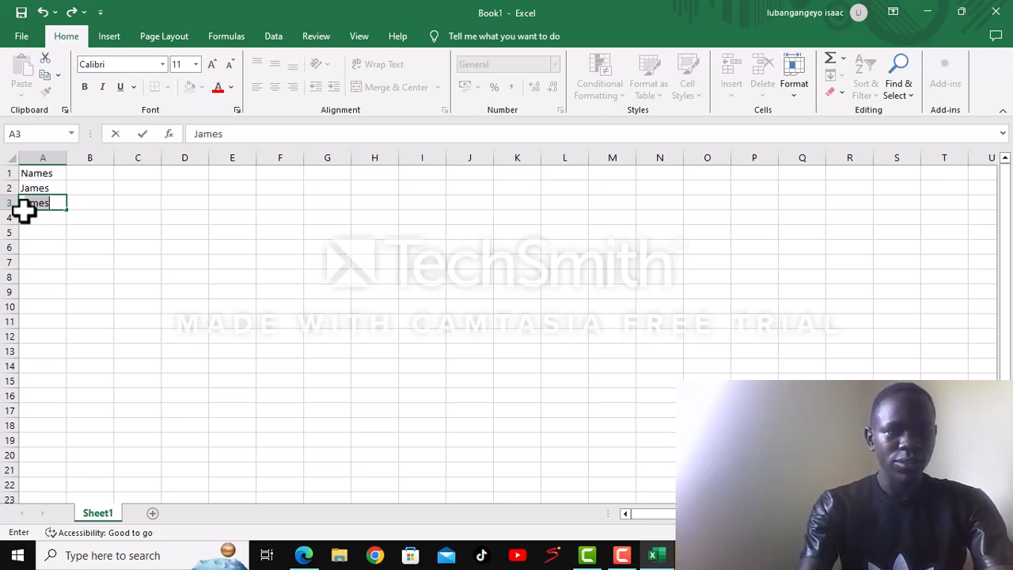
key(BackSpace)
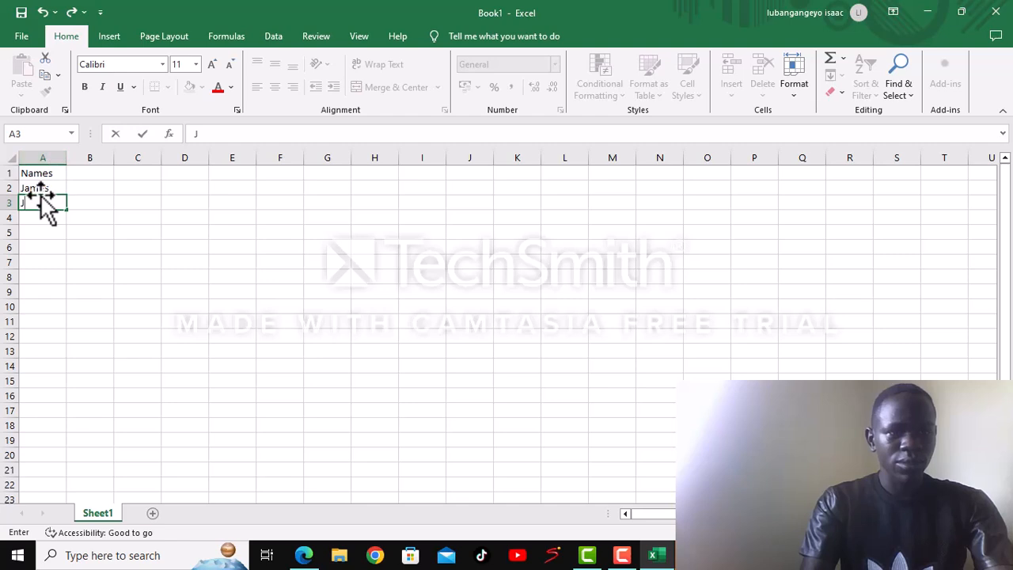
click(41, 186)
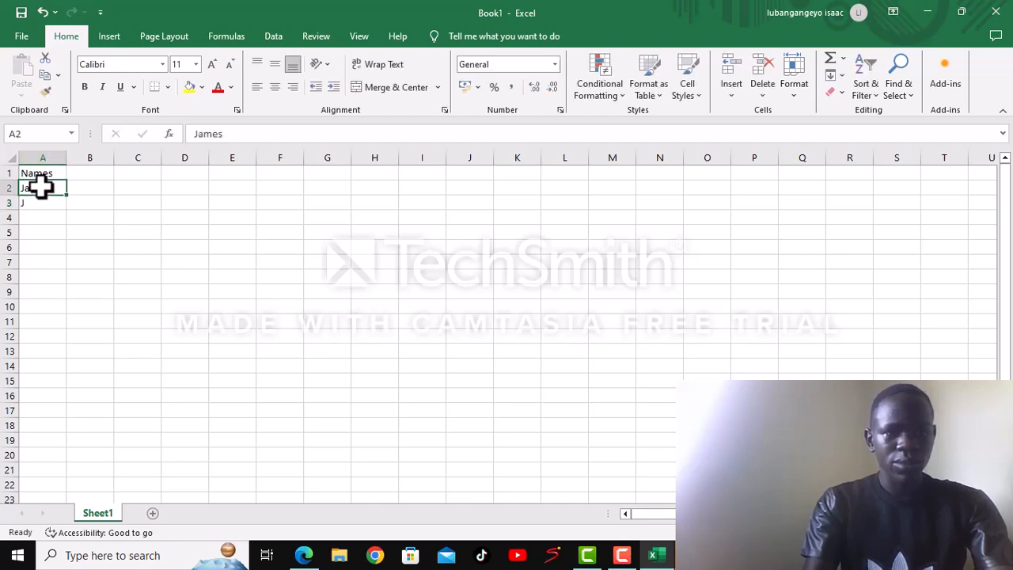
click(29, 205)
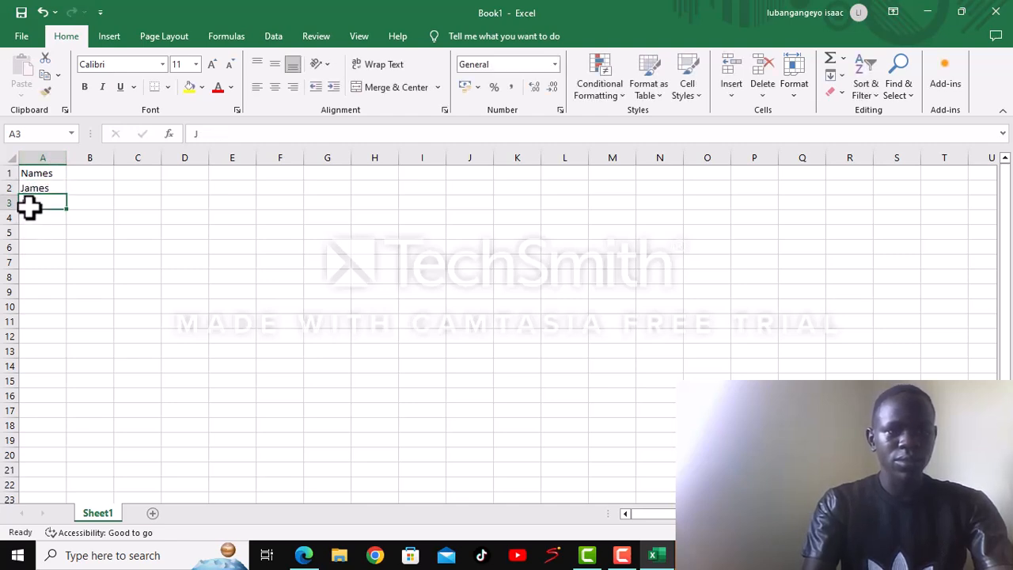
key(BackSpace)
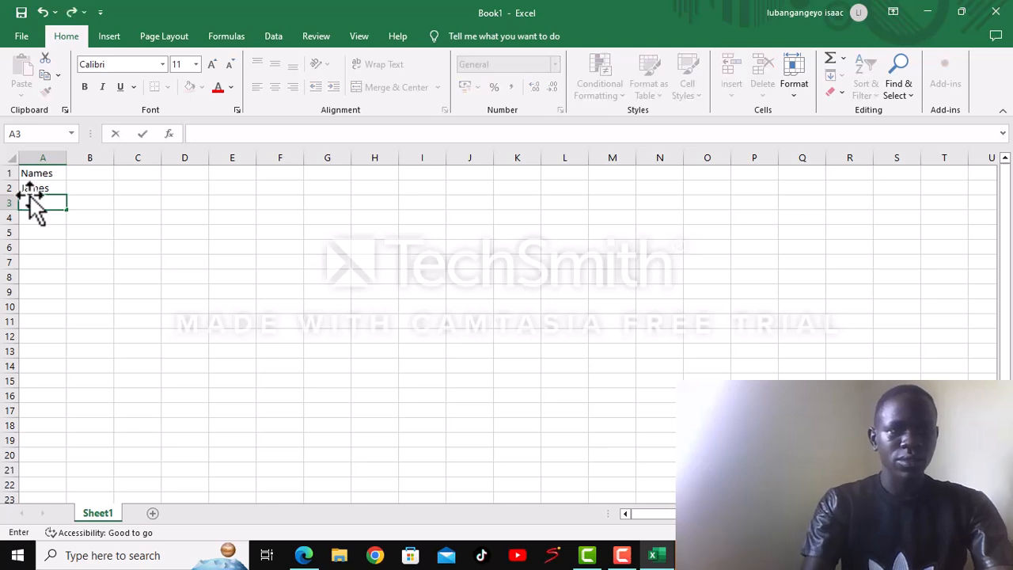
click(29, 187)
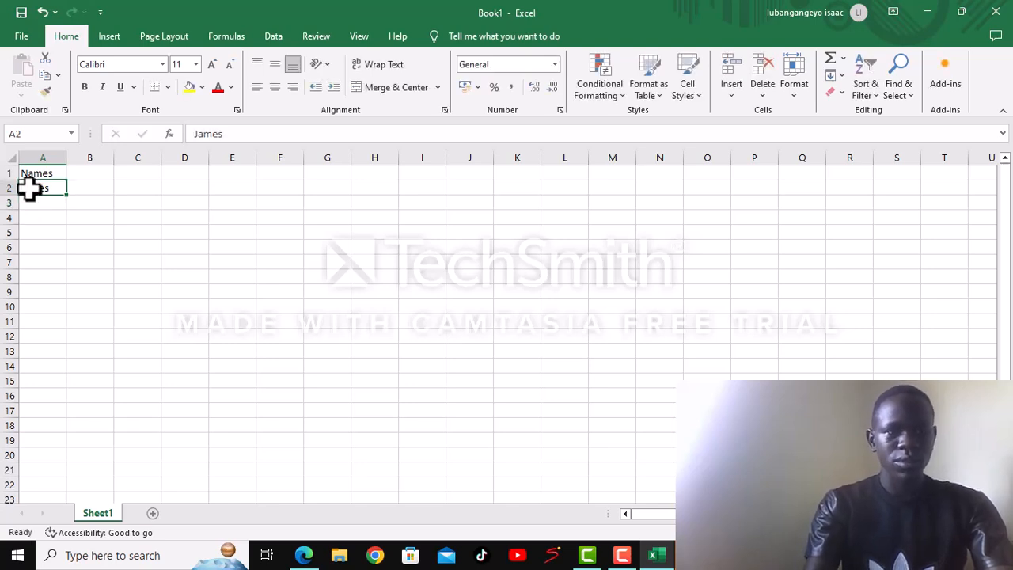
key(Return)
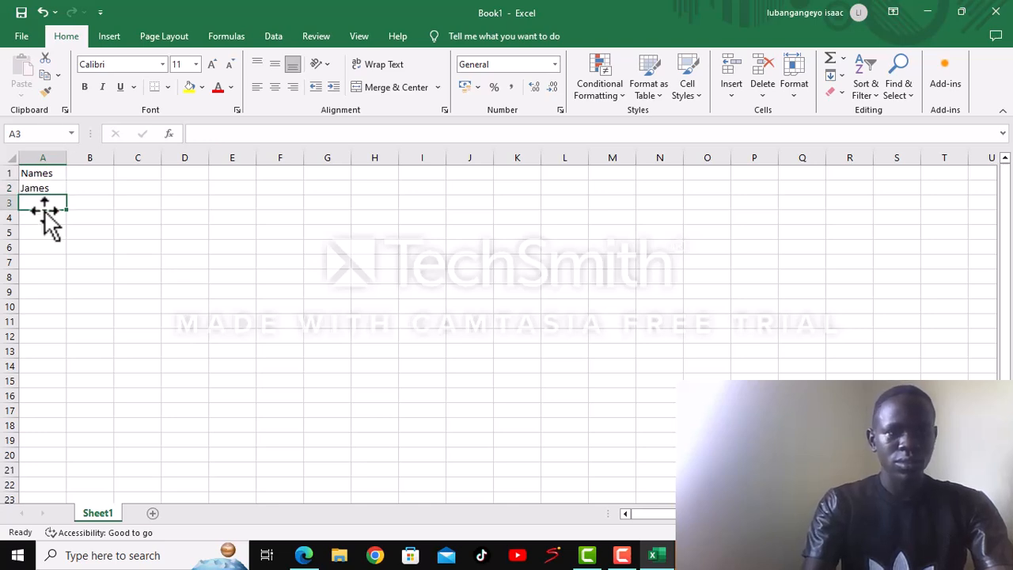
- Clear cell A2 and enter the first person's name again with only its initial letter capitalised
click(45, 191)
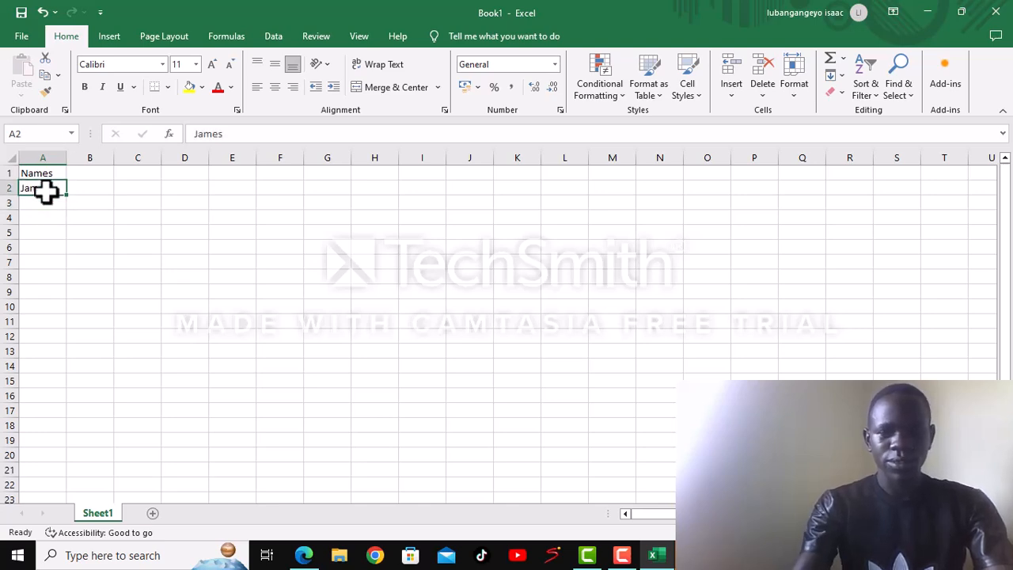
key(BackSpace)
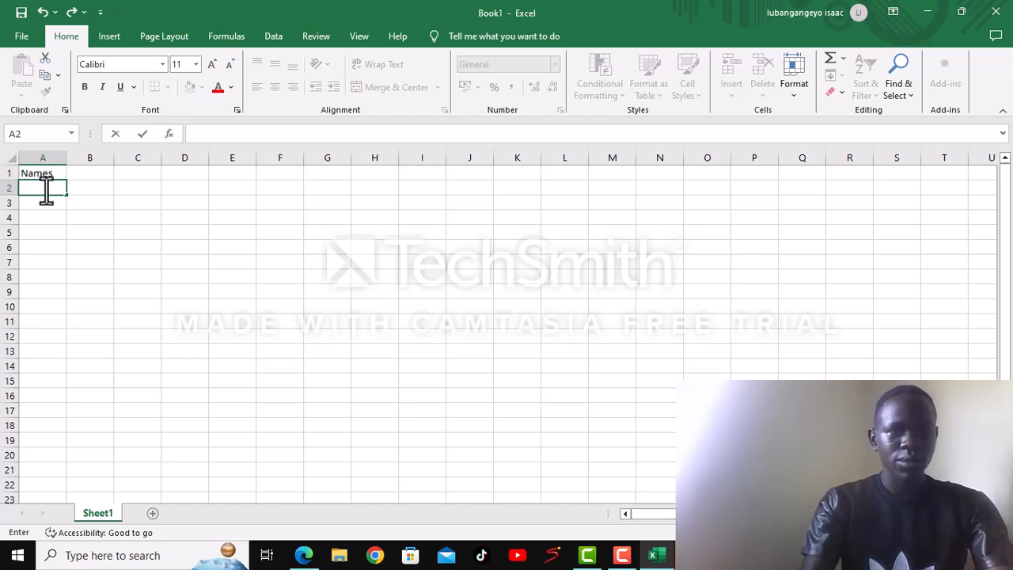
text(JA)
key(BackSpace)
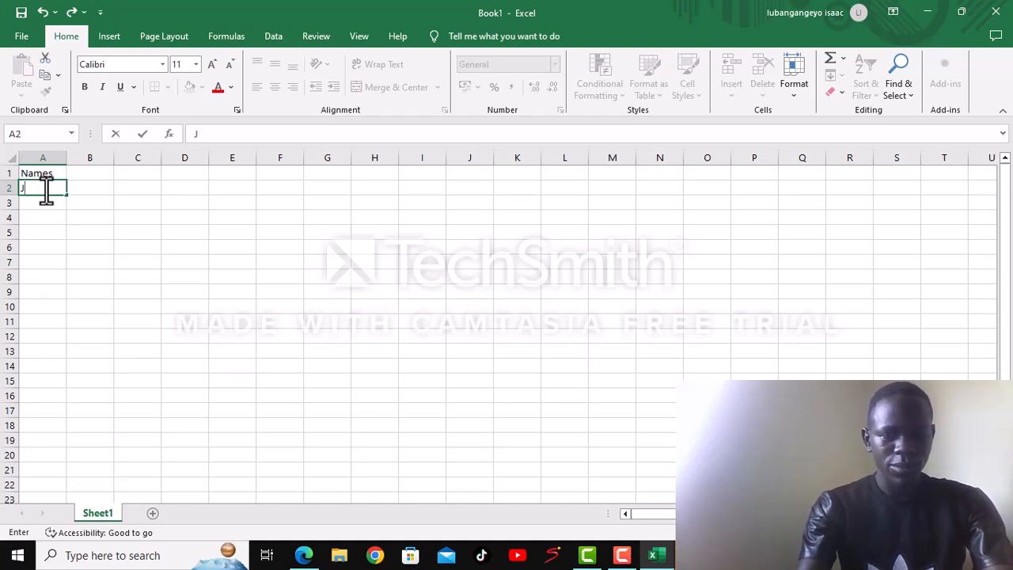
text(am)
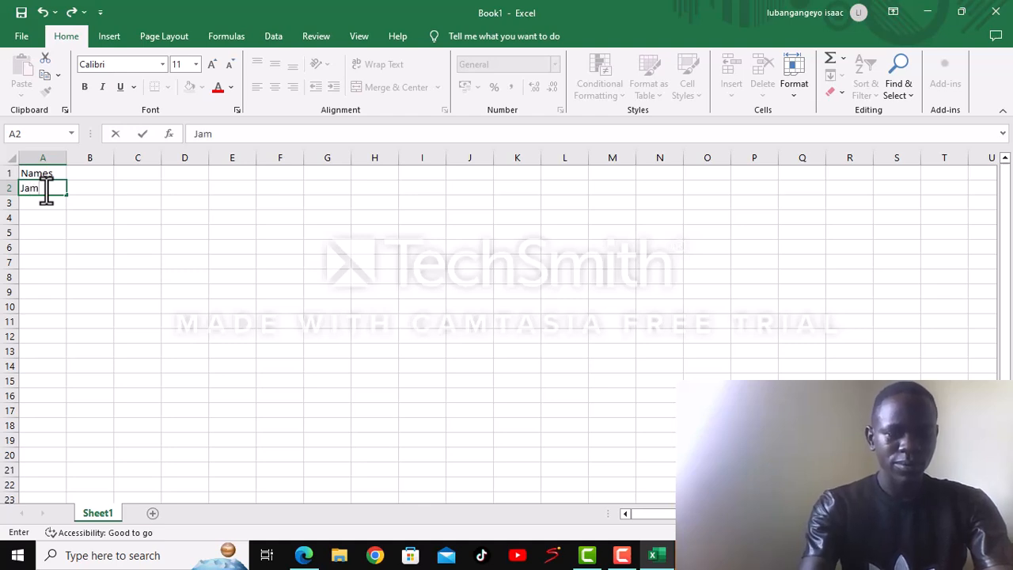
text(es)
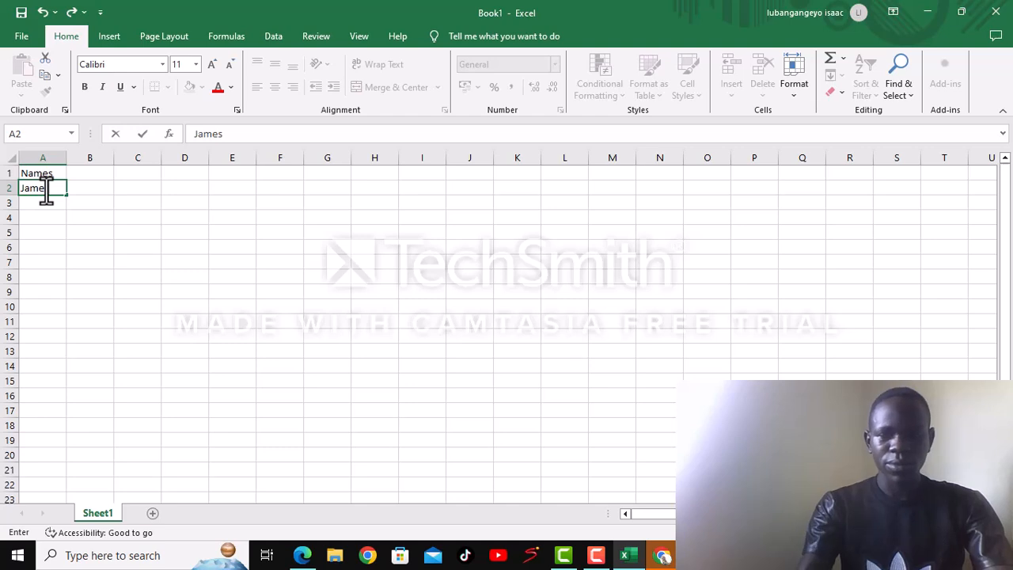
key(Return)
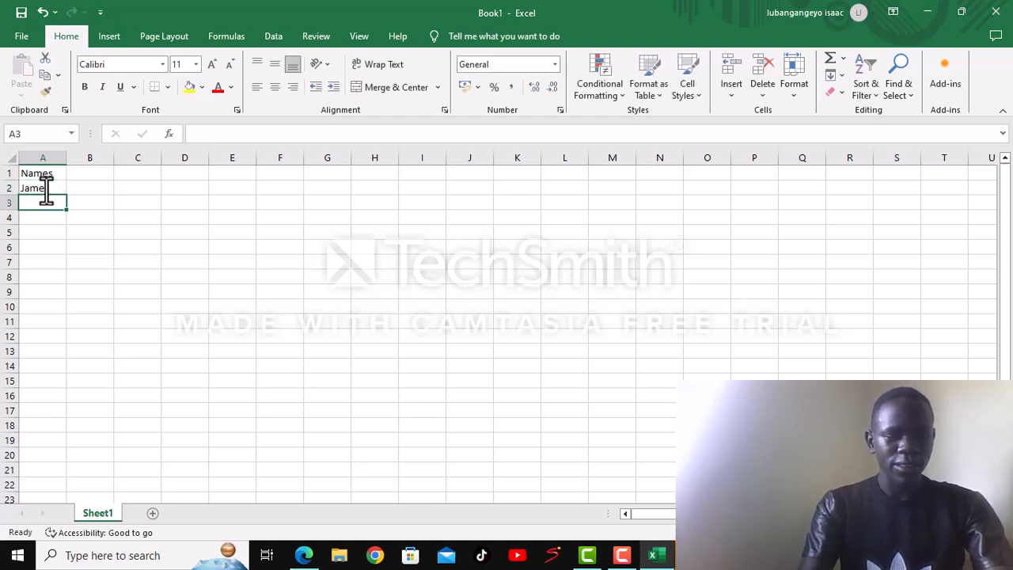
- Enter the second person's name in cell A3 with only its initial letter capitalised
text(J)
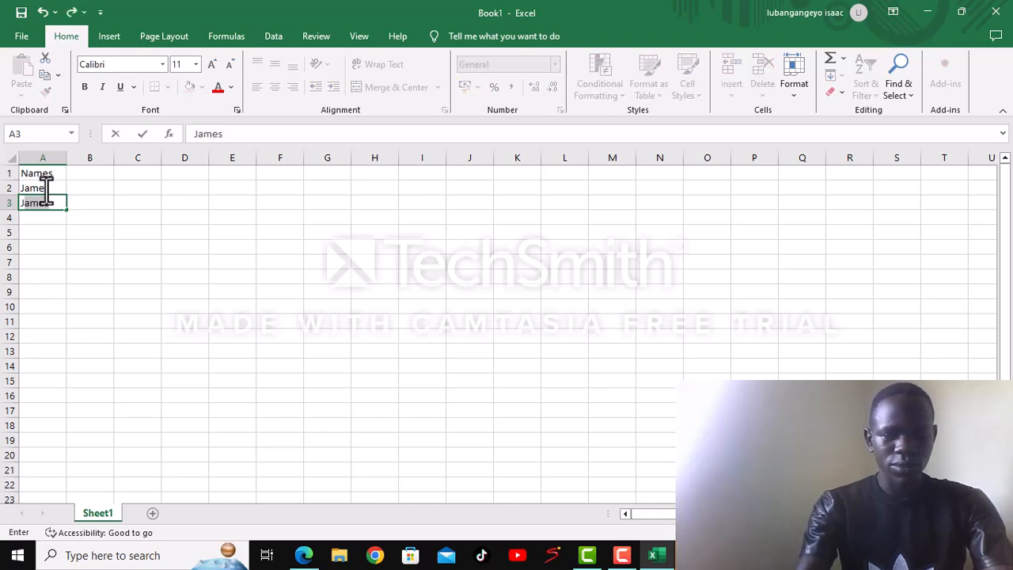
text(0)
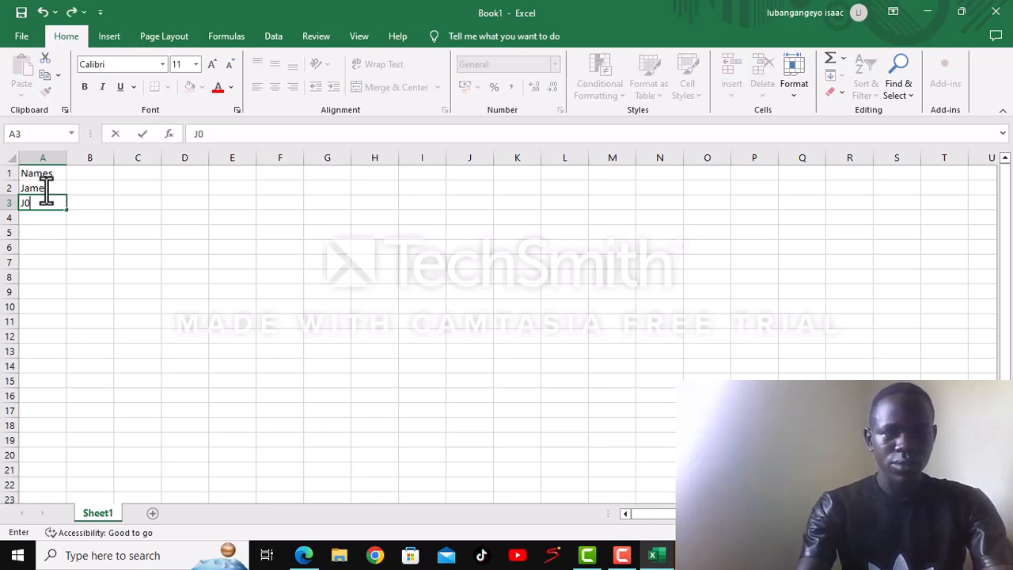
key(BackSpace)
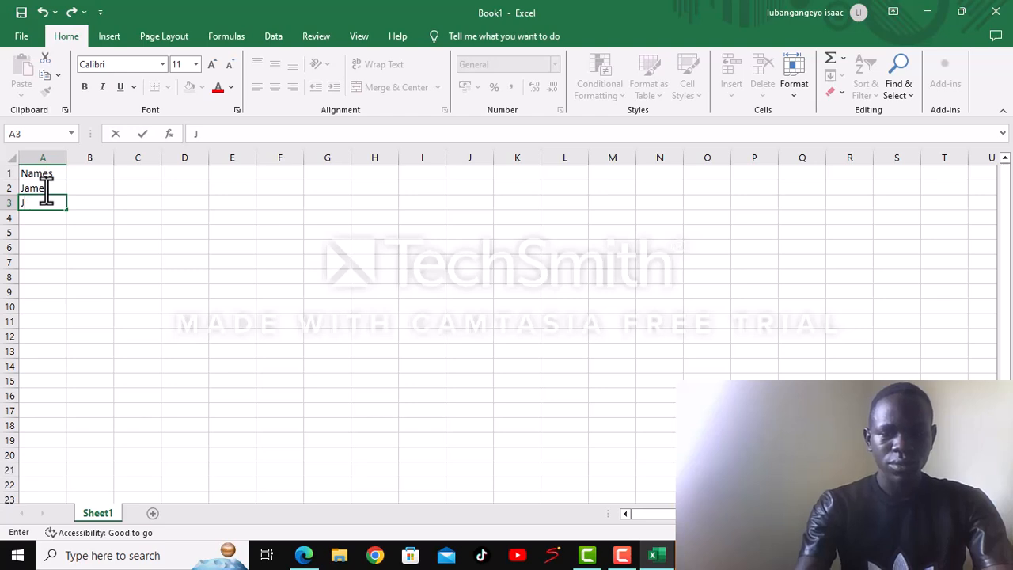
text(O)
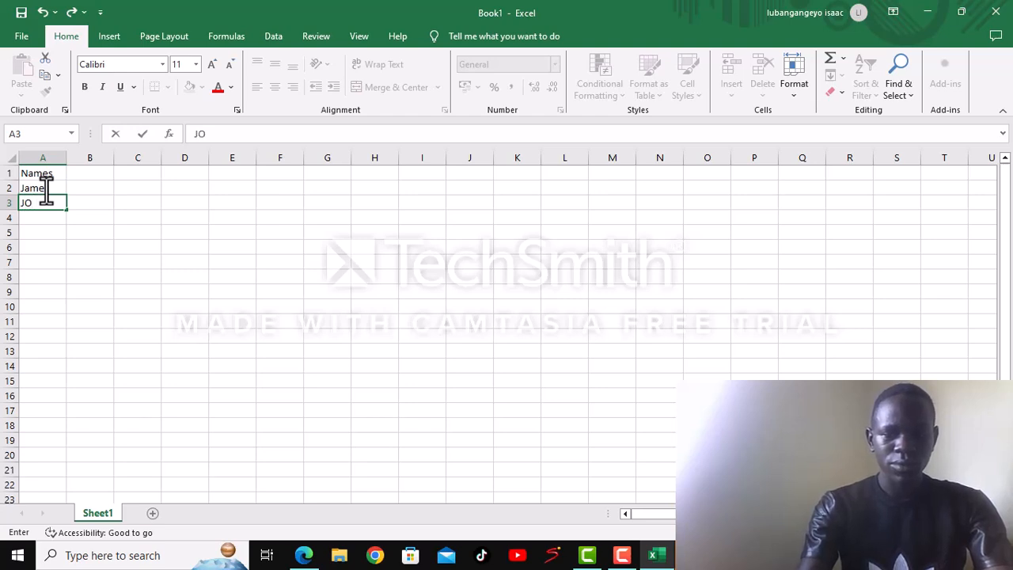
text(H)
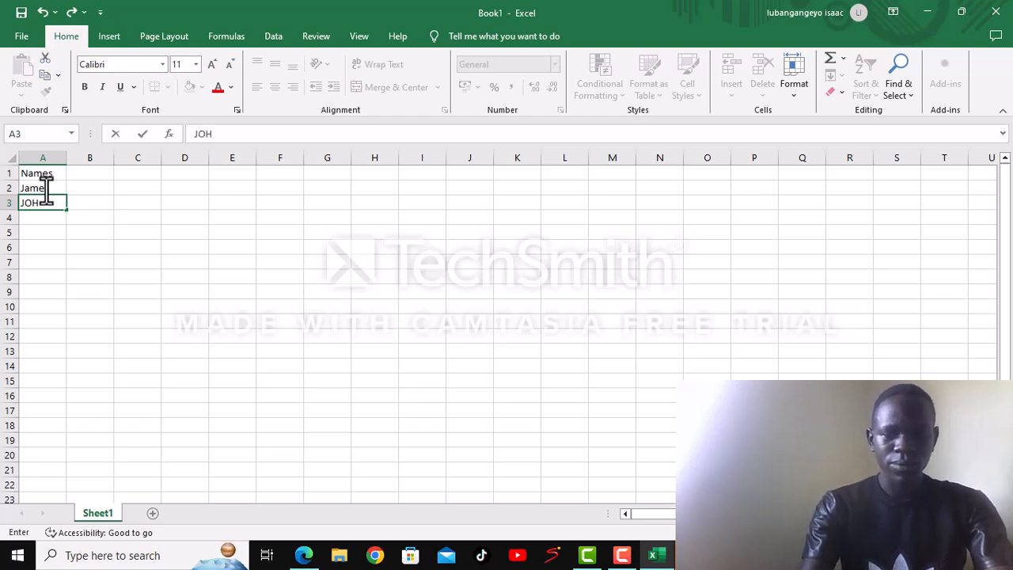
text(N)
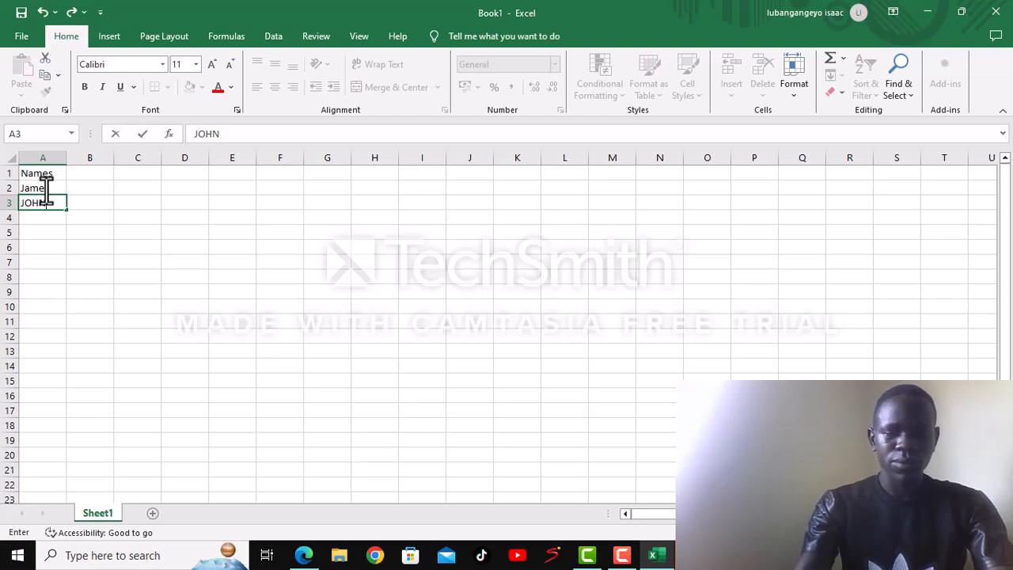
key(BackSpace)
key(BackSpace)
key(BackSpace)
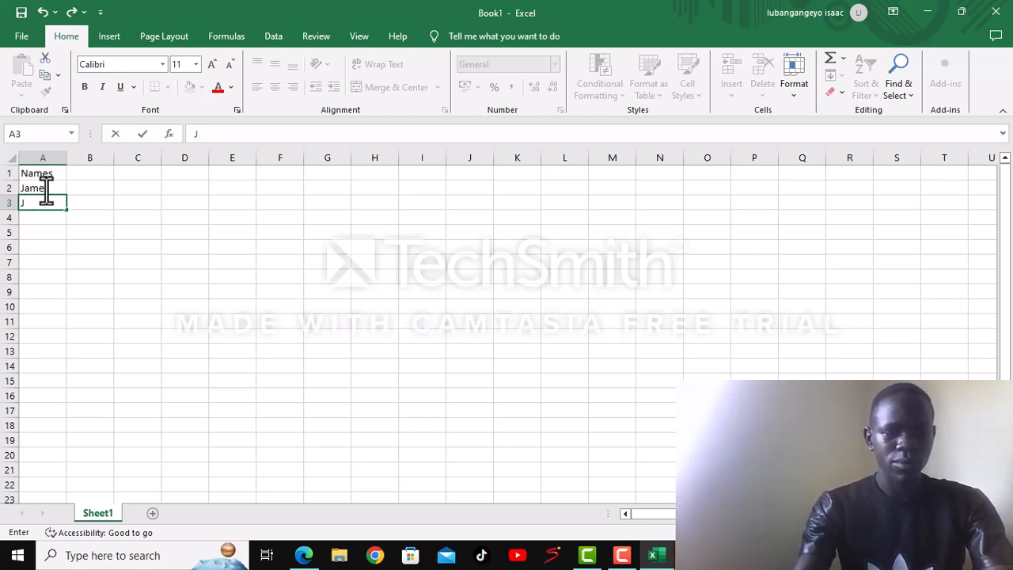
text(ohn)
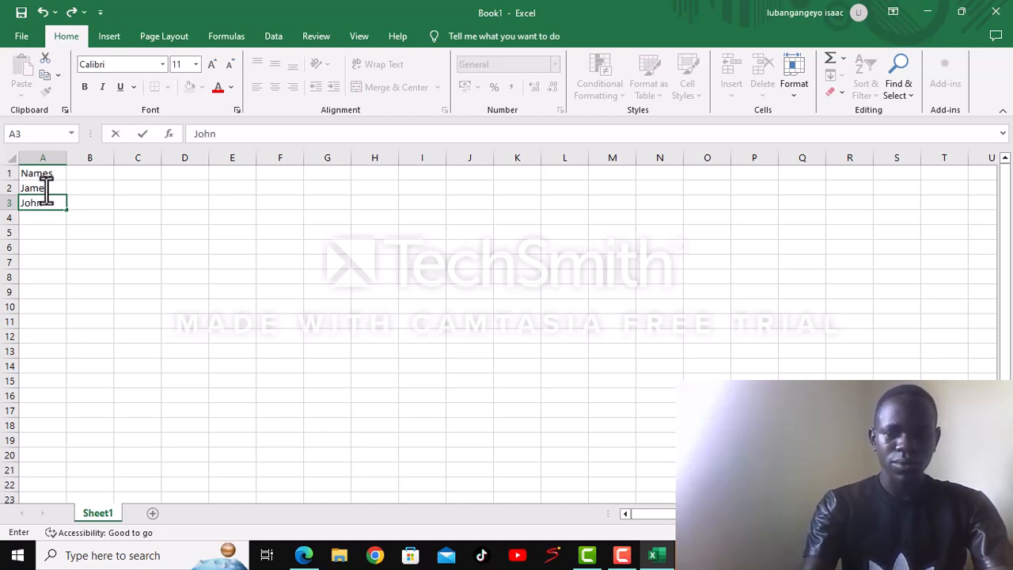
key(Return)
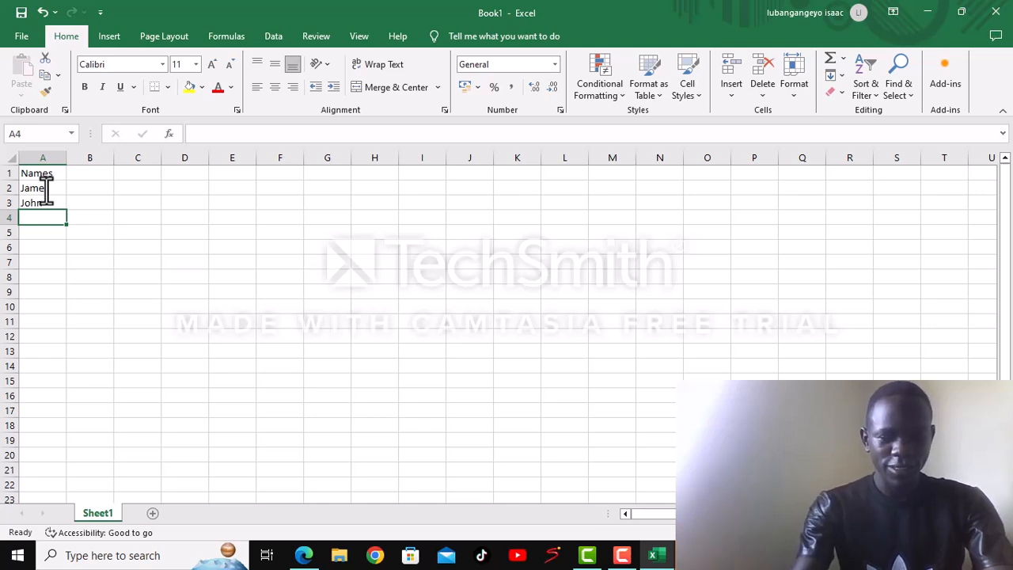
- Enter the third person's name in cell A4, all in lowercase letters
text(j)
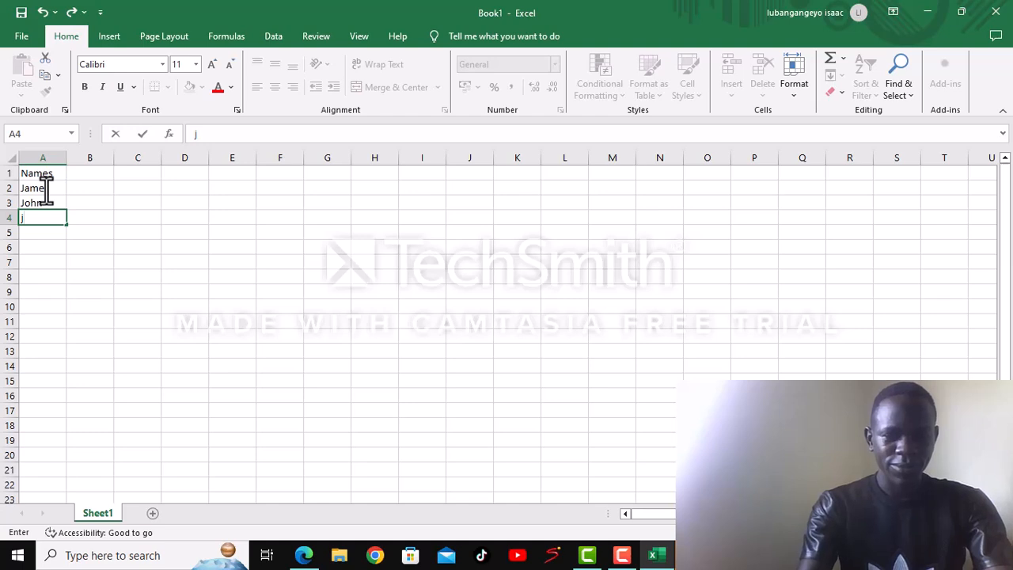
text(ohn)
key(BackSpace)
key(BackSpace)
text(na)
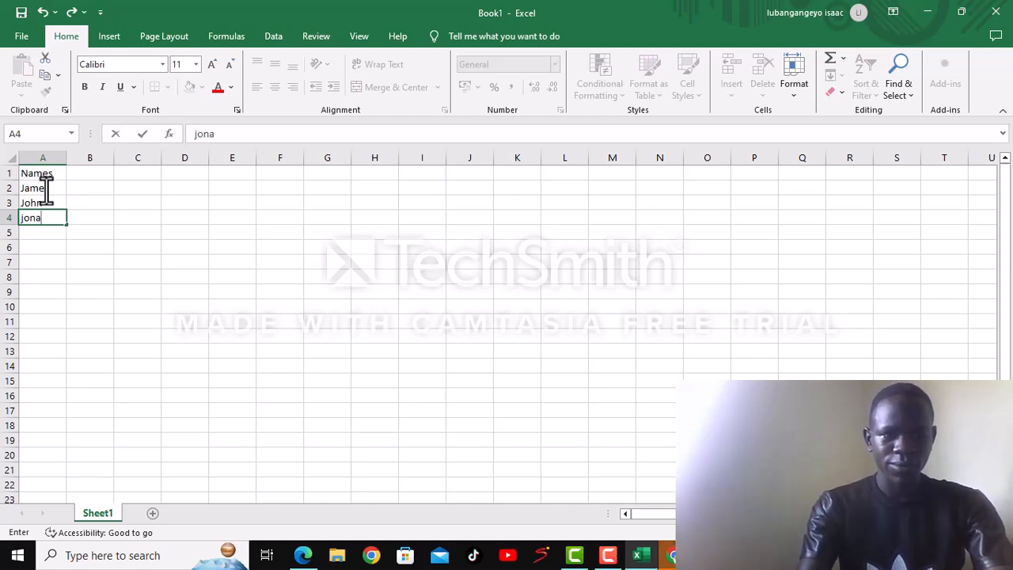
text(t)
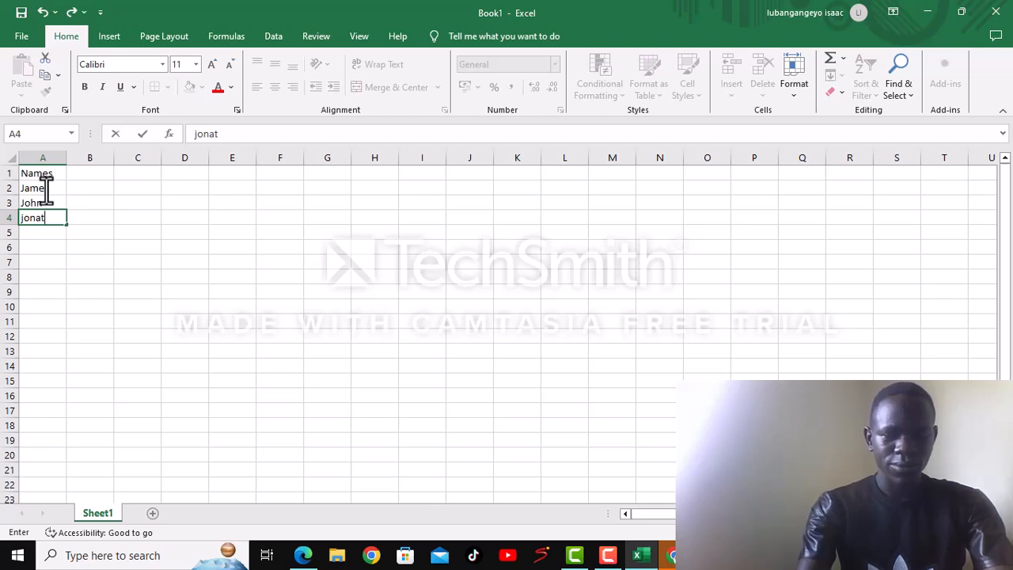
text(han)
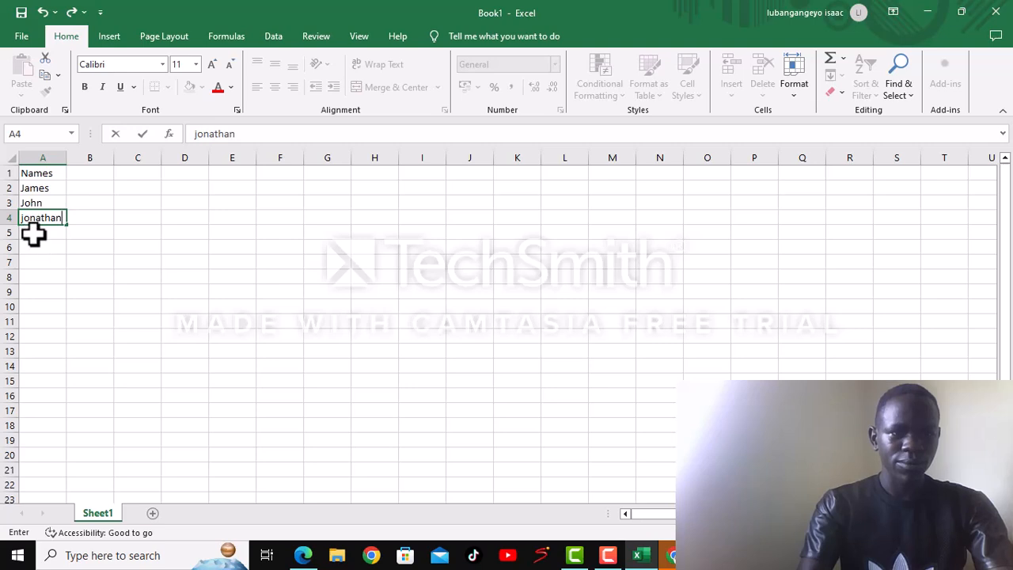
key(Return)
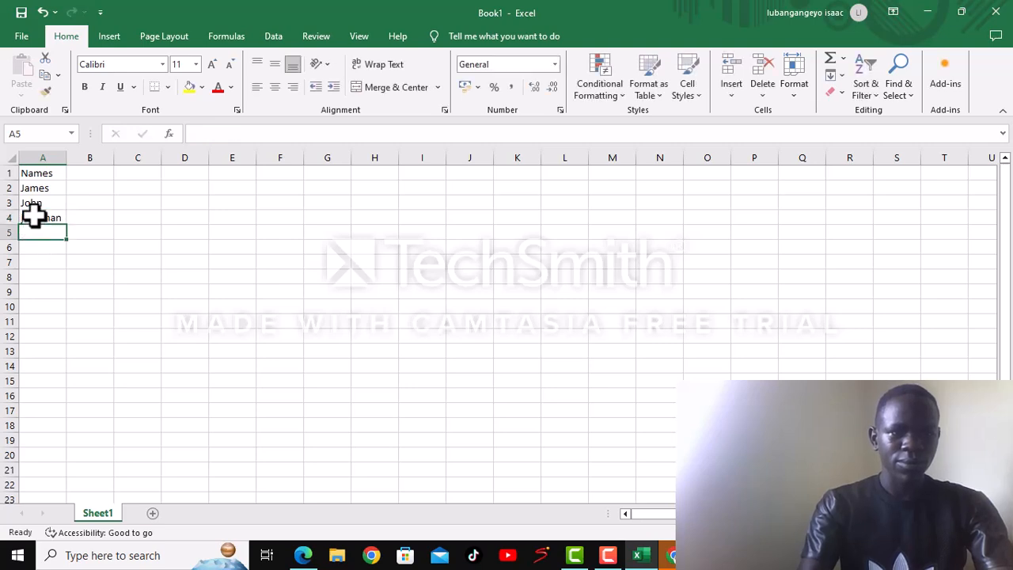
click(33, 215)
key(Return)
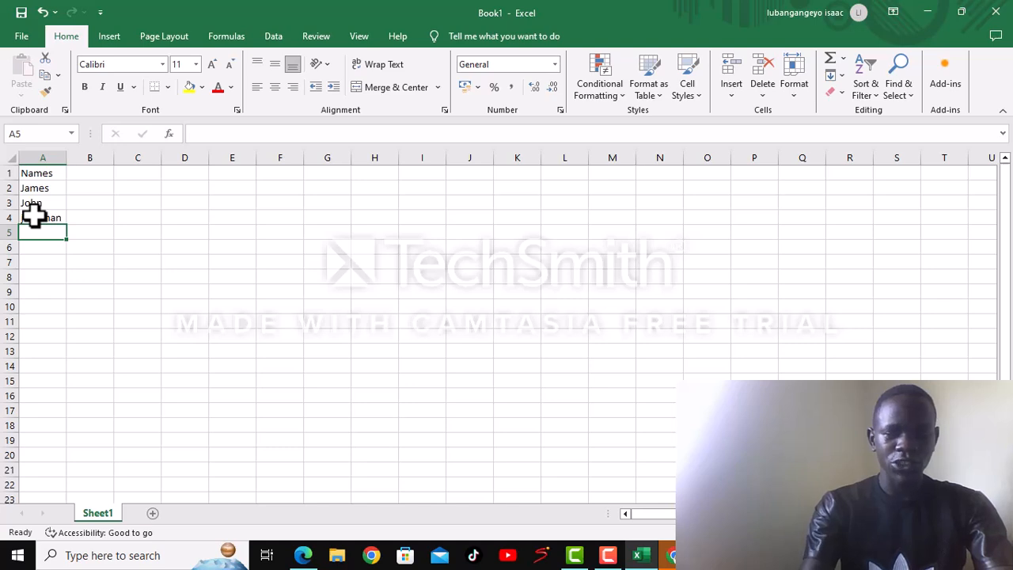
- Enter the fourth person's name in cell A5 and capitalise its initial letter
text(jo)
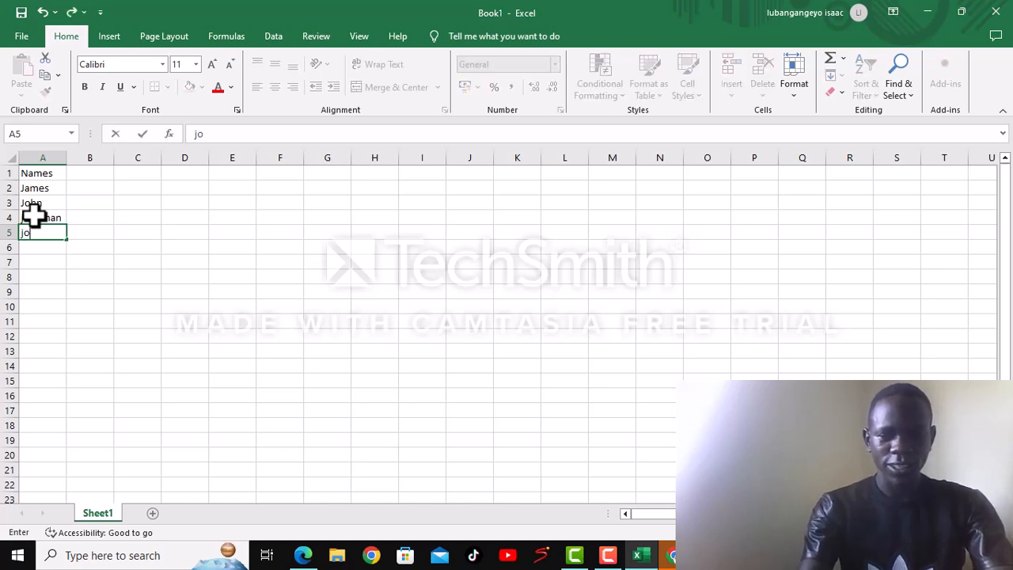
text(ll)
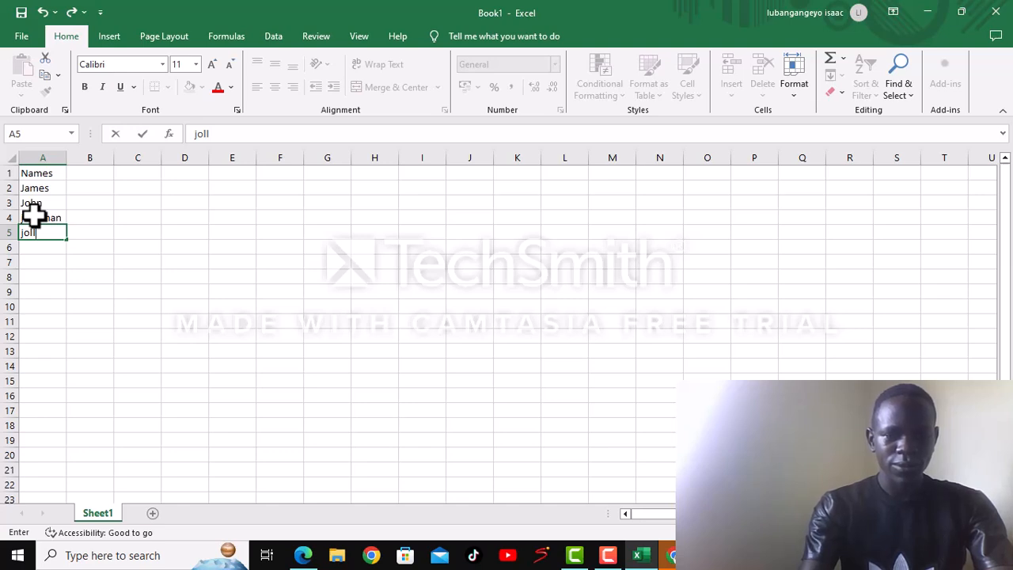
text(y)
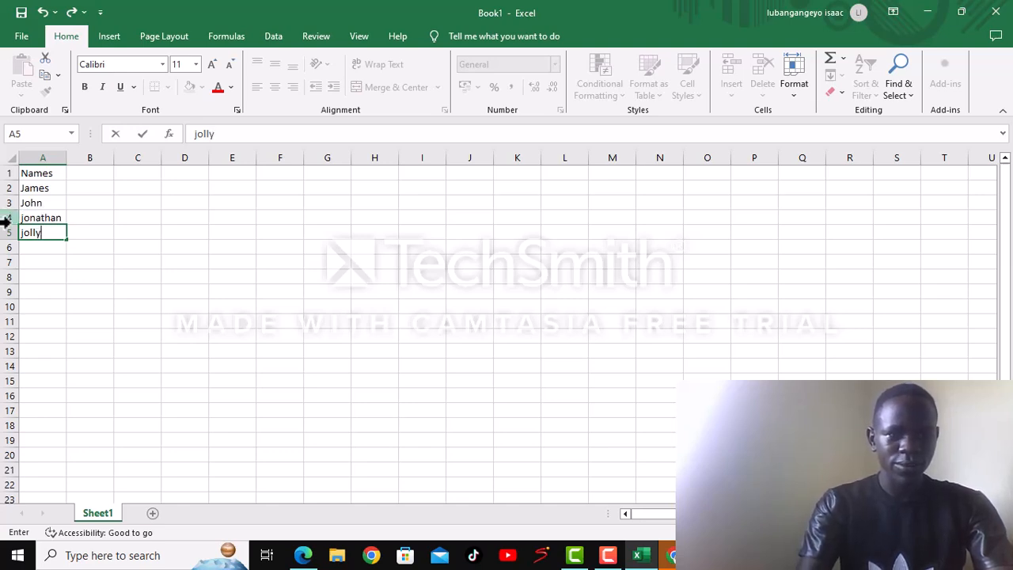
click(22, 235)
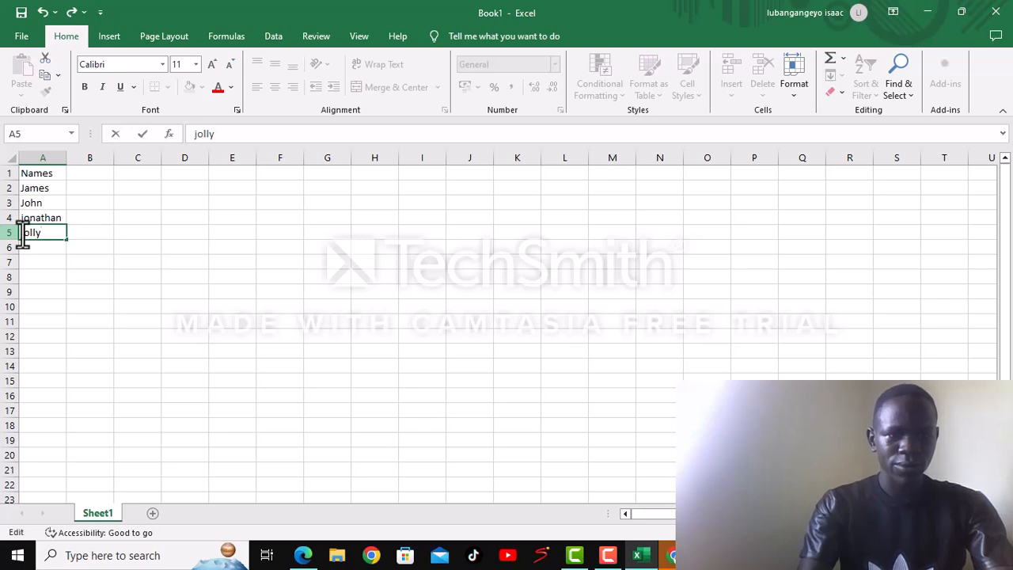
key(BackSpace)
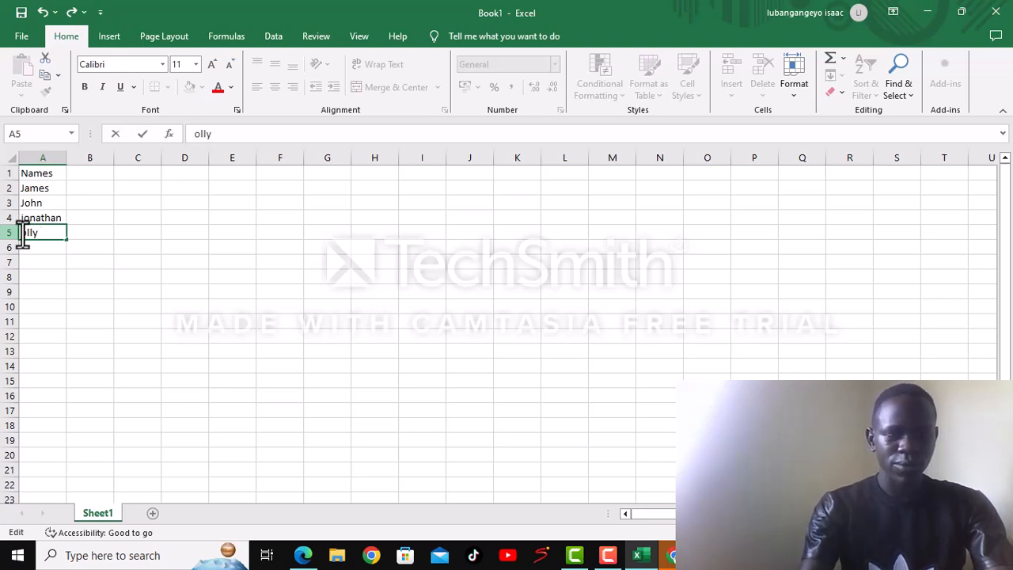
text(J)
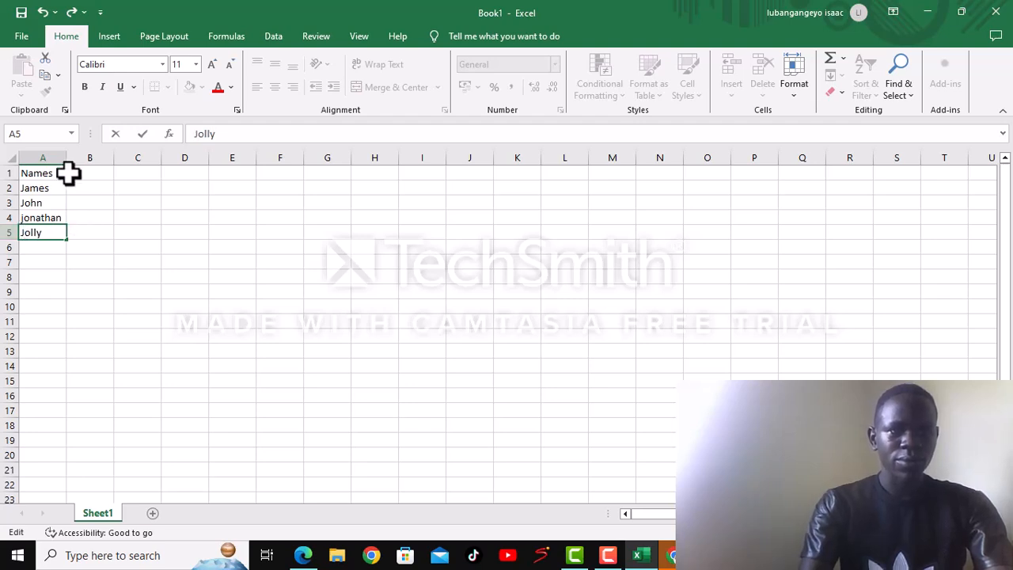
- Enter the subject headings "MTC" in cell B1 and "SST" in cell C1
click(74, 175)
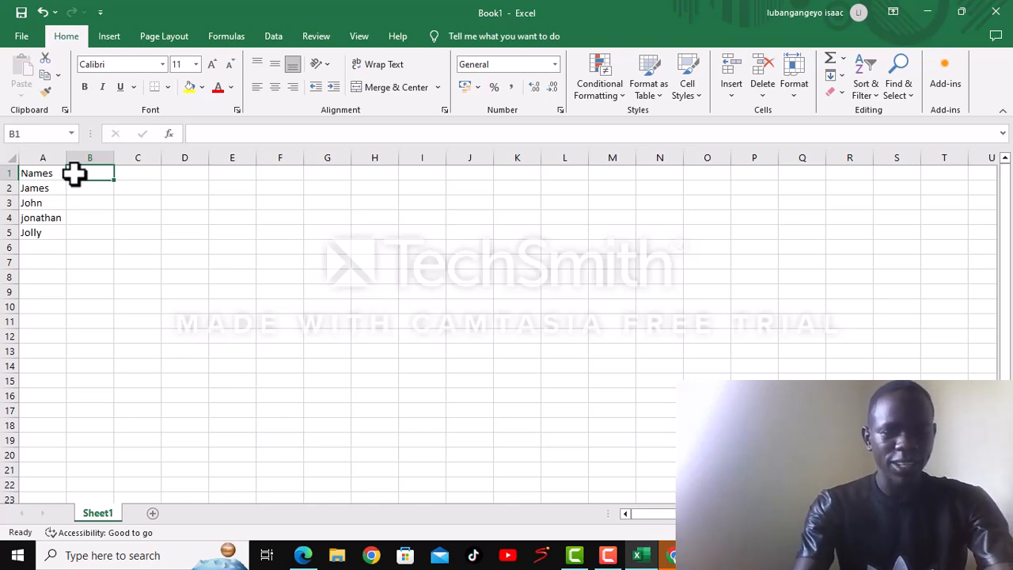
text(M)
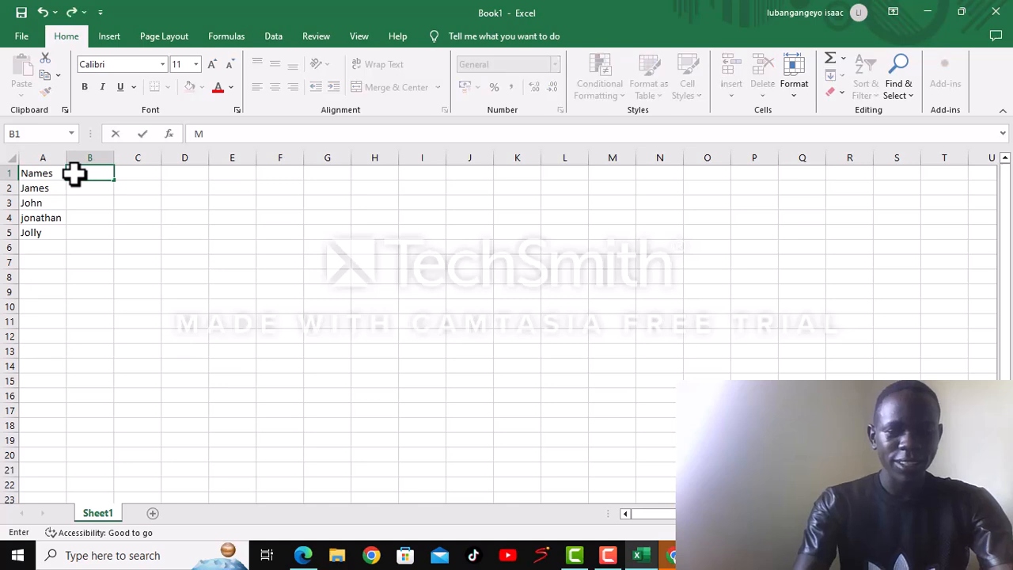
text(TC)
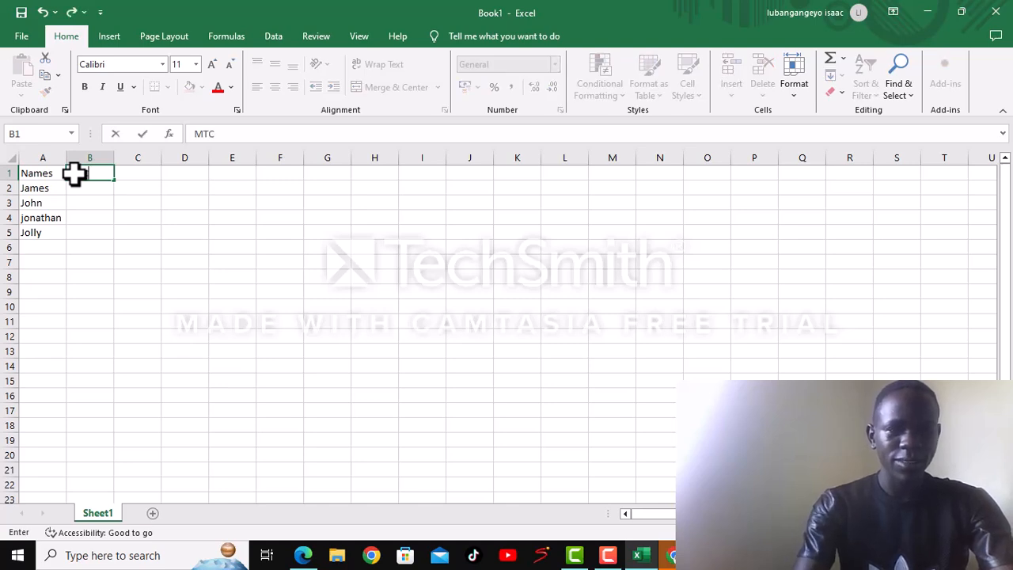
click(139, 179)
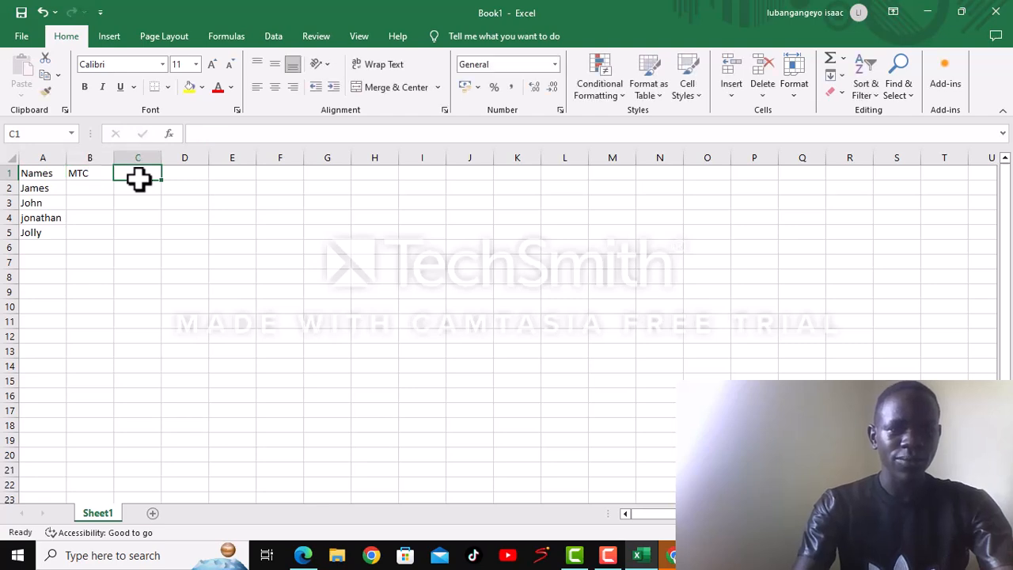
text(SSTT)
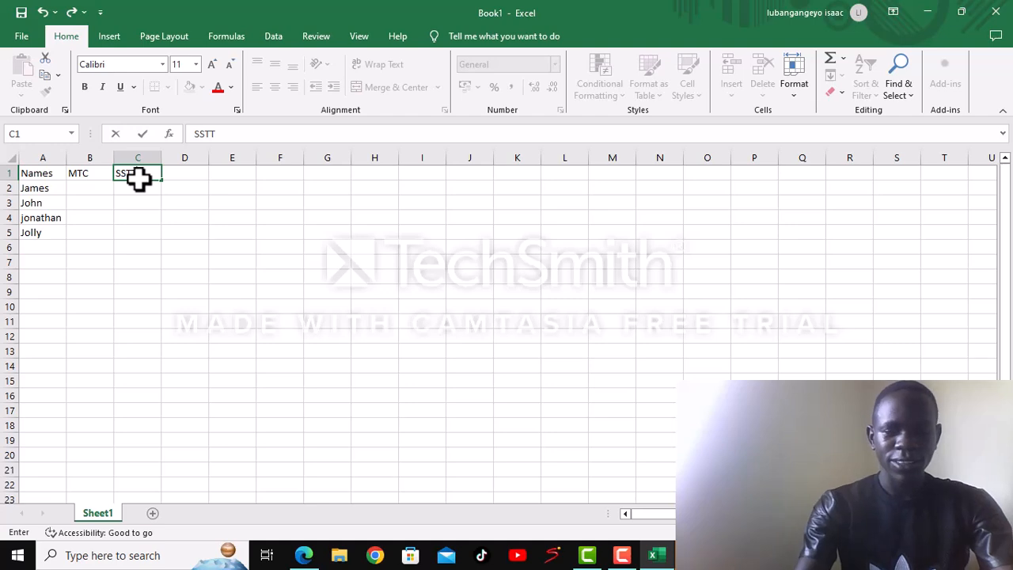
key(BackSpace)
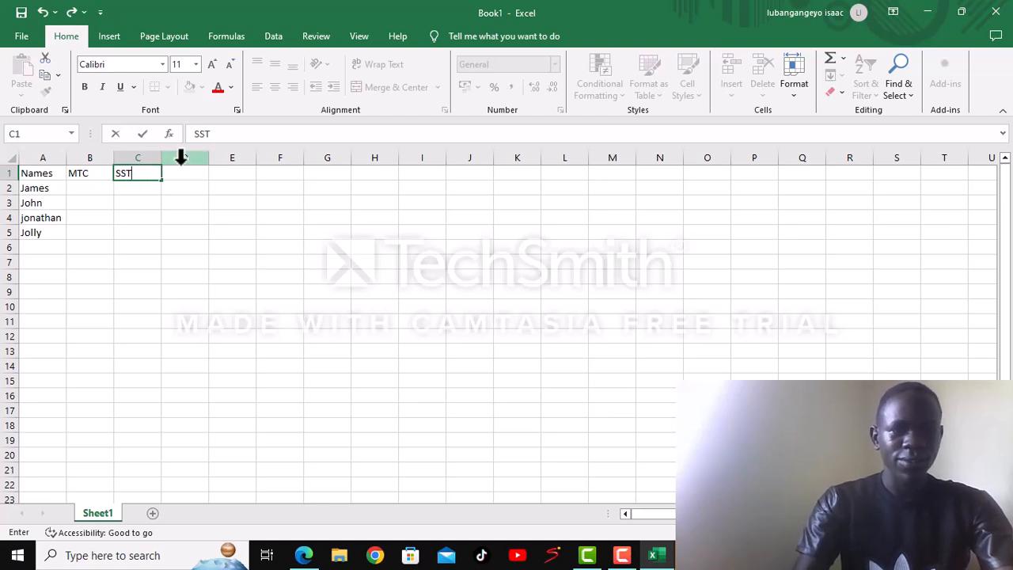
- Enter the subject headings "SCI" in cell D1 and "ENG" in cell E1
click(178, 175)
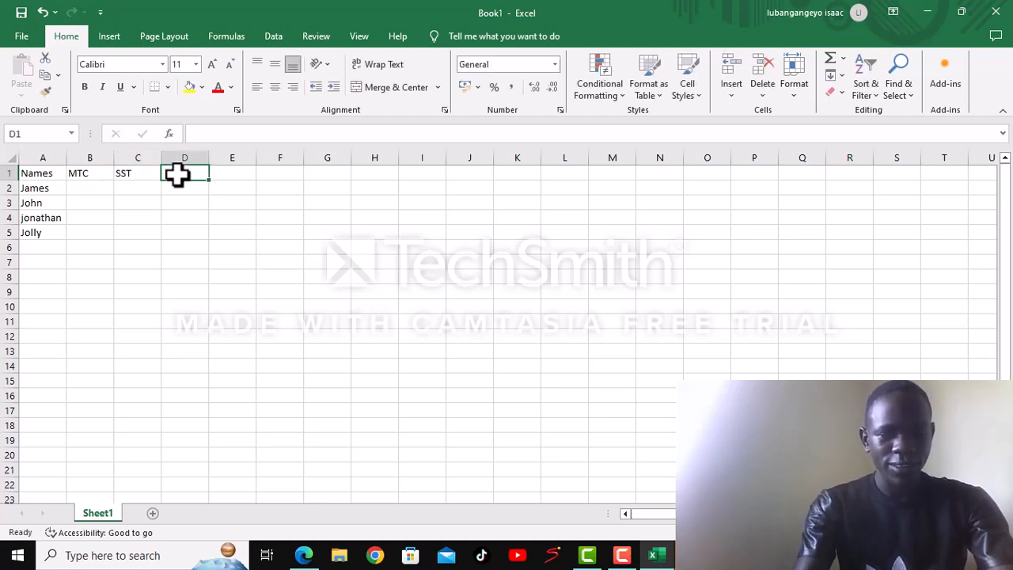
text(S)
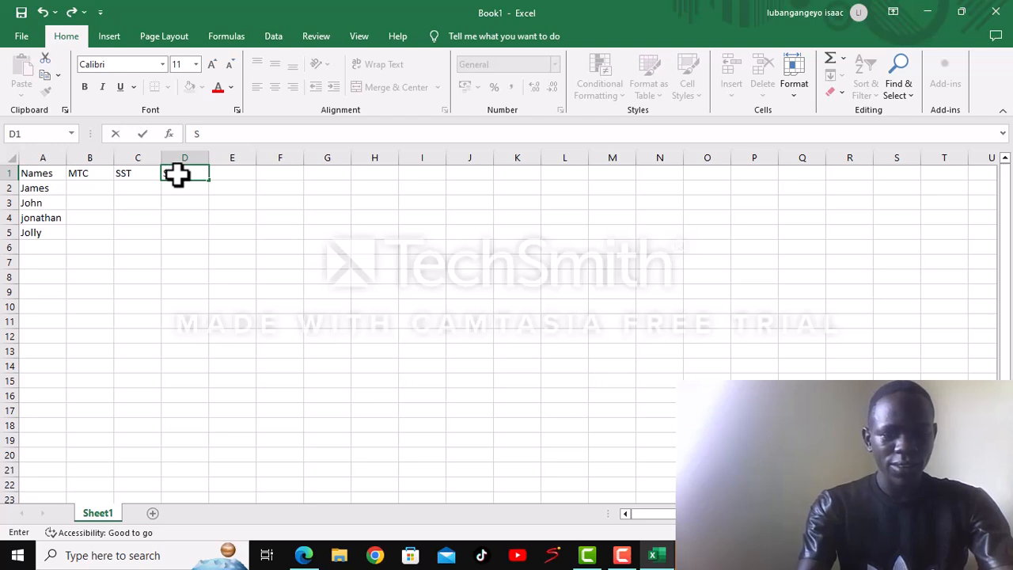
text(CI)
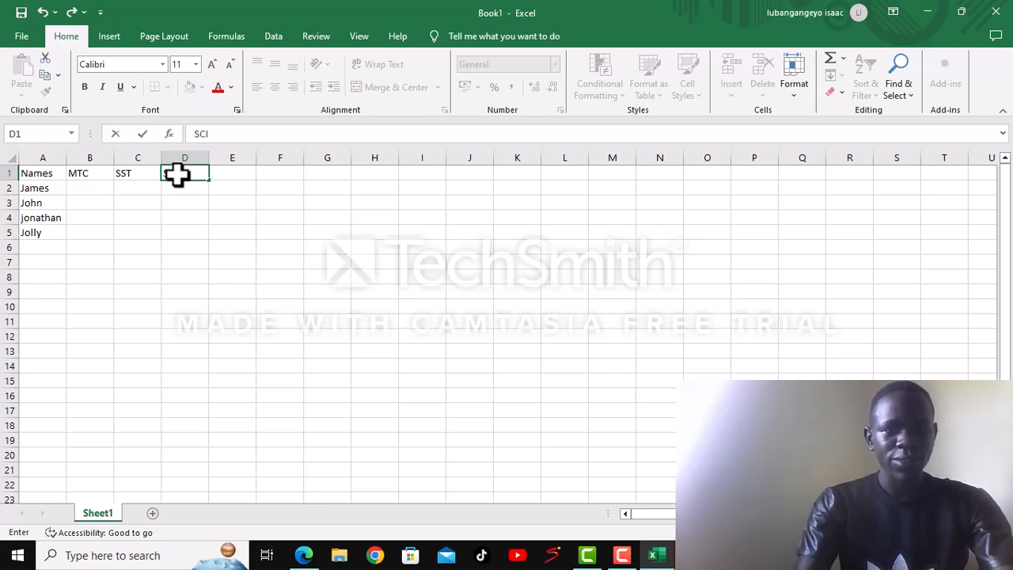
click(233, 172)
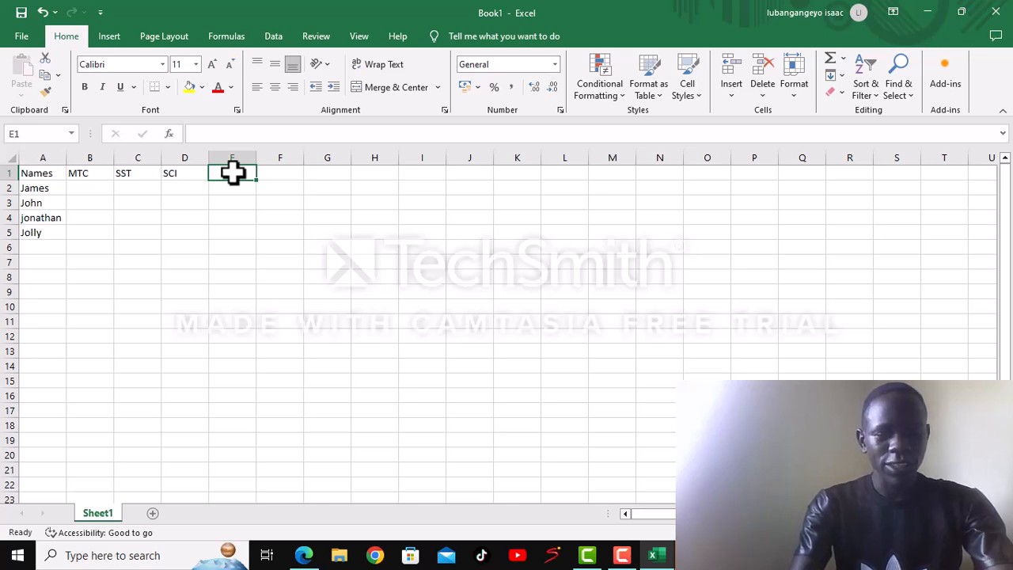
text(ENG)
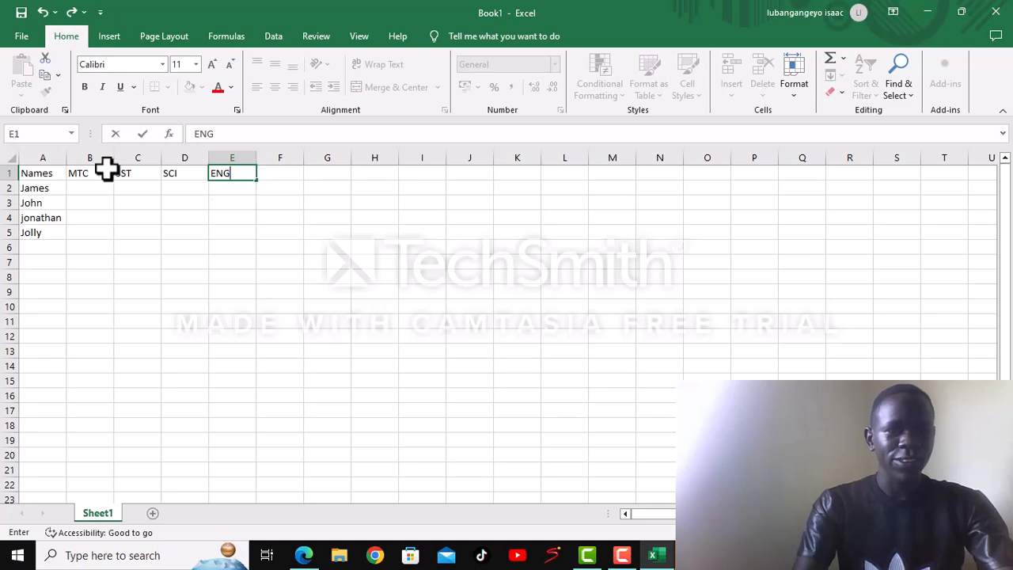
- Fill the MTC column with the marks 76, 76, 34 and 50 in cells B2 to B5
click(79, 190)
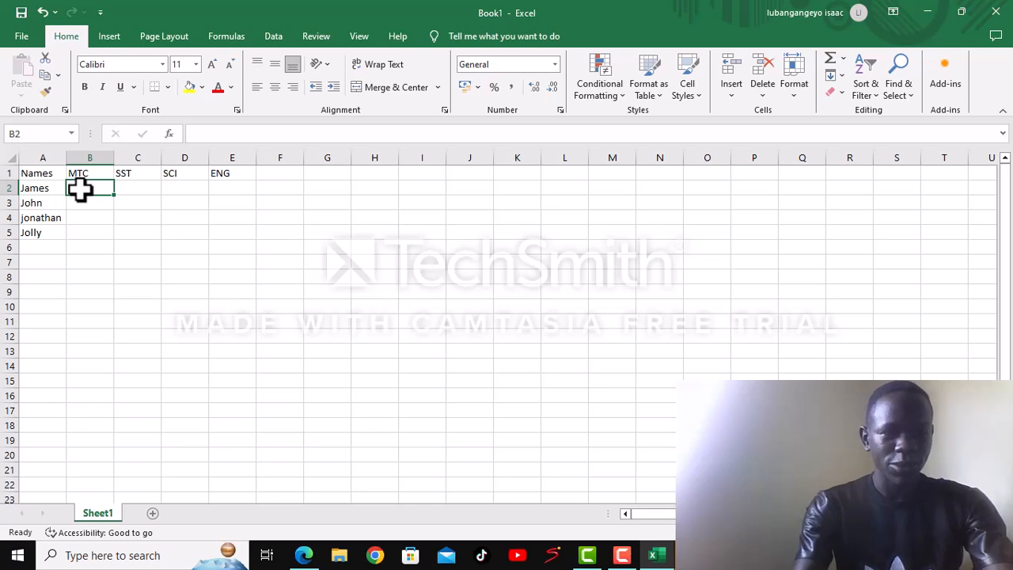
text(76)
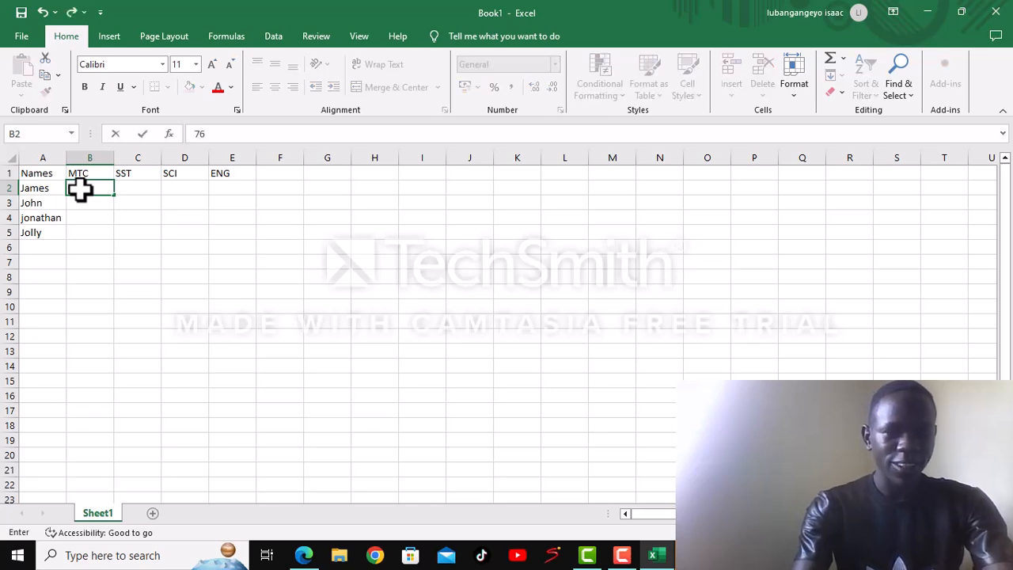
click(86, 203)
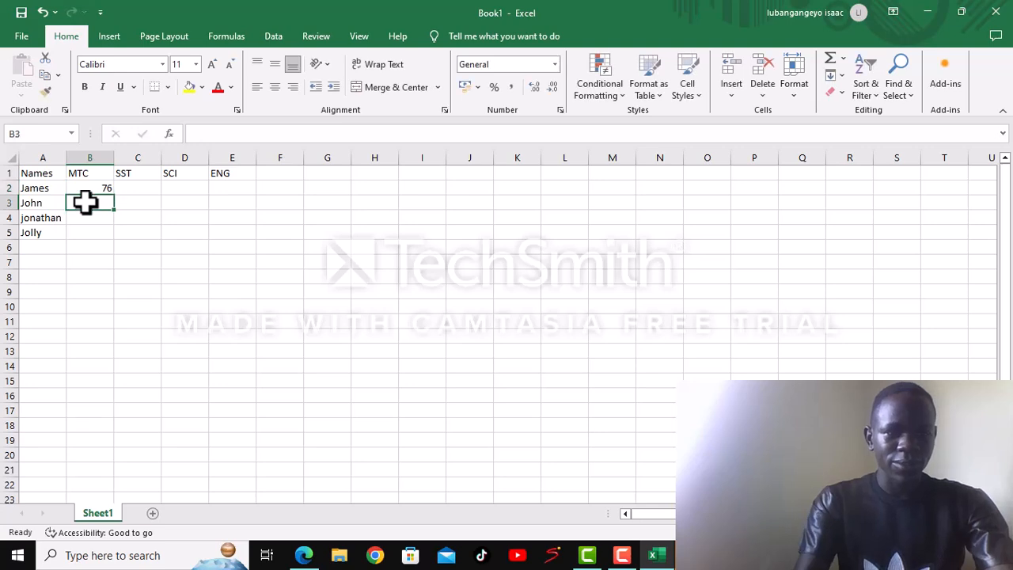
text(76)
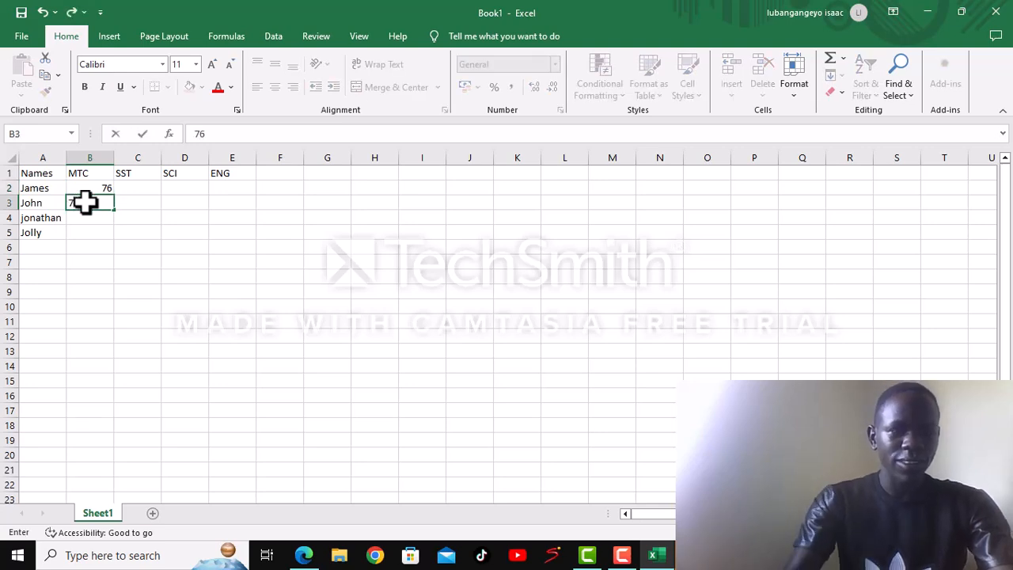
click(100, 218)
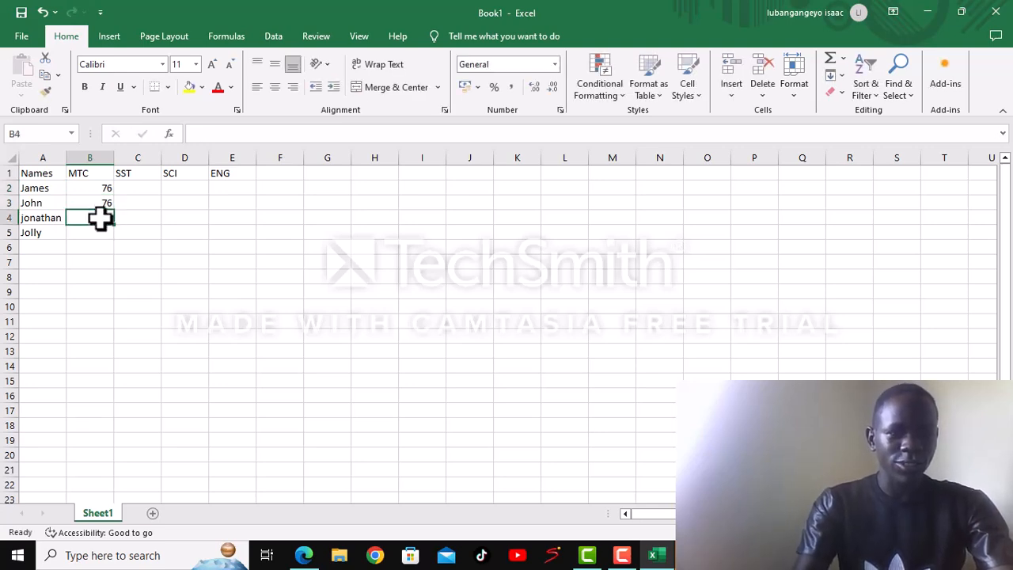
text(34)
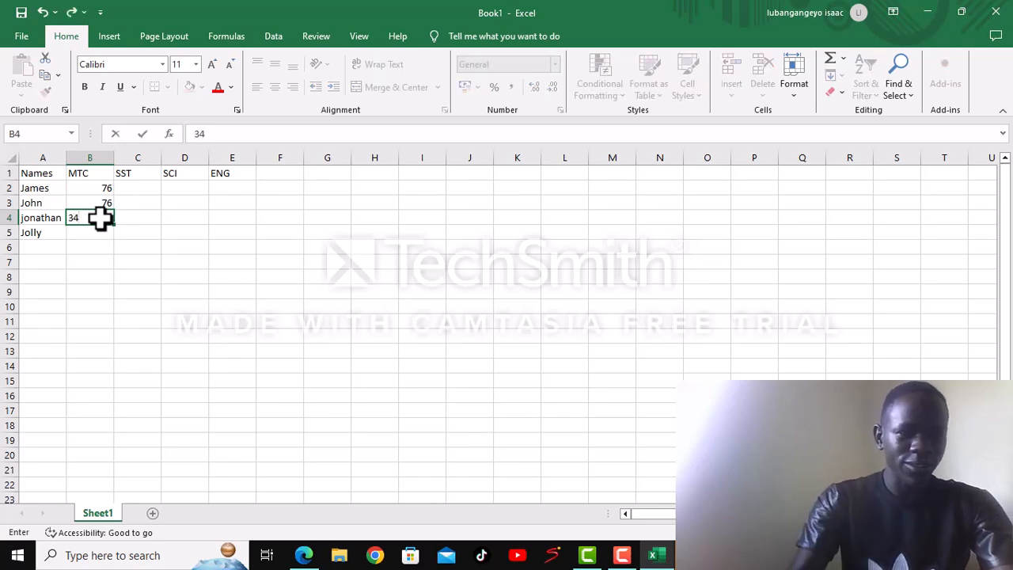
click(102, 230)
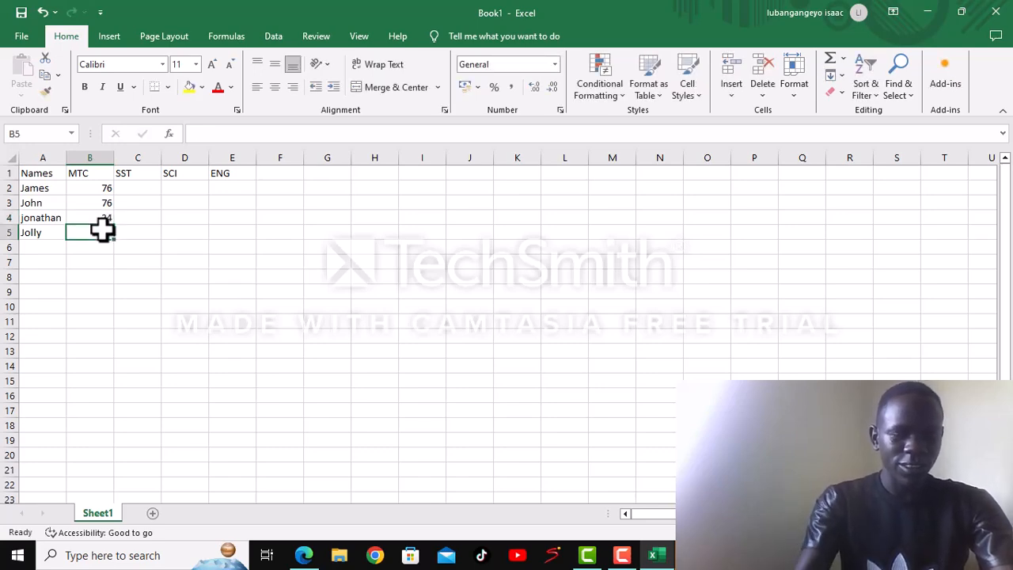
text(5)
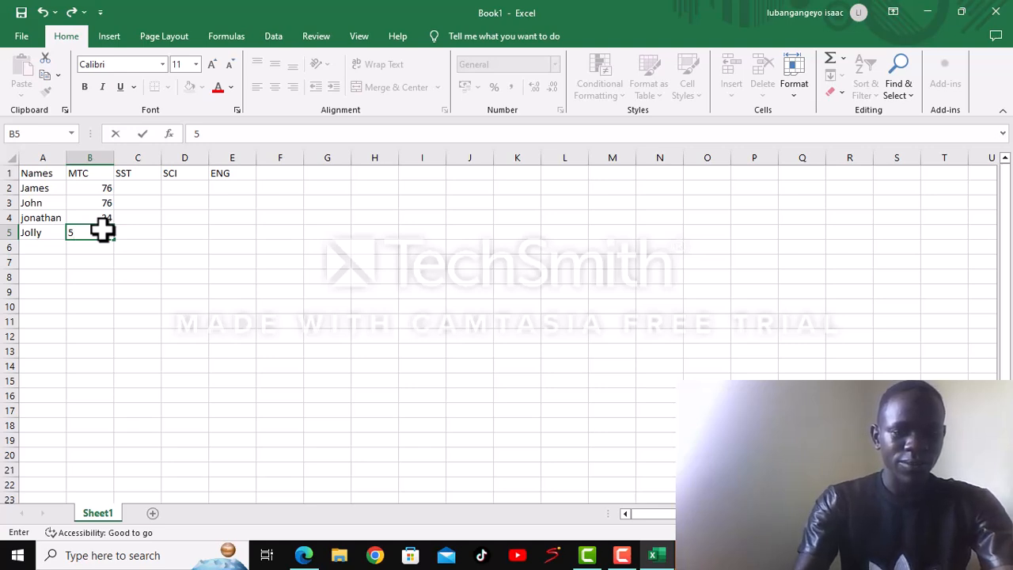
text(0)
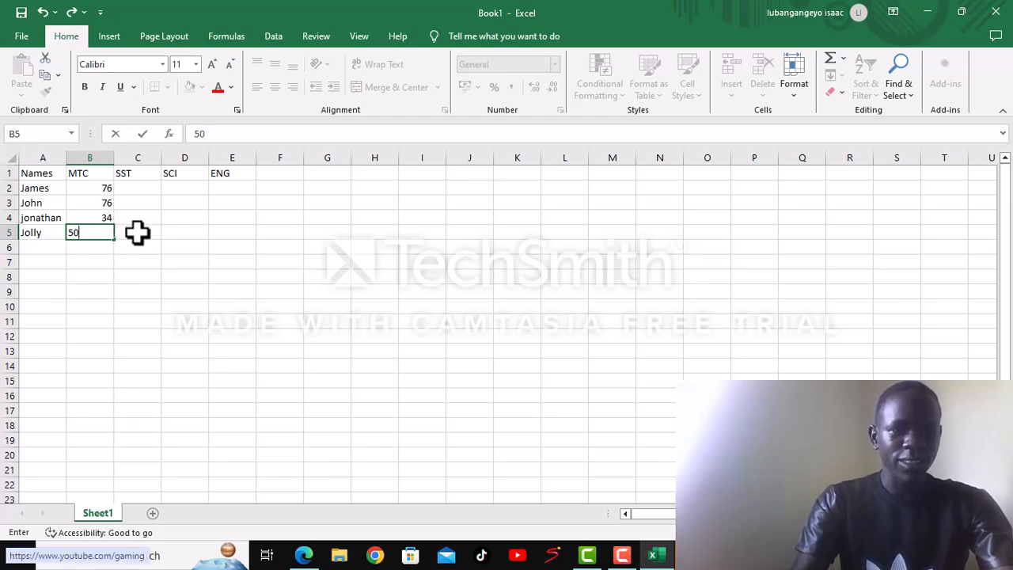
- Fill the SST column with the marks 87, 65, 43 and 60 in cells C2 to C5
click(137, 232)
text(60)
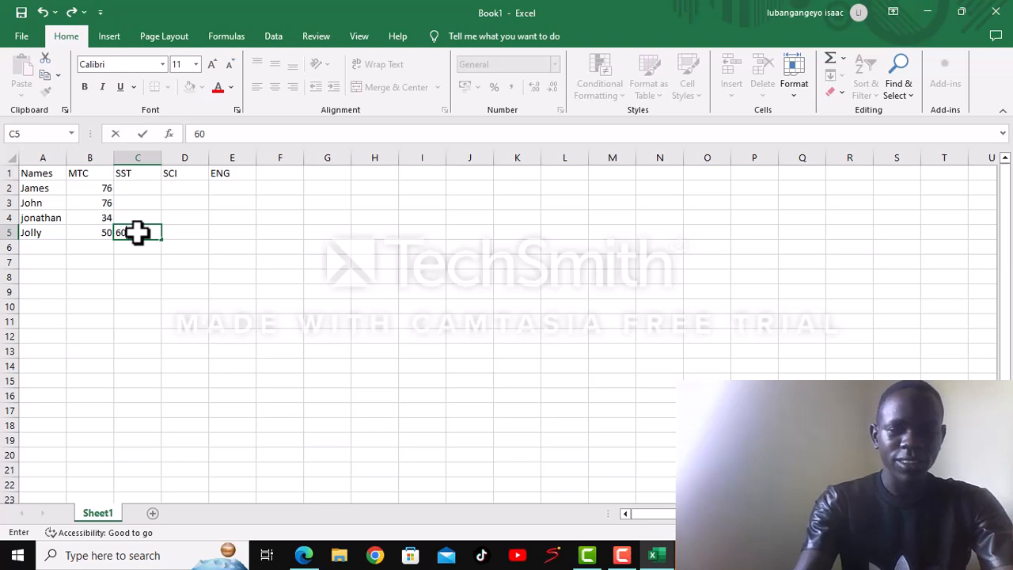
click(136, 210)
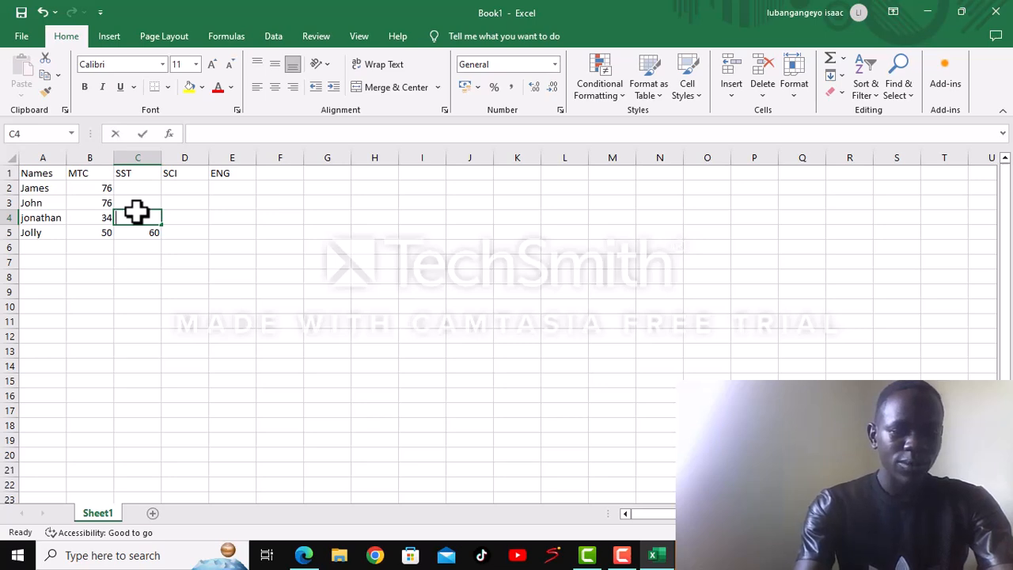
text(43)
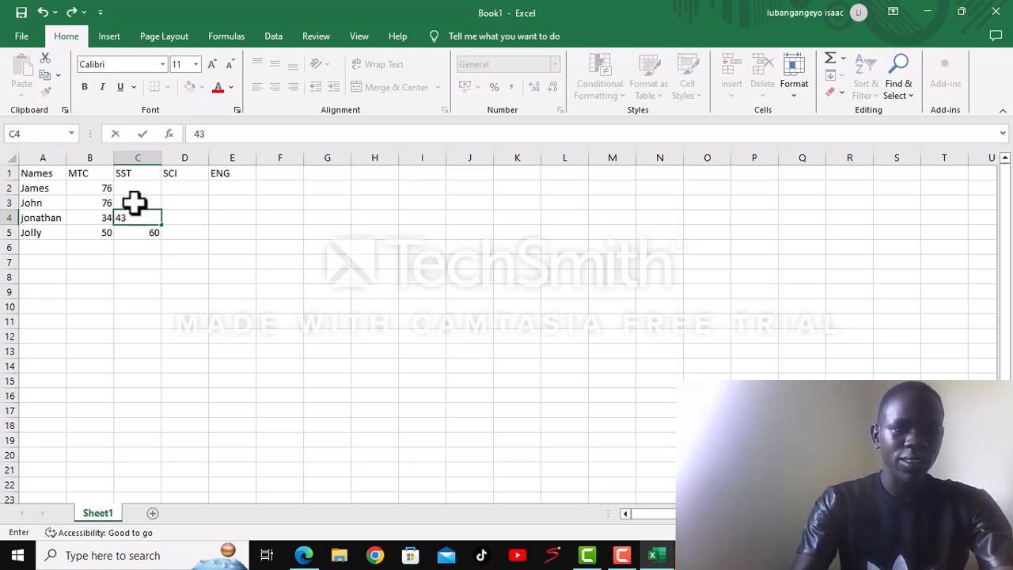
click(135, 202)
text(65)
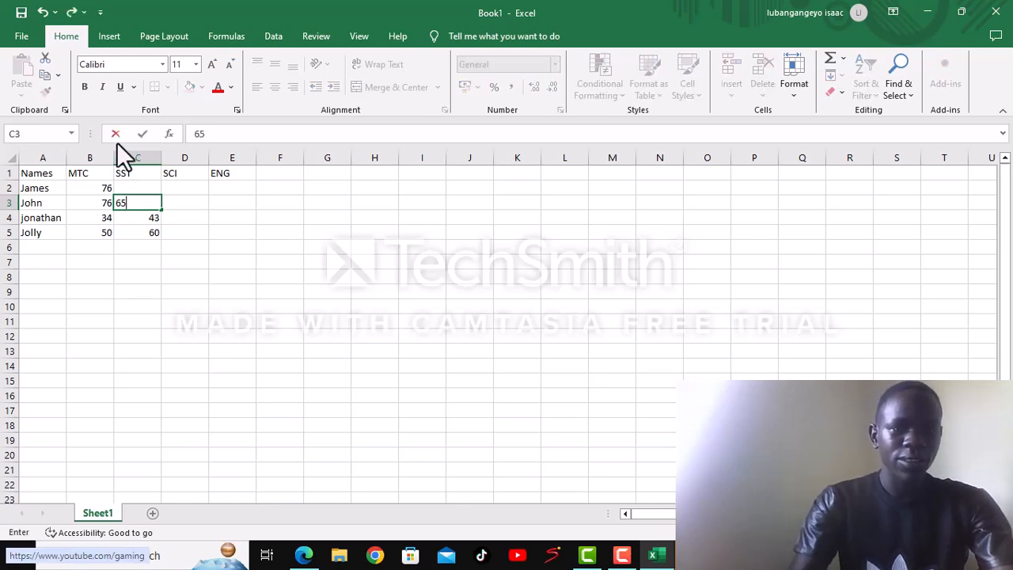
click(139, 189)
text(87)
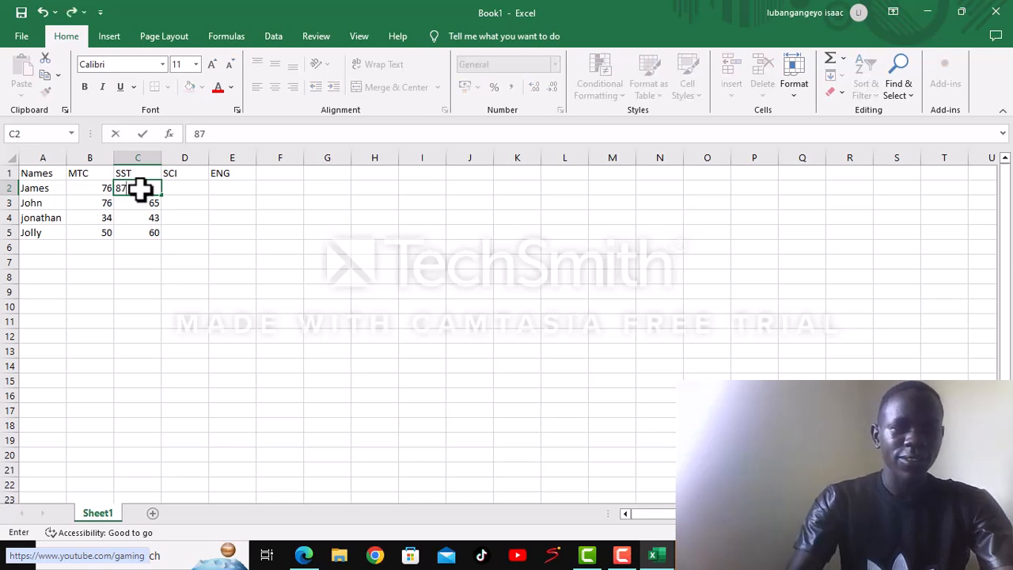
- Fill the SCI column with the marks 88, 78, 32 and 55 in cells D2 to D5
click(184, 187)
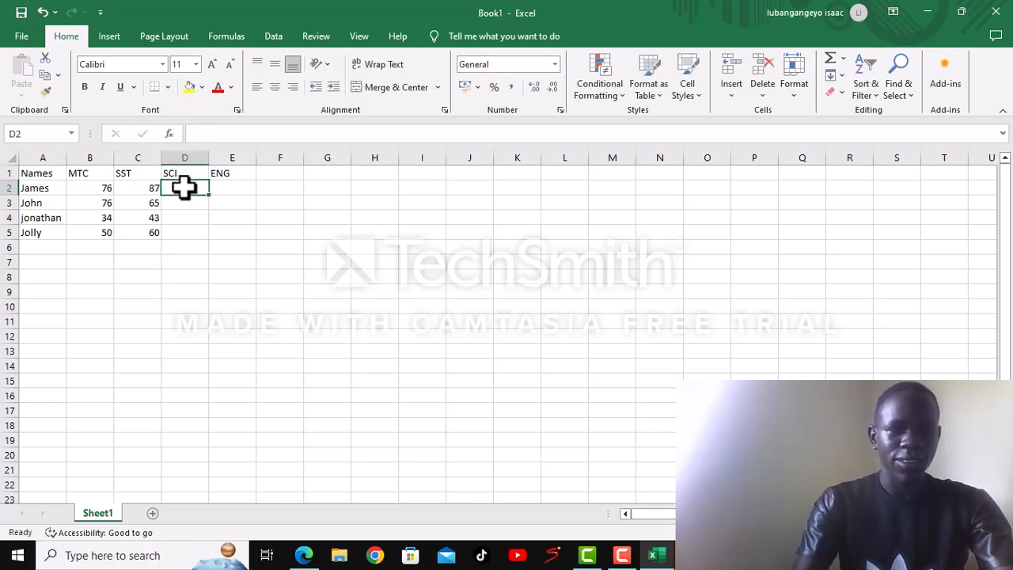
text(88)
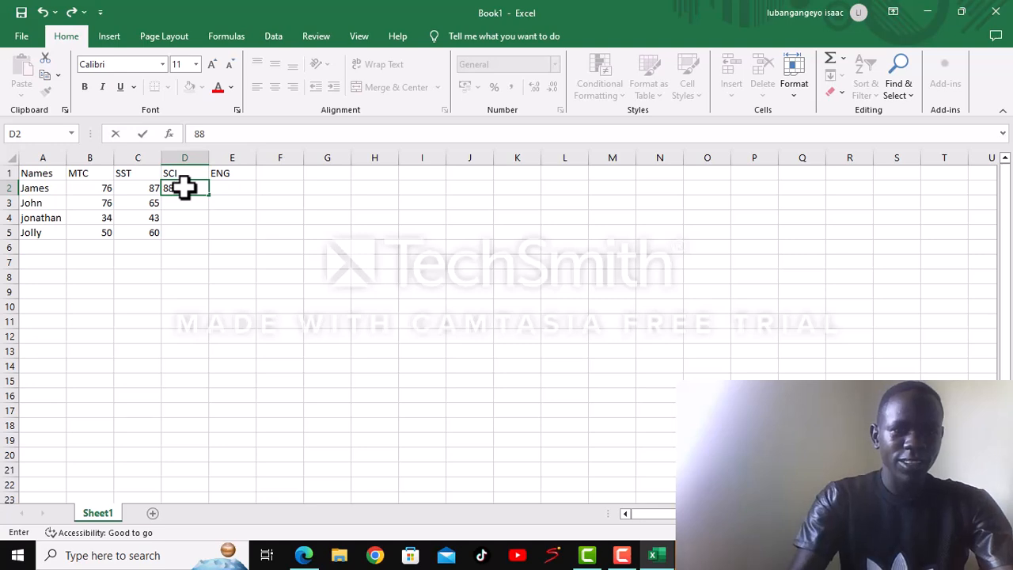
click(183, 205)
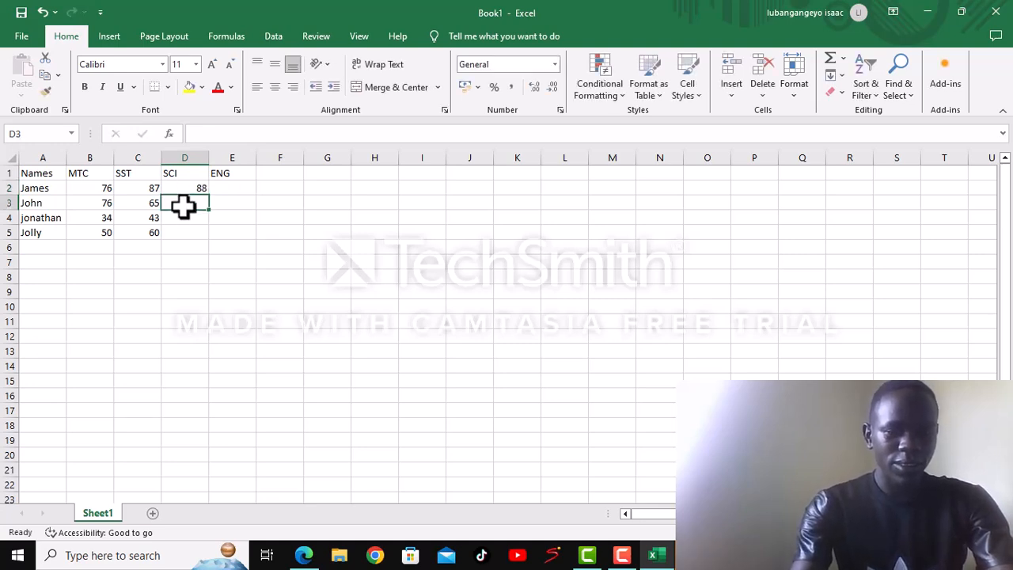
text(78)
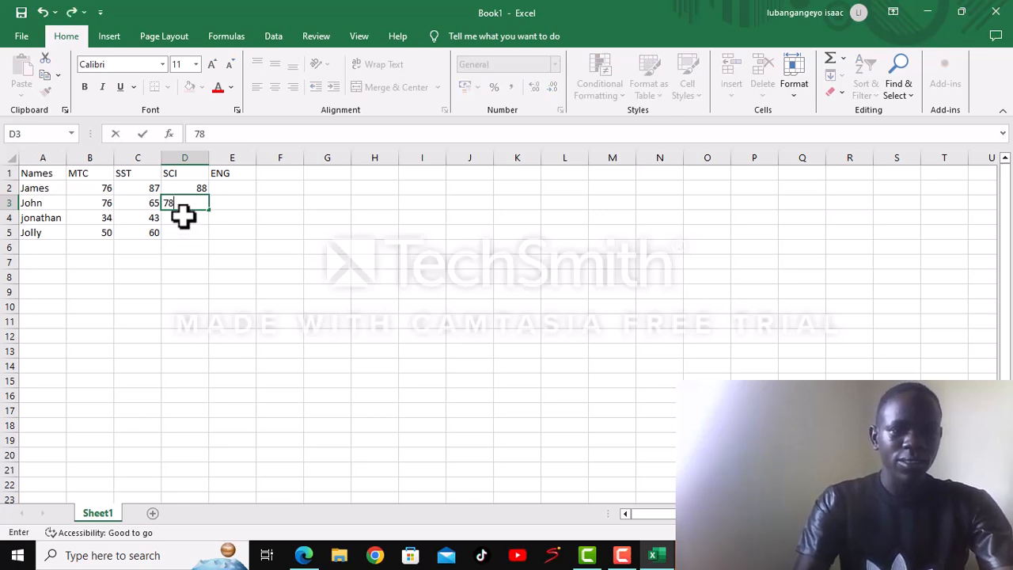
click(183, 218)
text(3)
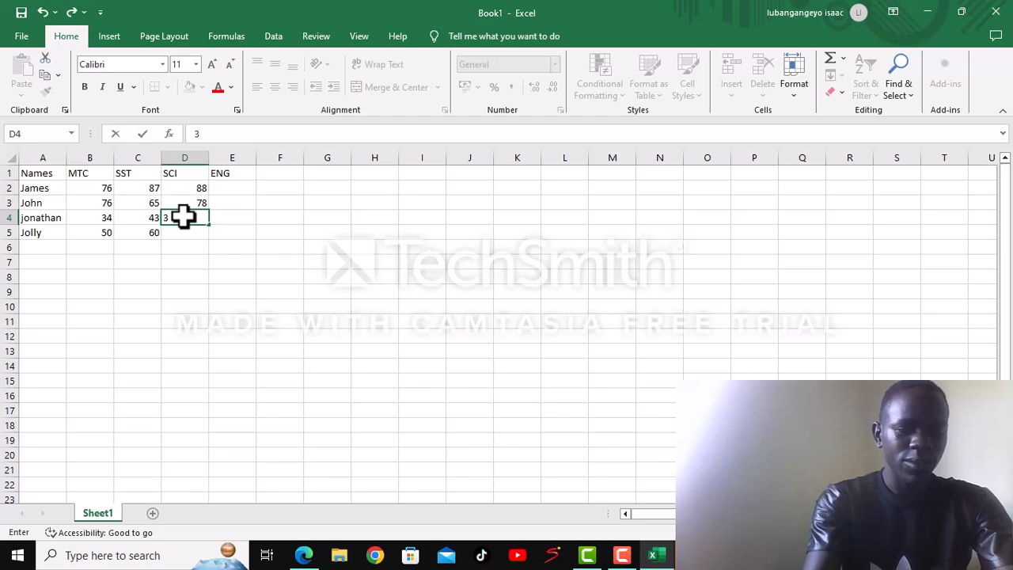
text(2)
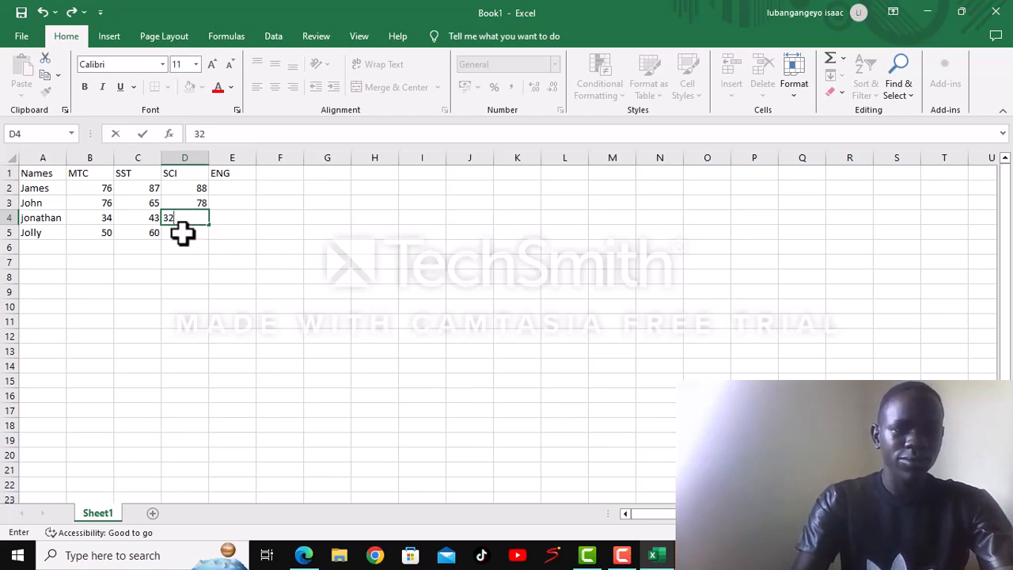
click(183, 233)
text(55)
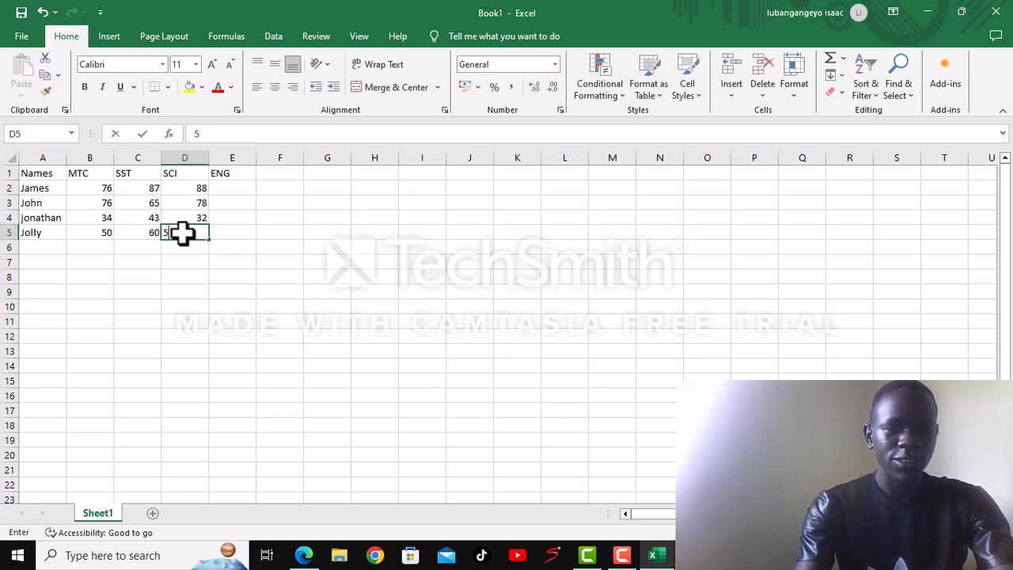
- Fill the ENG column with the marks 90, 71, 27 and 54 in cells E2 to E5
click(223, 232)
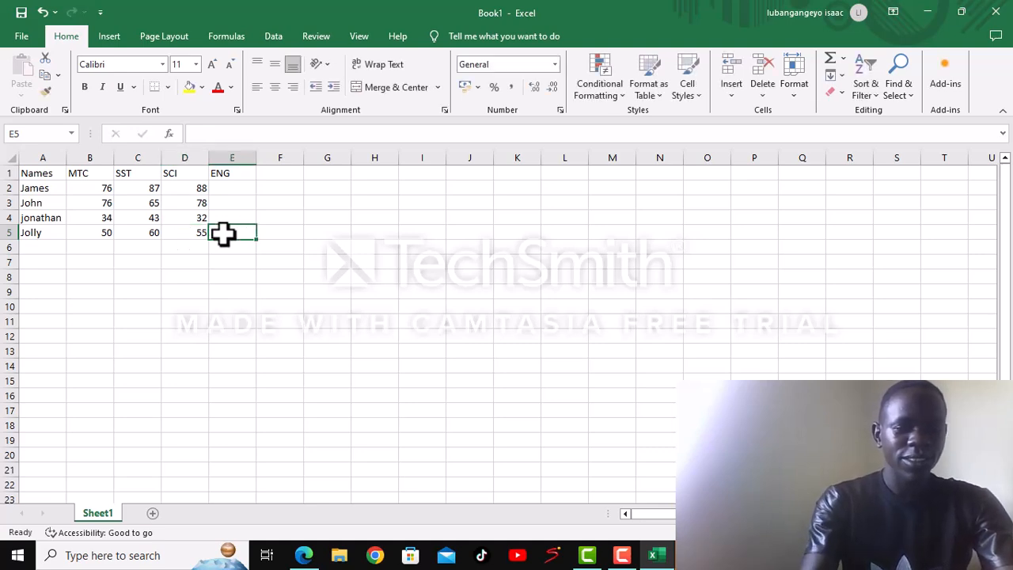
text(54)
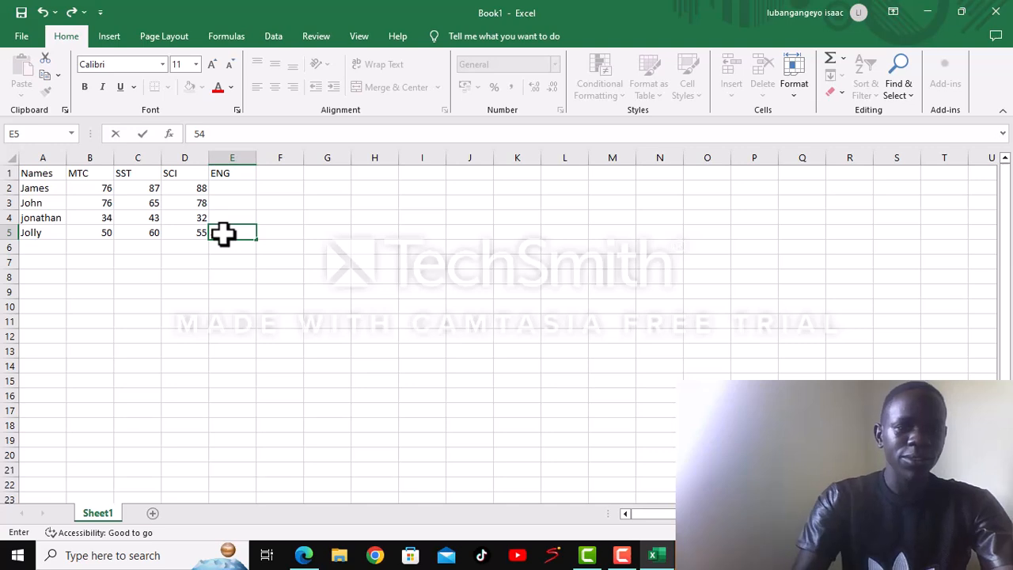
click(227, 220)
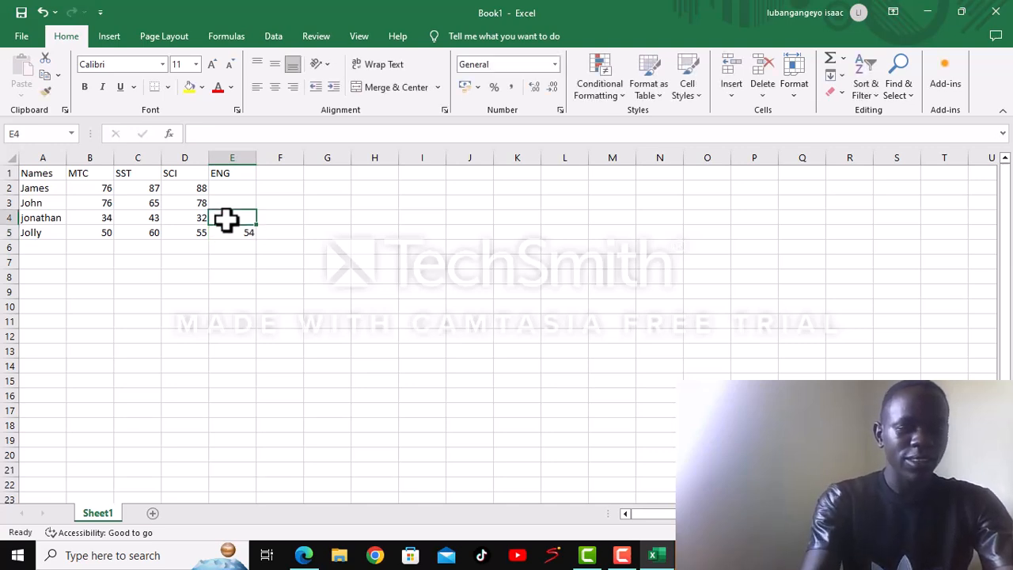
text(27)
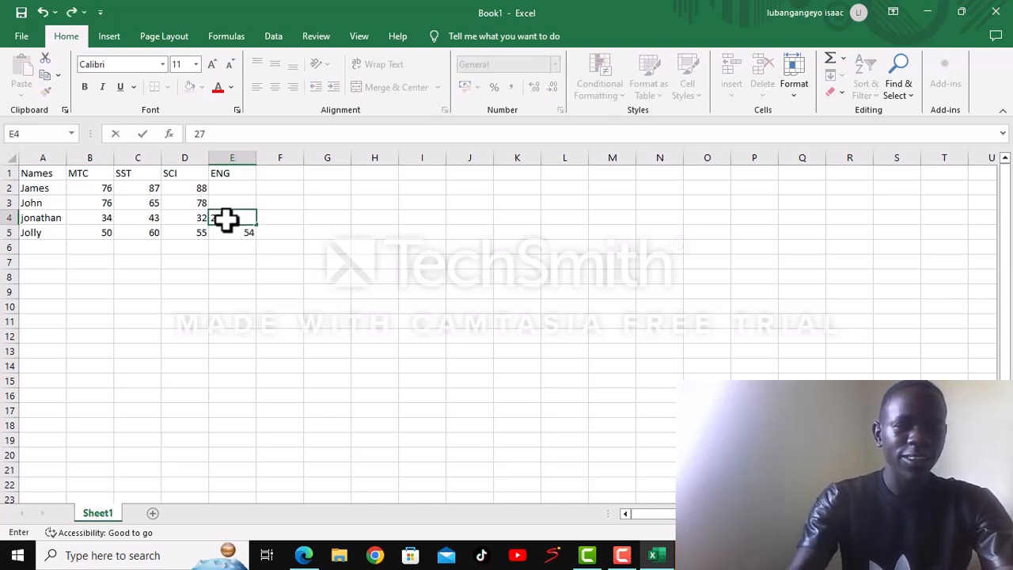
click(227, 204)
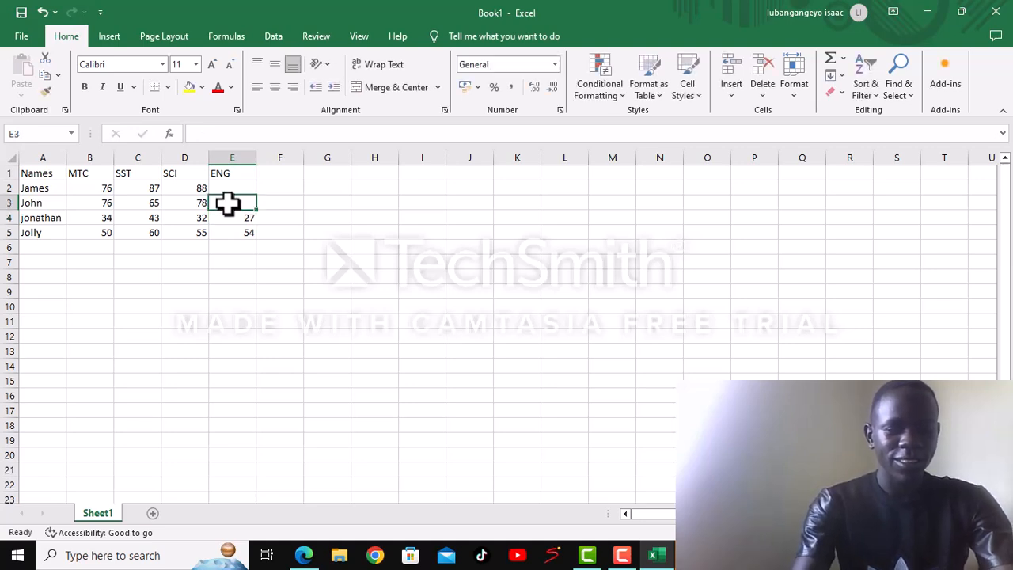
text(71)
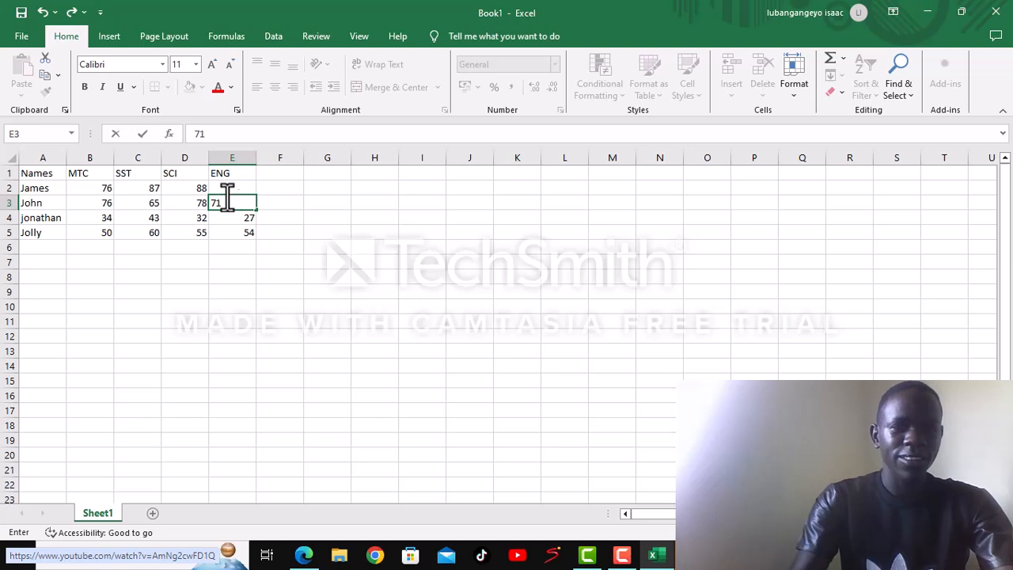
click(230, 184)
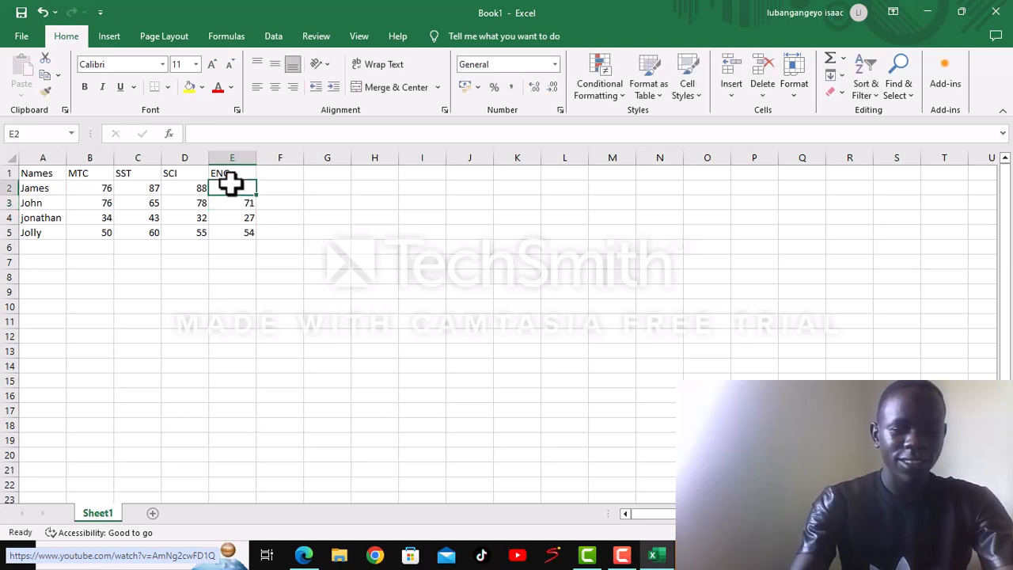
text(90)
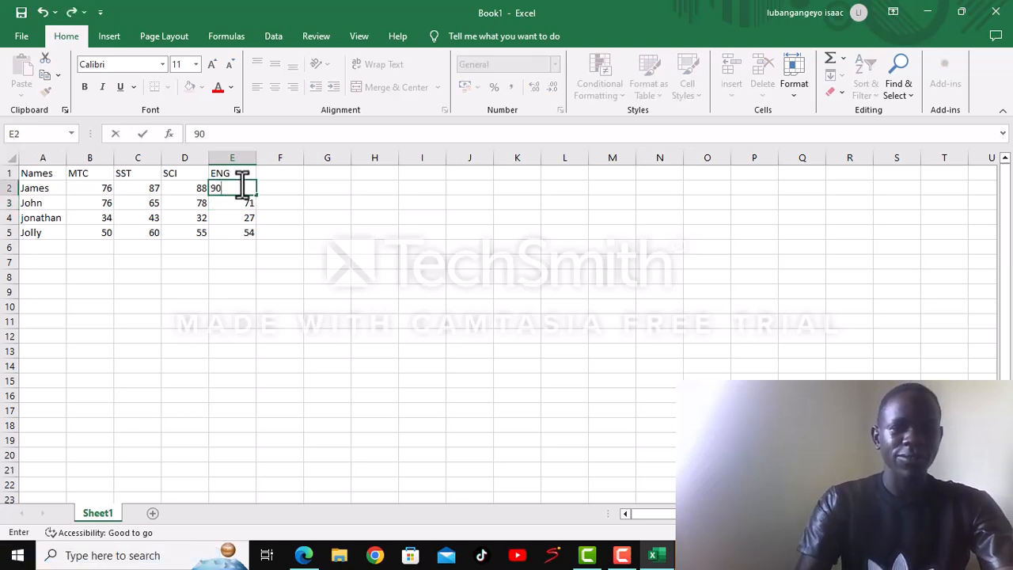
- Enter the column heading "TOTAL" in cell F1
click(275, 175)
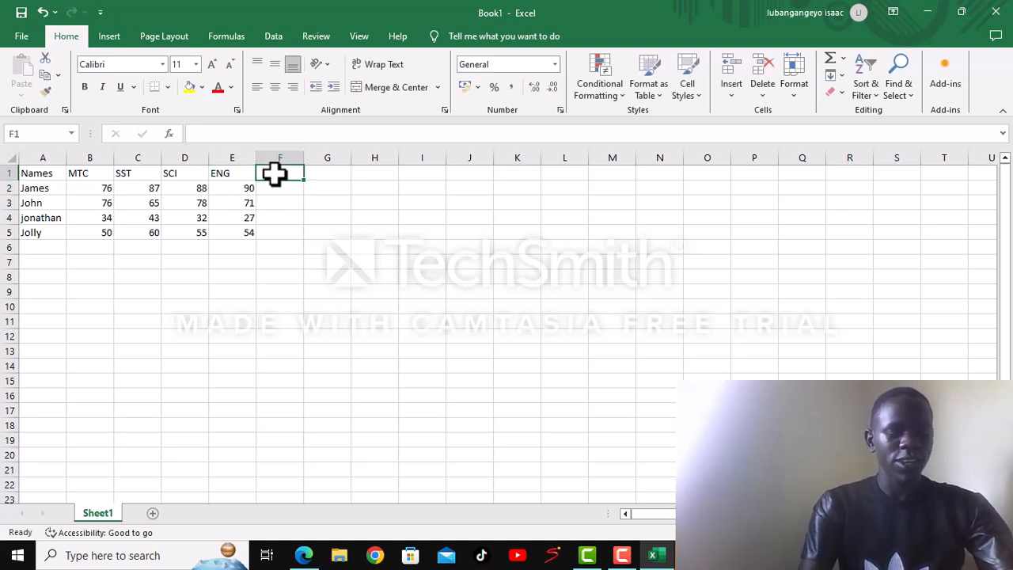
text(TOLA)
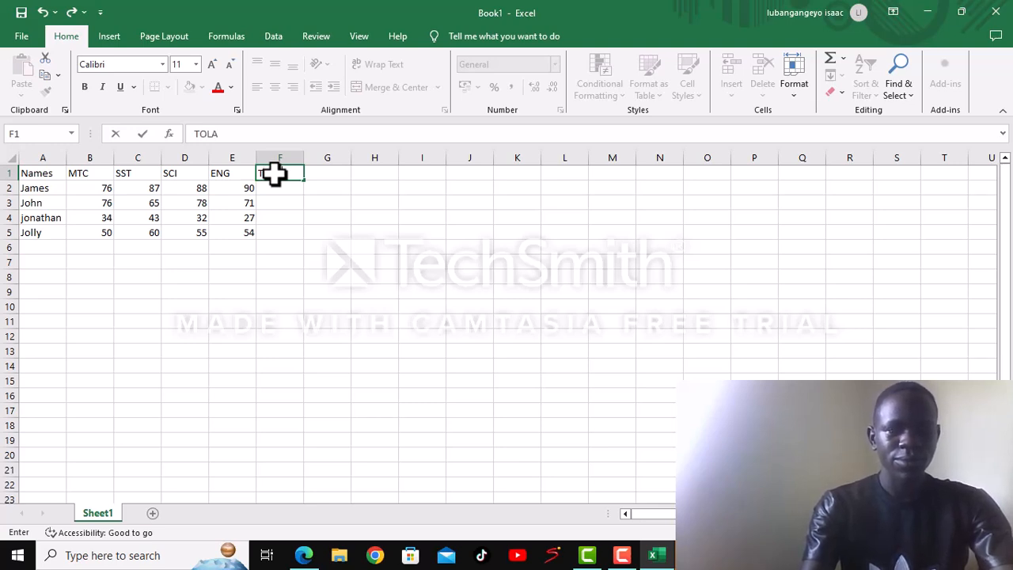
key(BackSpace)
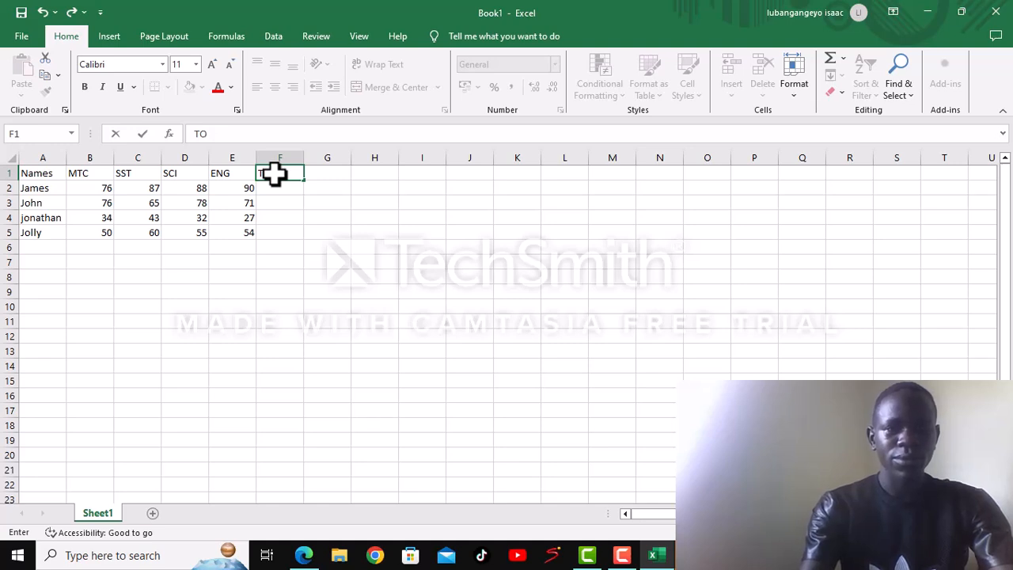
text(AL)
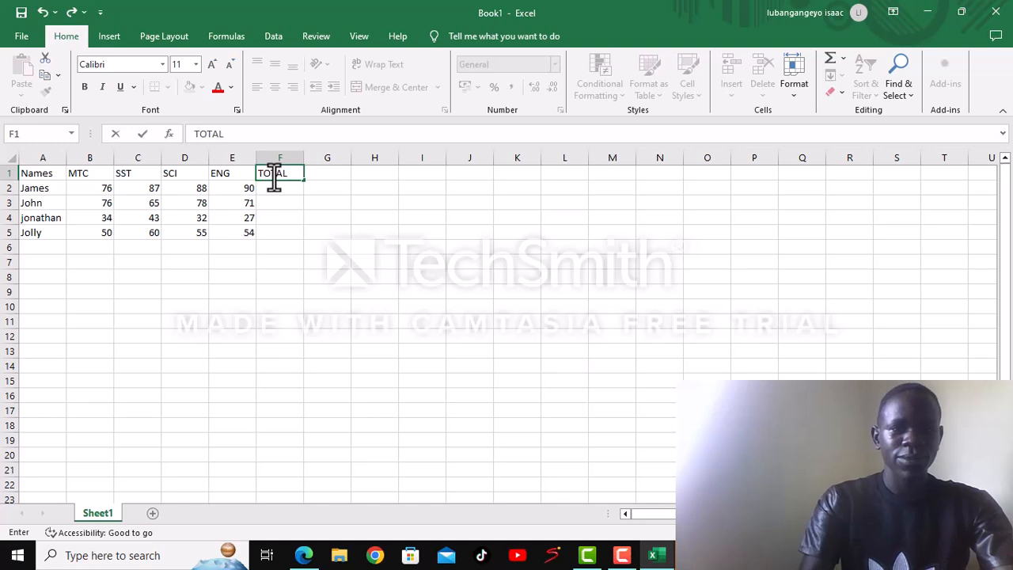
- Enter the formula =SUM(B2:E2) in cell F2 and fill it down to F5 to total every person's marks
click(268, 192)
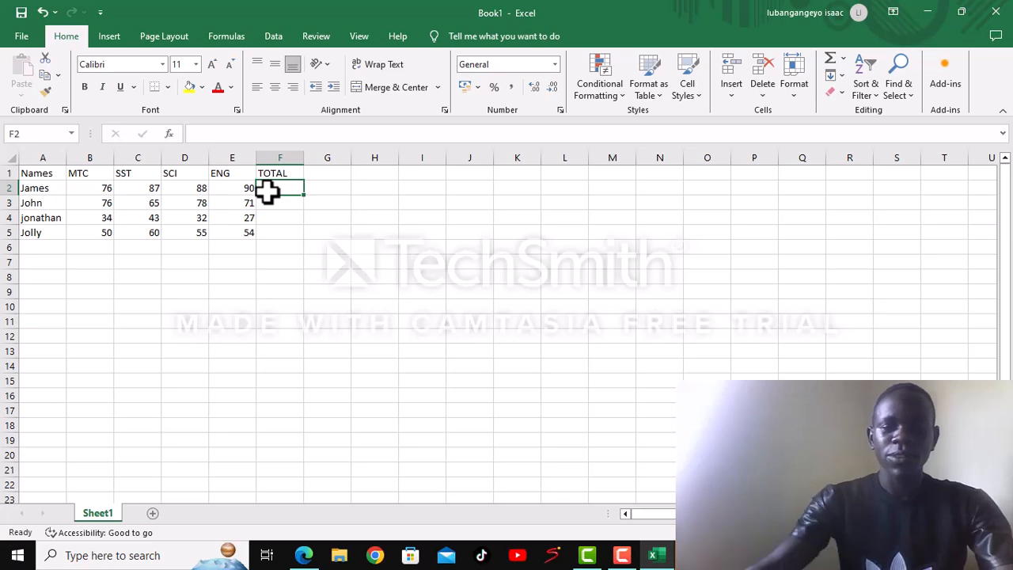
text(=)
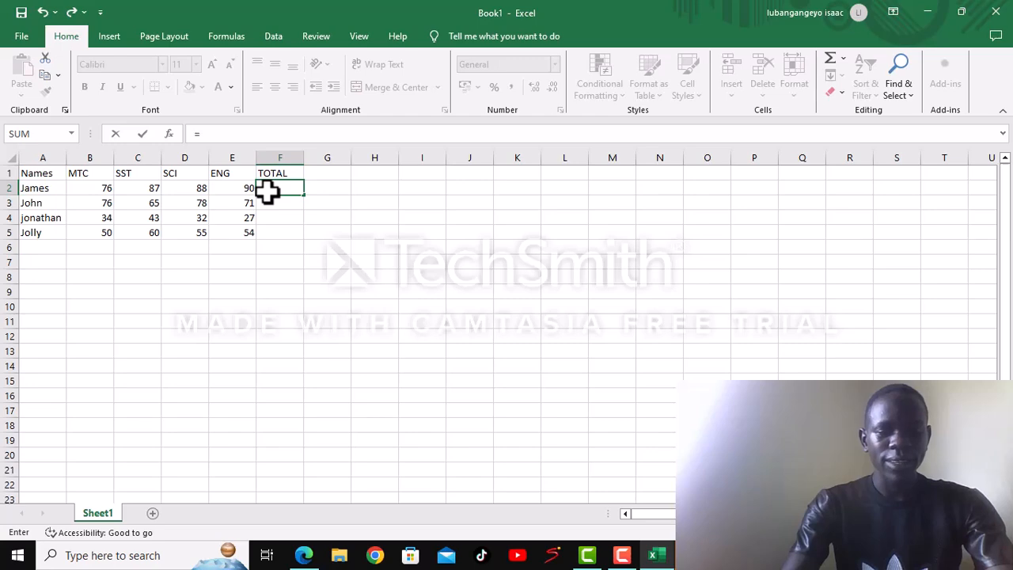
text(S)
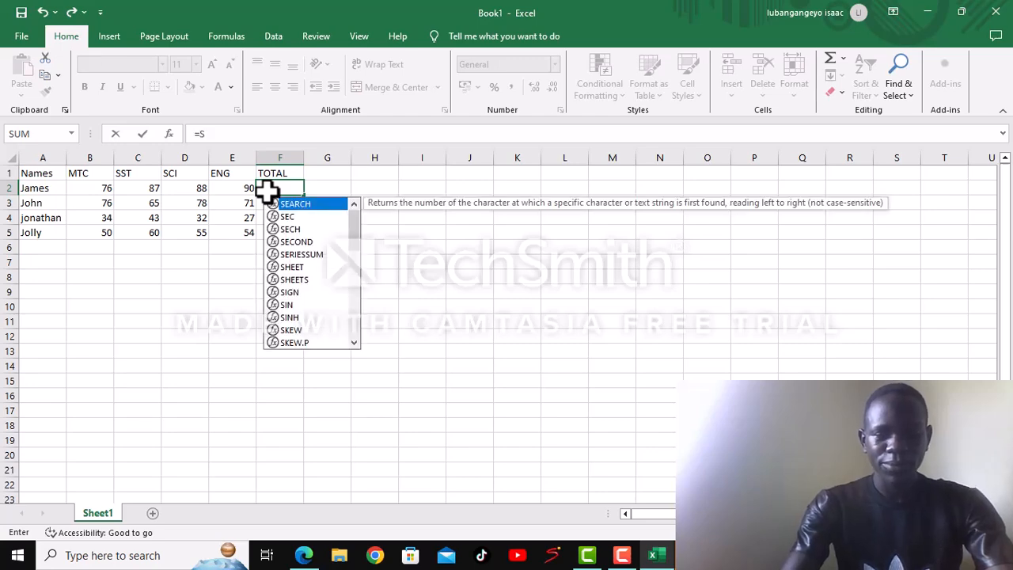
text(UM)
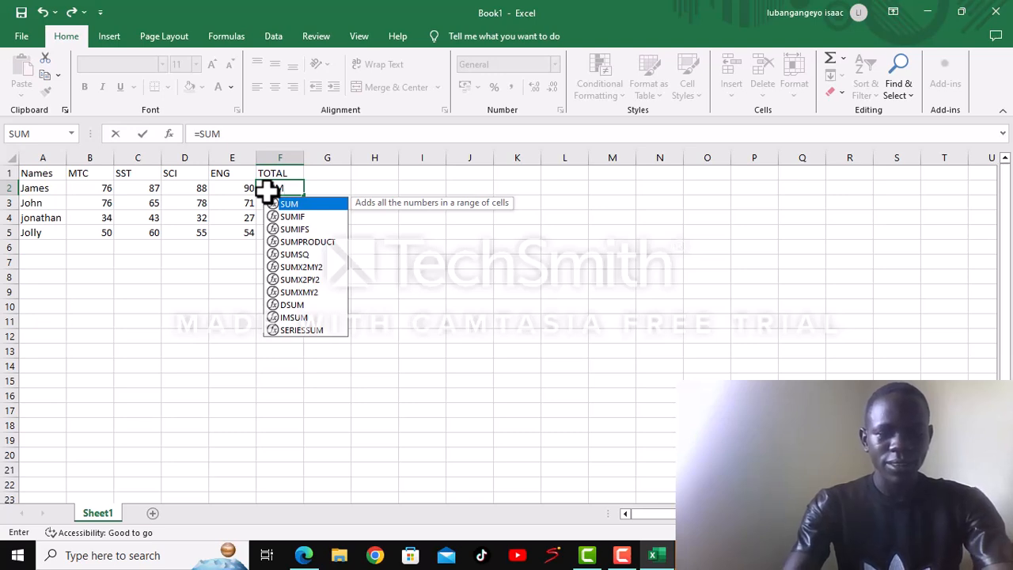
text(()
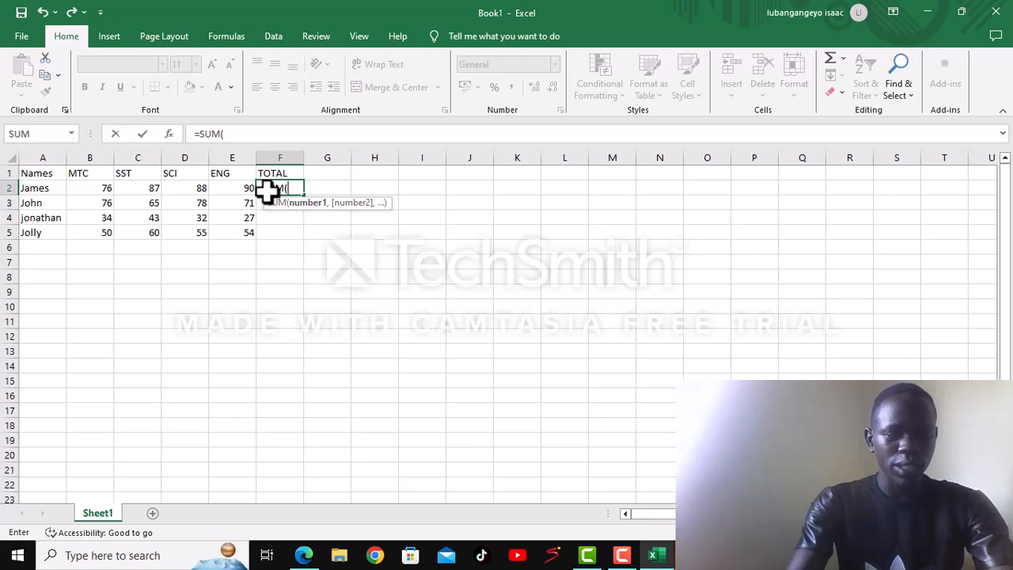
text(B2:)
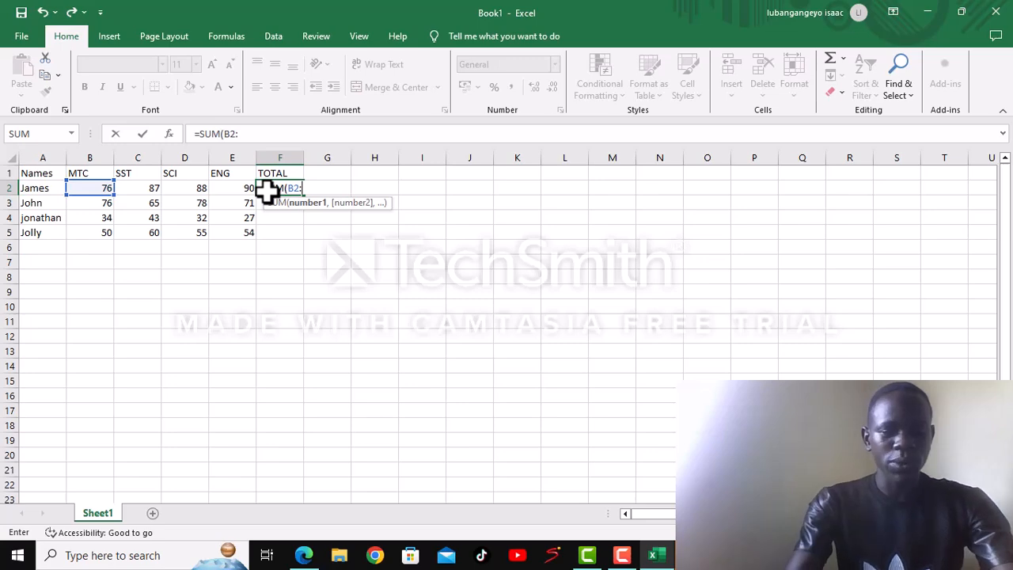
text(E2)
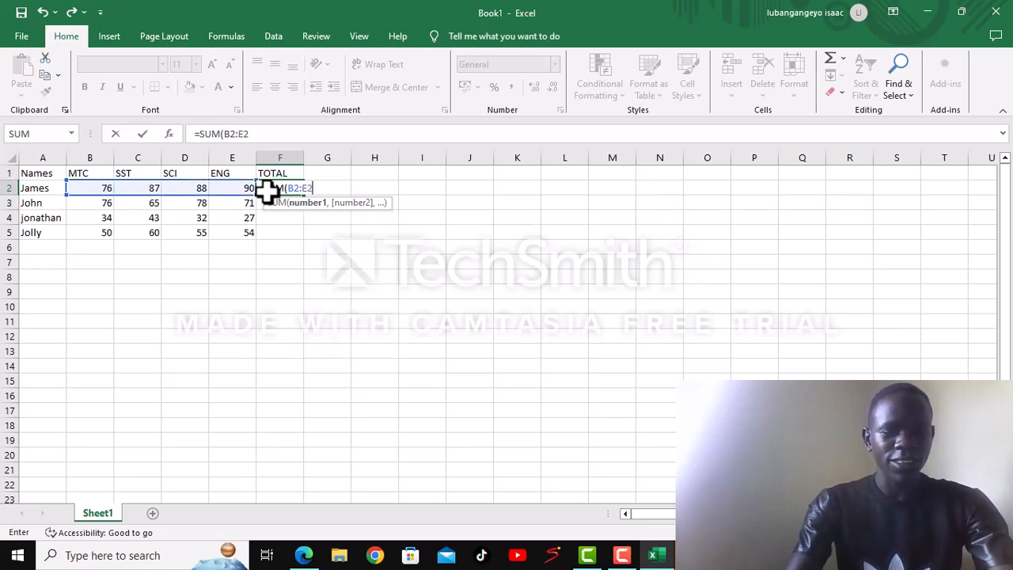
text())
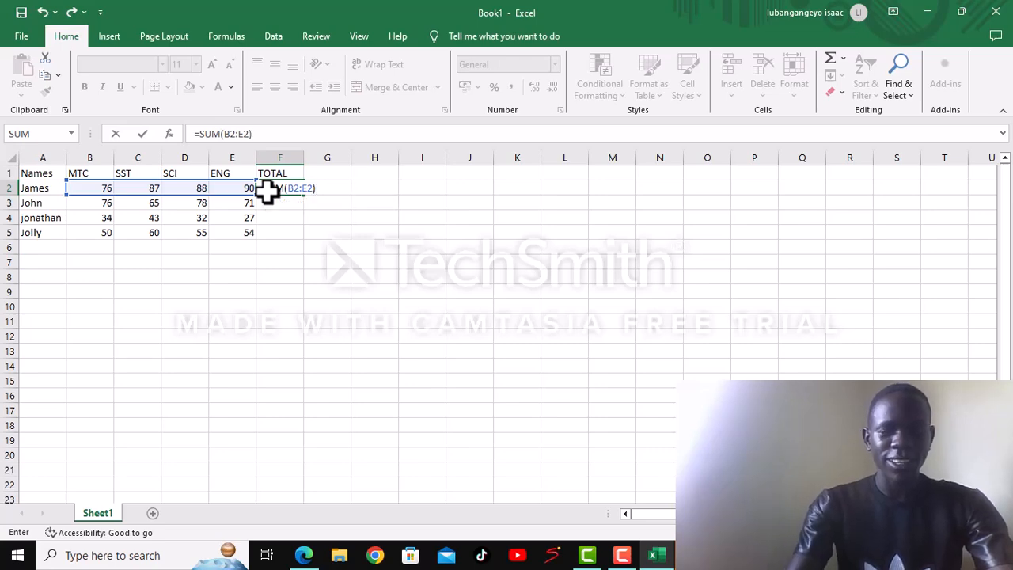
key(Return)
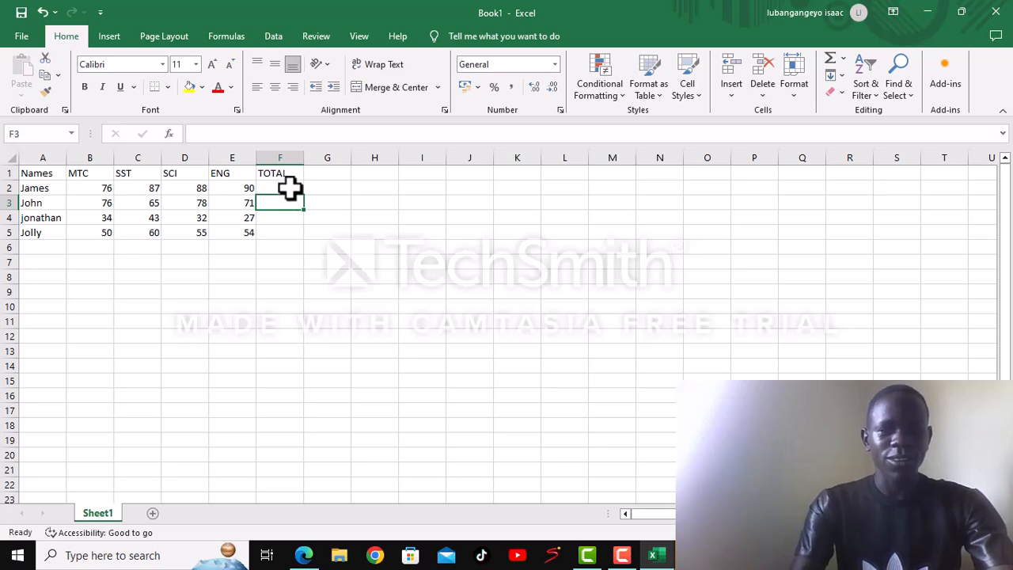
click(296, 184)
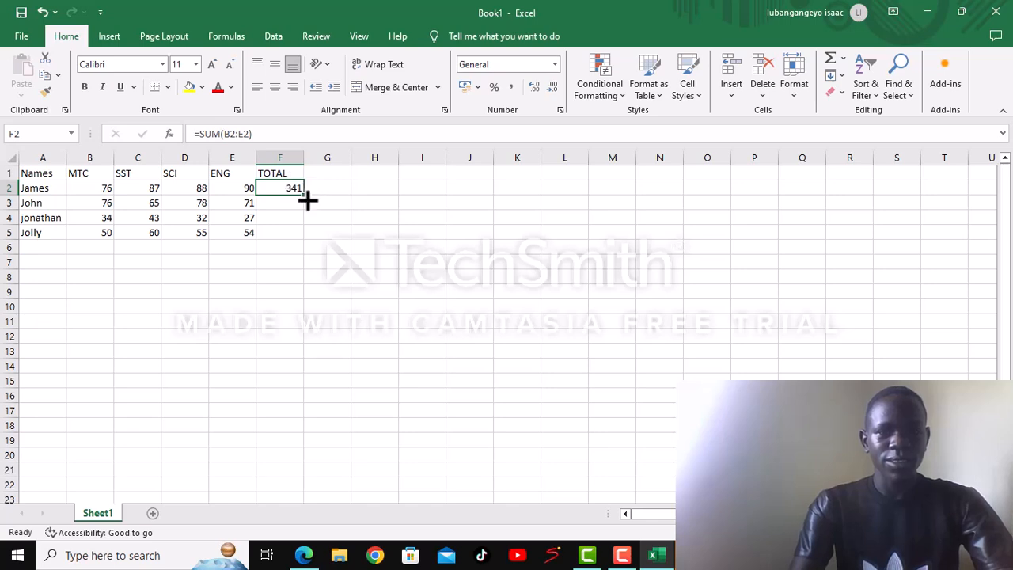
drag(306, 201, 309, 236)
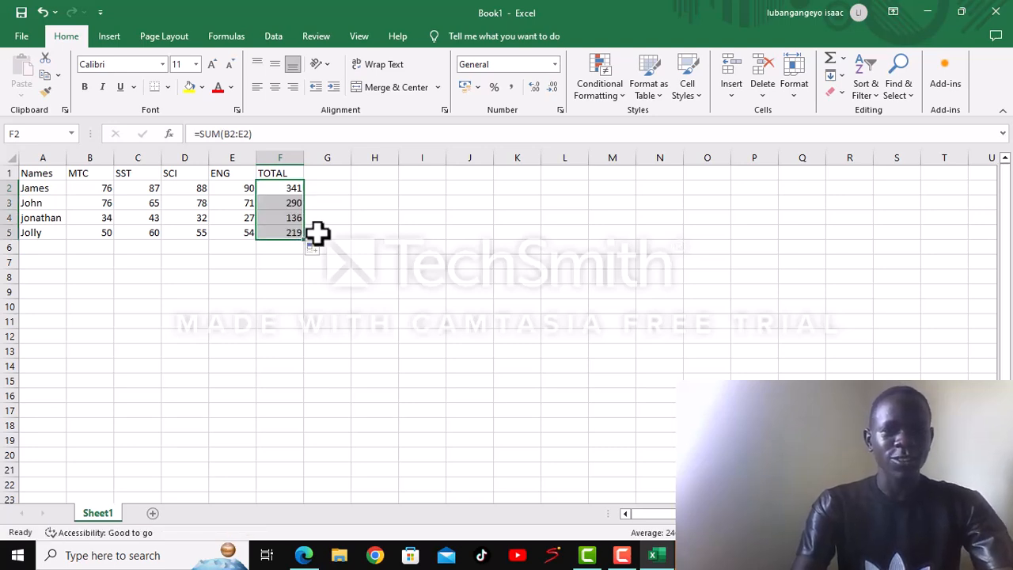
- Enter the column heading "AVERAGE" in cell G1
click(316, 175)
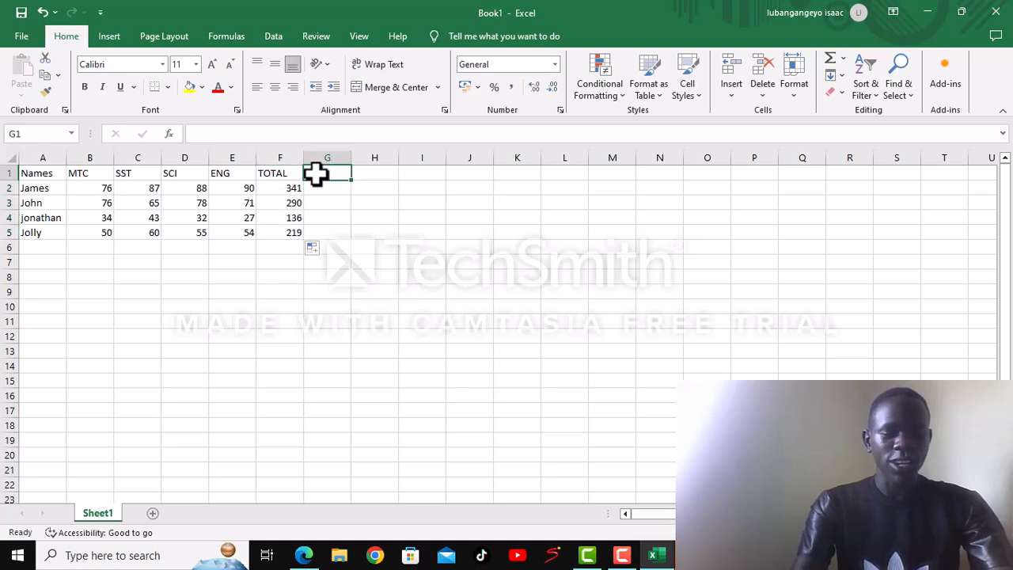
text(A)
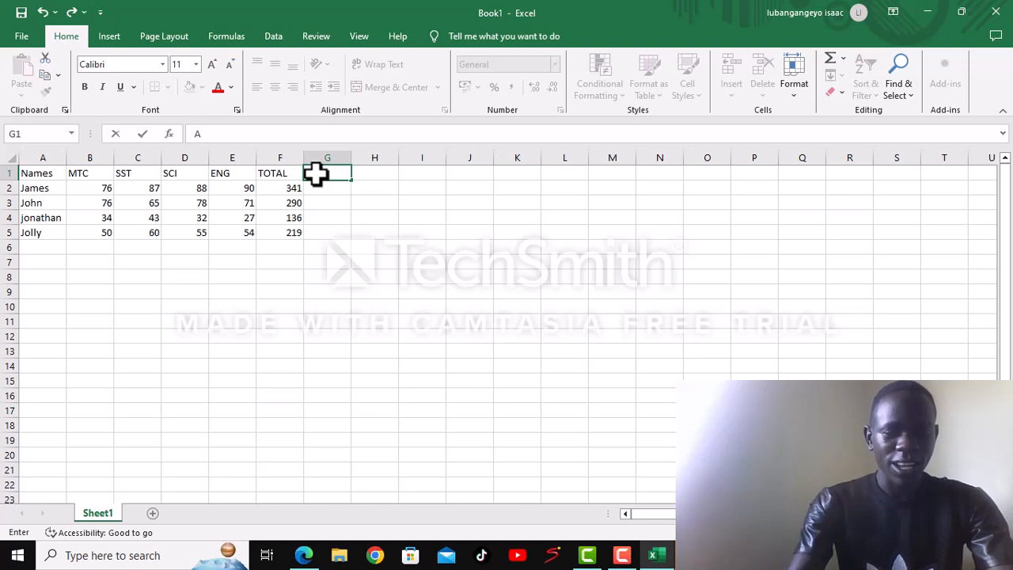
text(V)
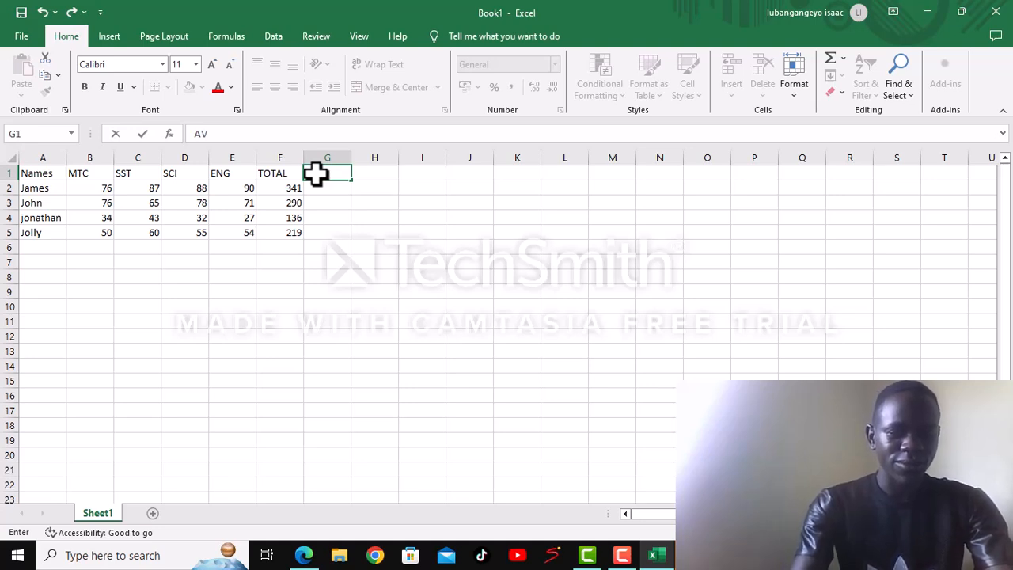
text(ERAGE)
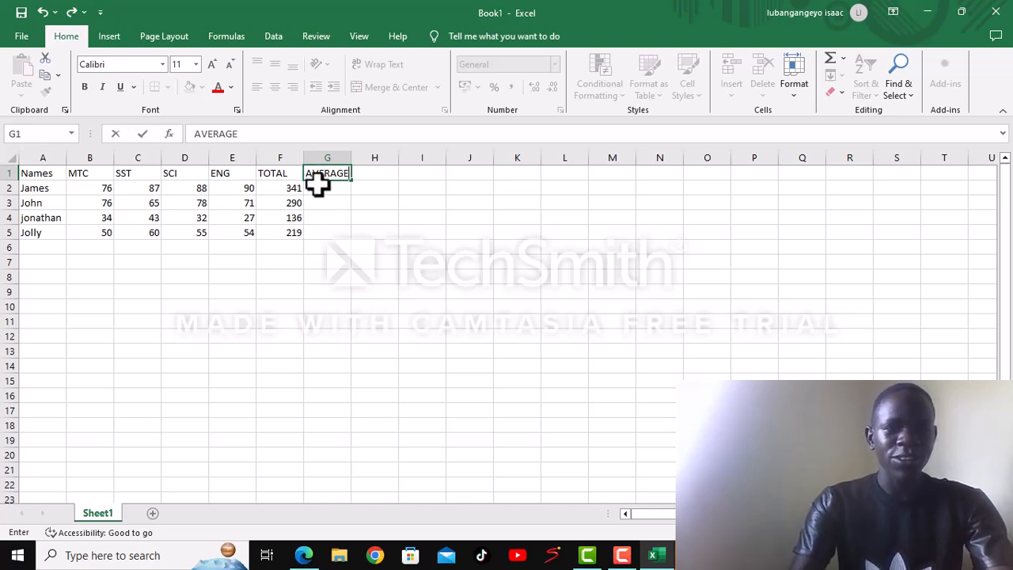
- Enter the formula =AVERAGE(B2:E2) in cell G2 to average the first person's four marks
click(308, 192)
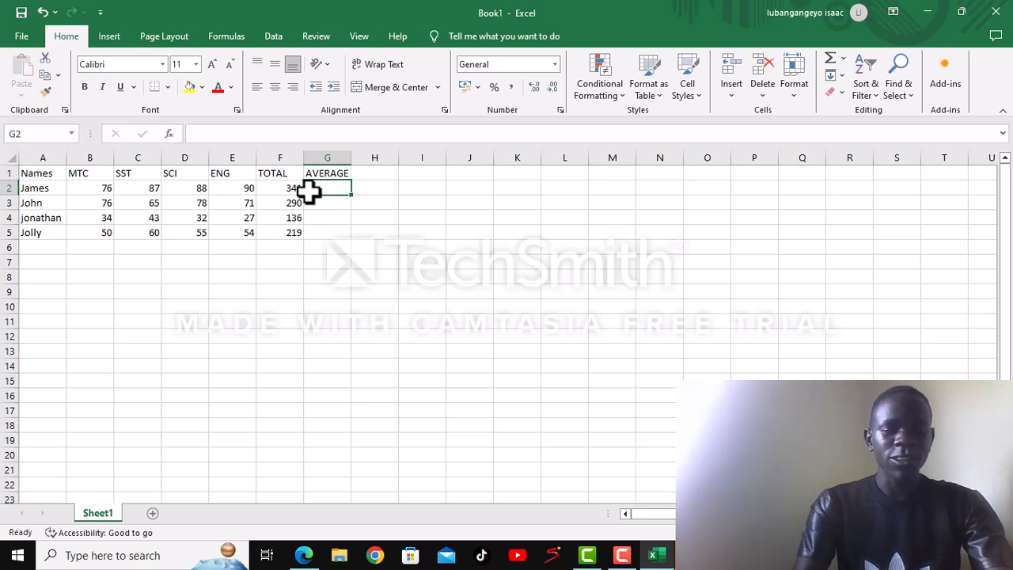
text(=)
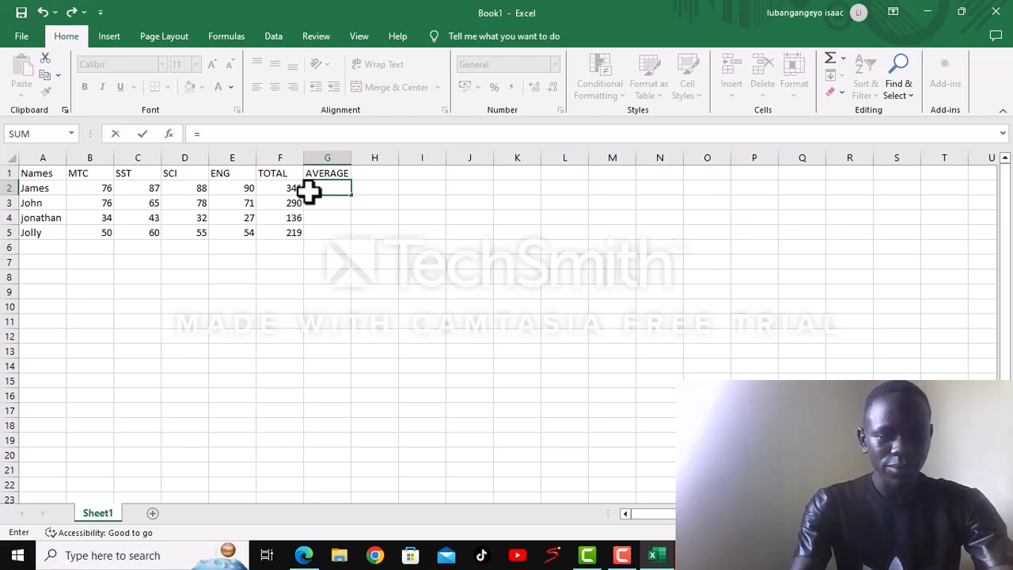
text(AVERA)
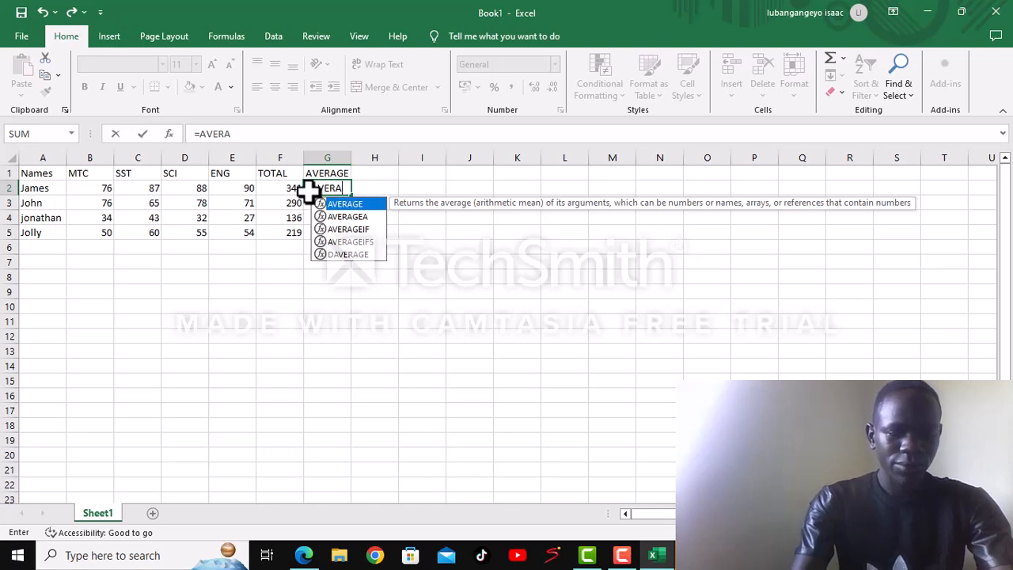
text(GE)
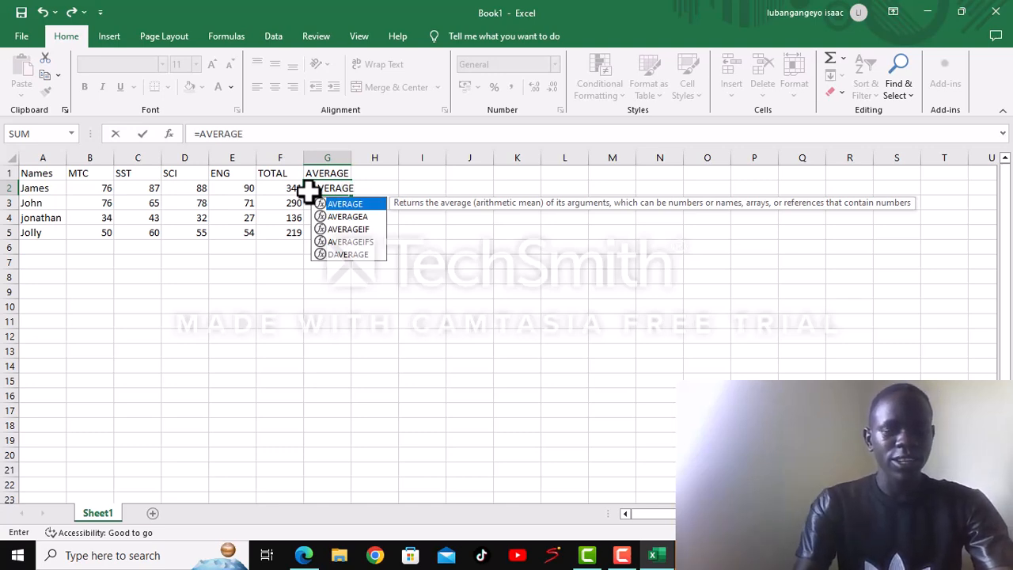
text(()
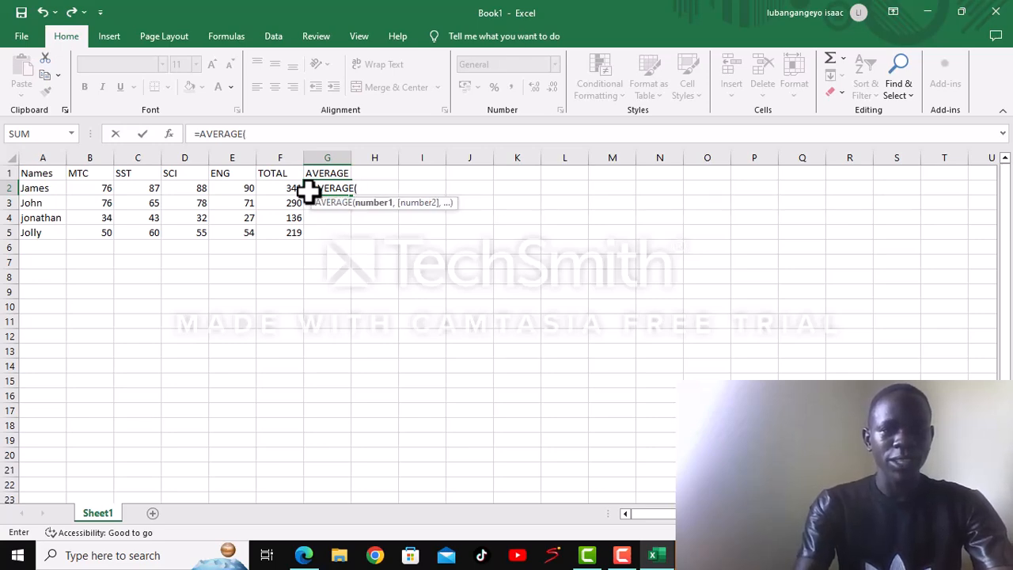
text(B2)
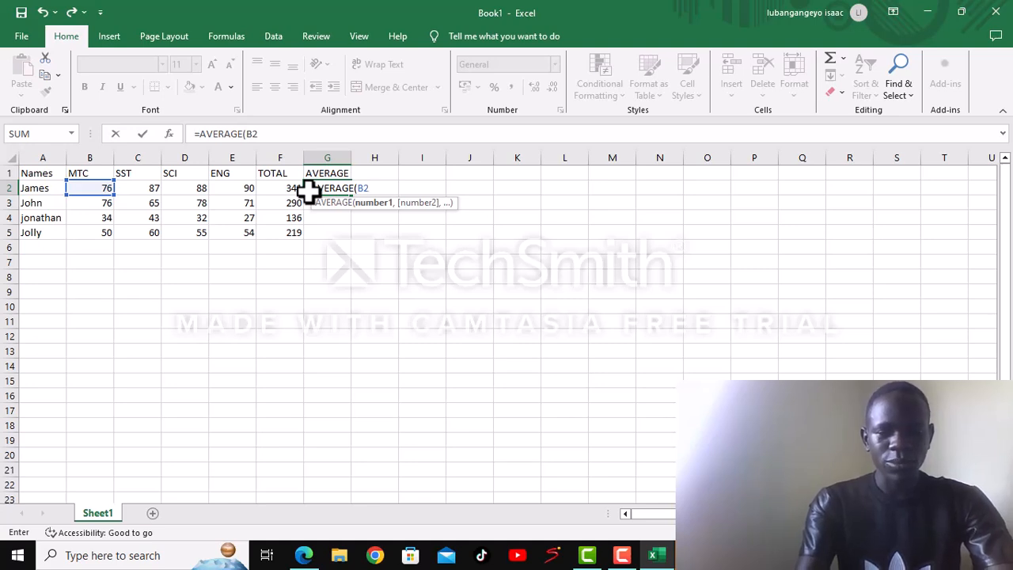
text(:)
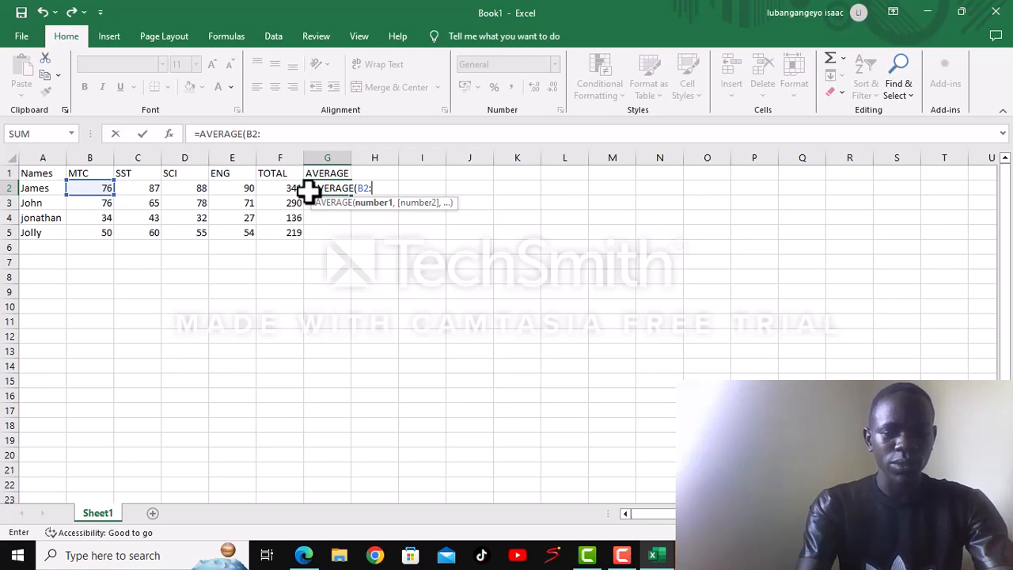
text(E2)
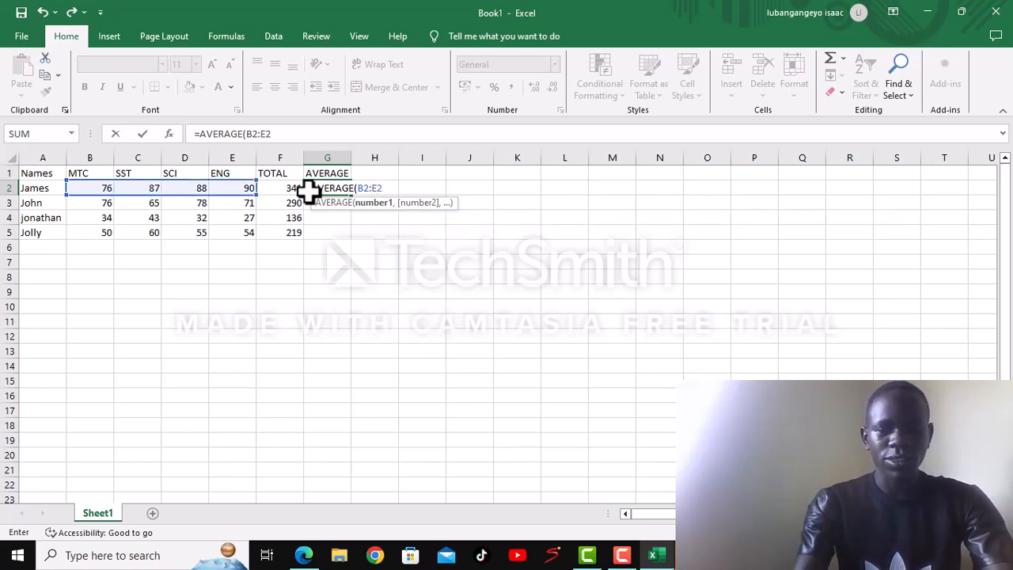
text())
key(Return)
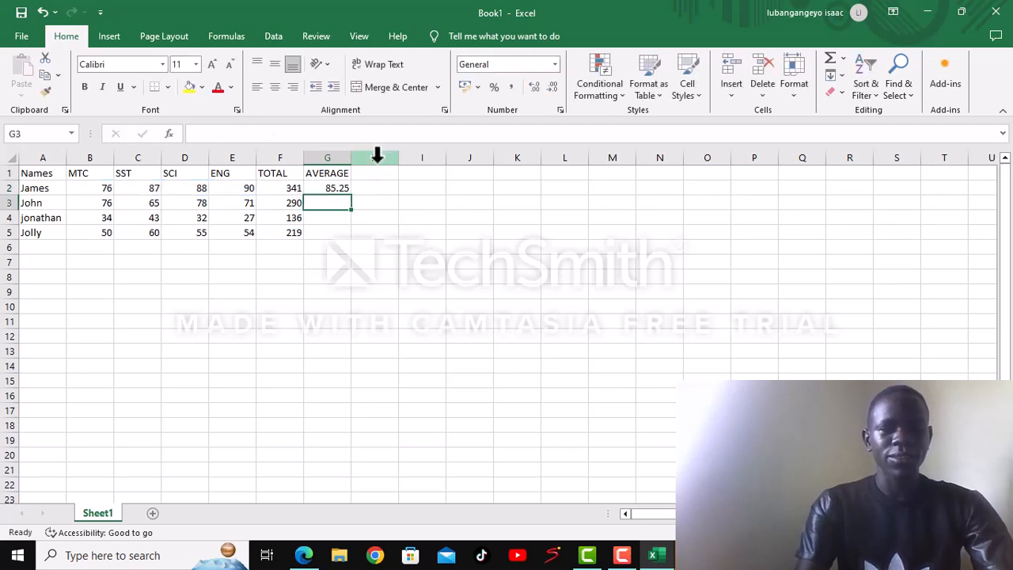
- Fill the average formula from cell G2 down to G5 for the remaining people
click(340, 188)
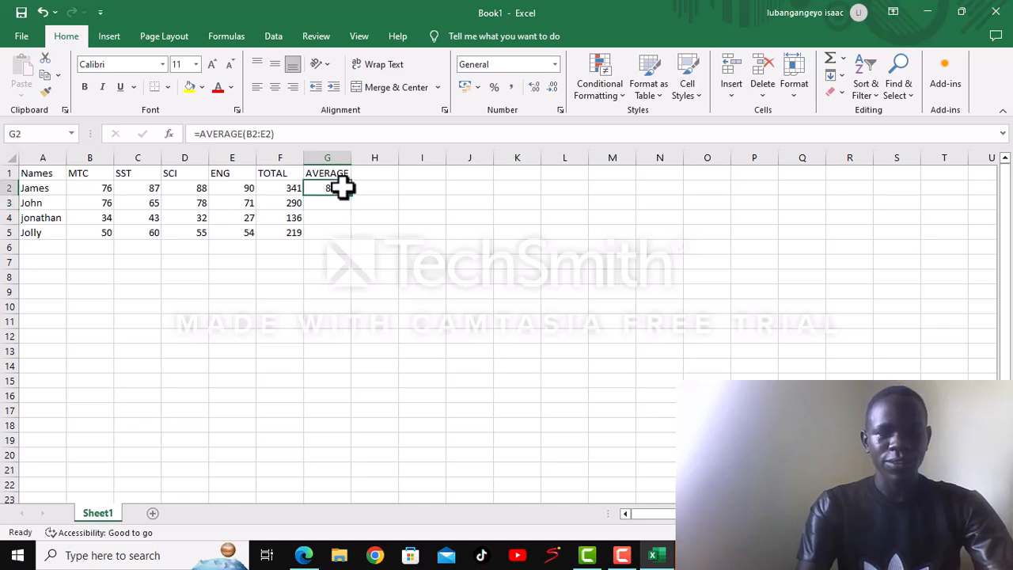
drag(339, 185, 348, 195)
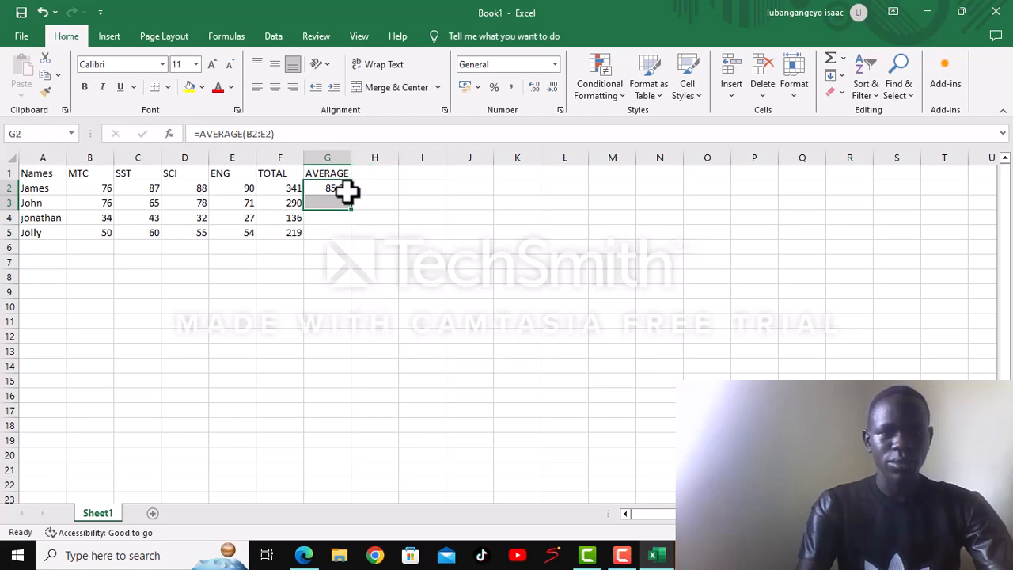
click(336, 184)
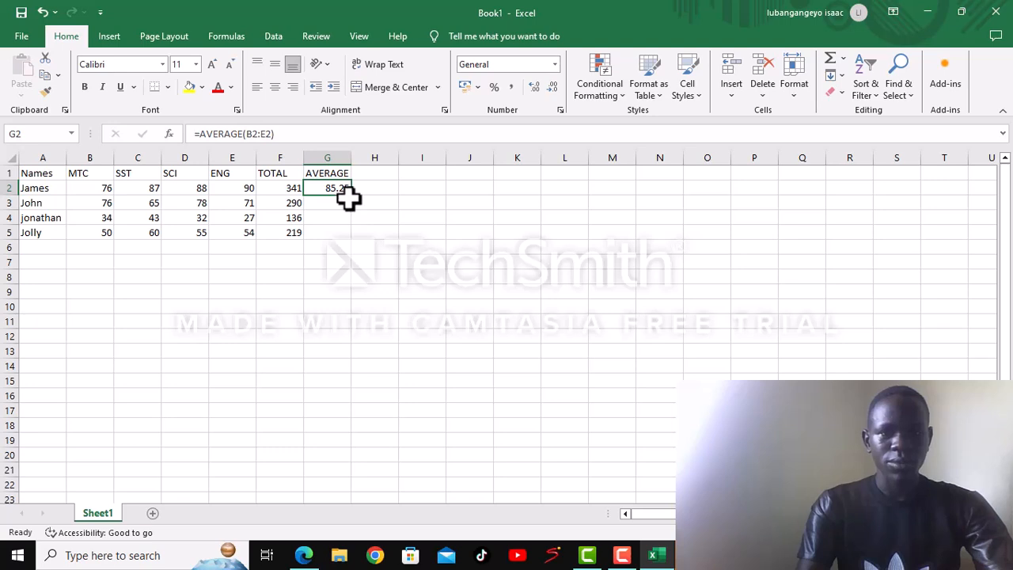
drag(351, 194, 355, 242)
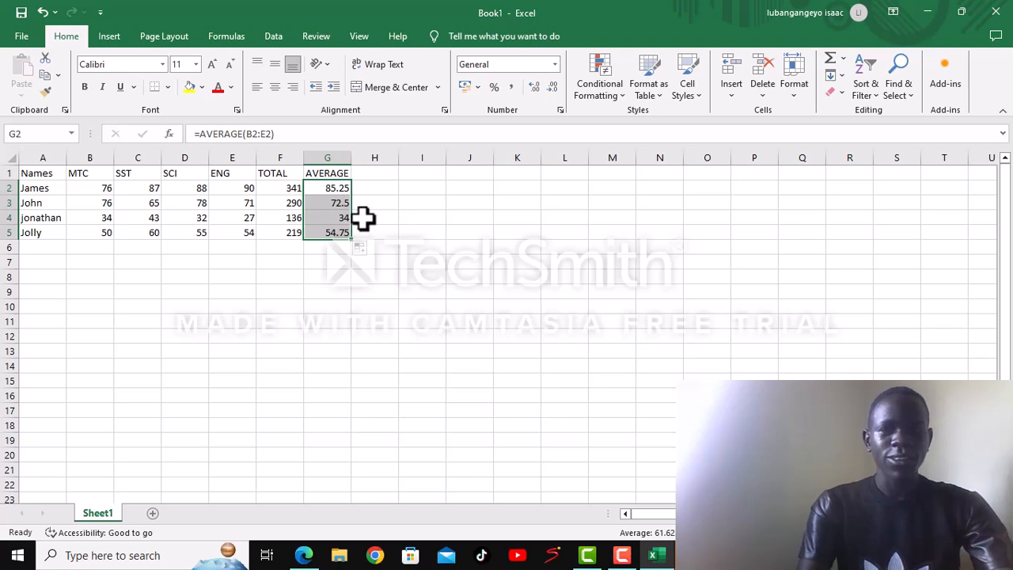
- Format the averages in G2 to G5 to show whole numbers without decimal places
click(552, 85)
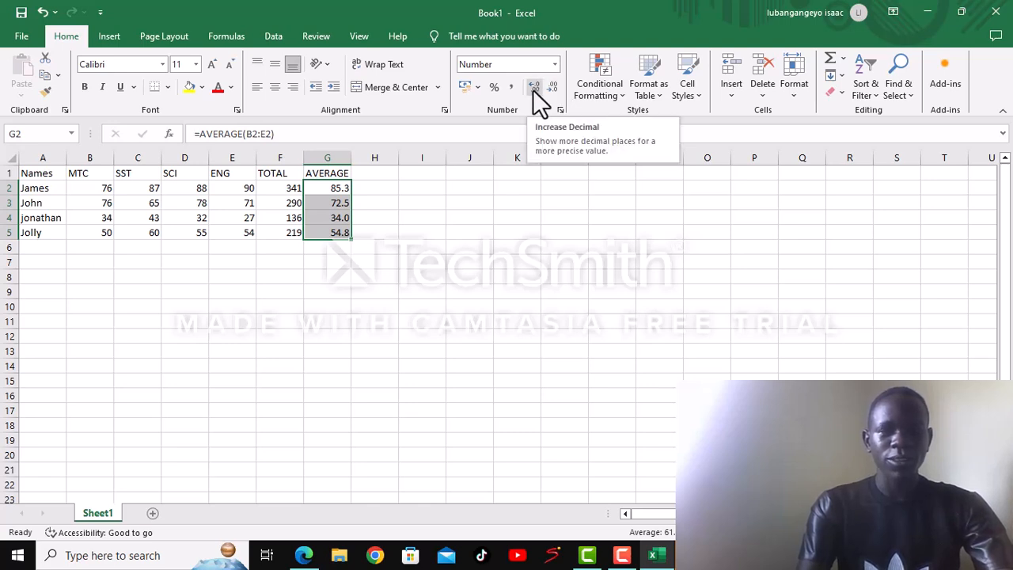
click(532, 89)
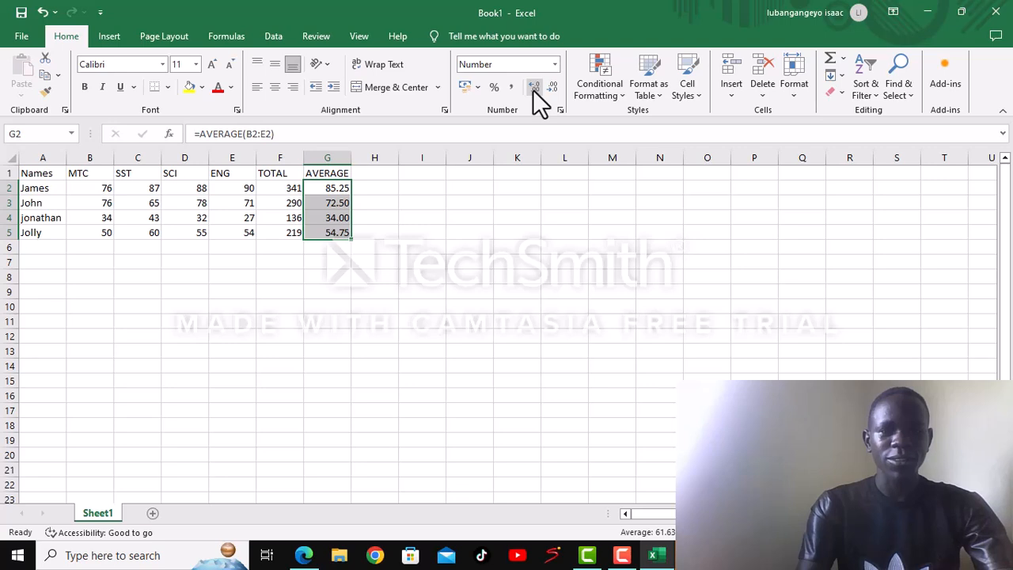
click(552, 89)
click(552, 89)
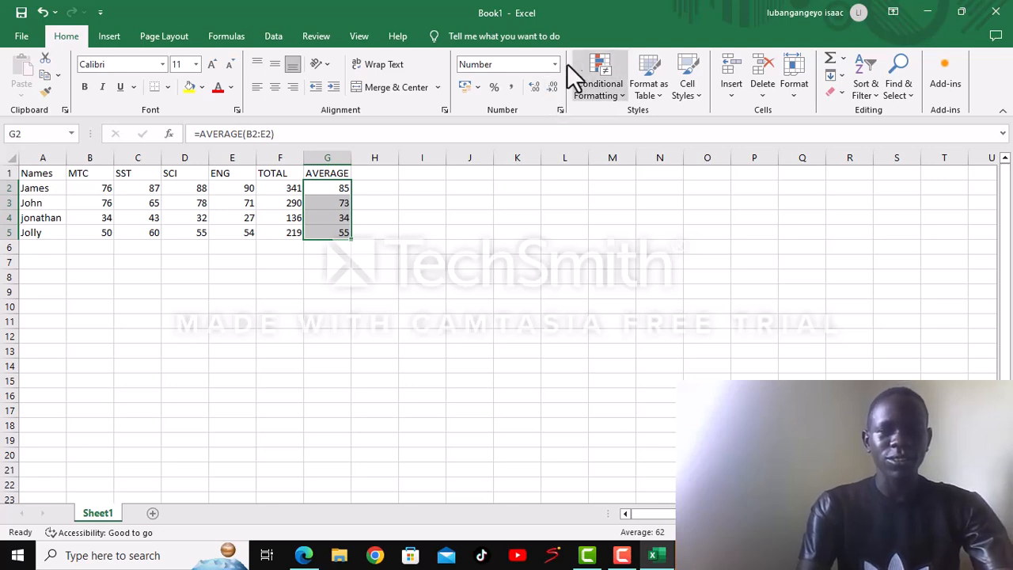
- Enter the column heading "POSITION" in cell H1
click(369, 174)
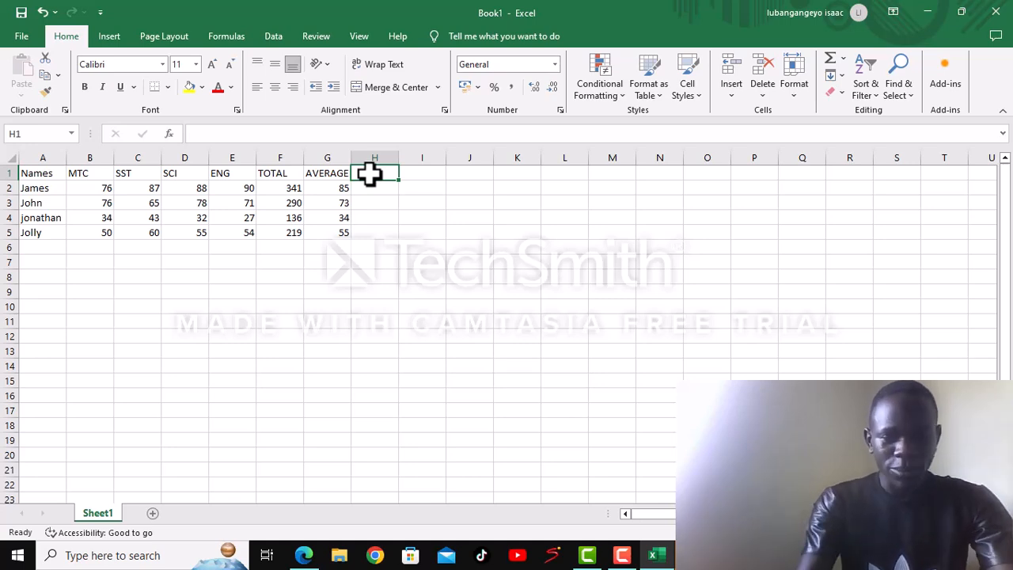
text(P)
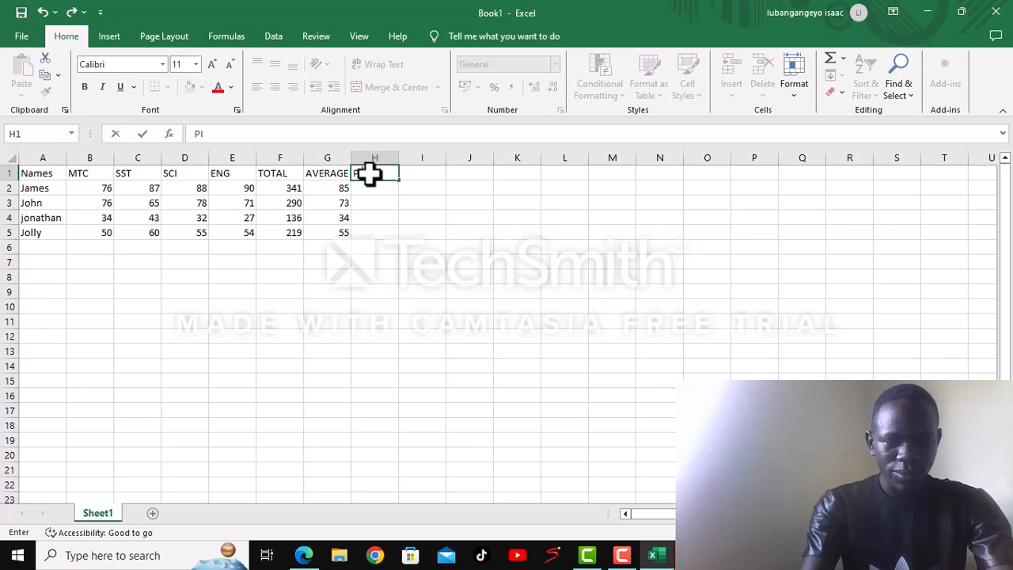
text(OS)
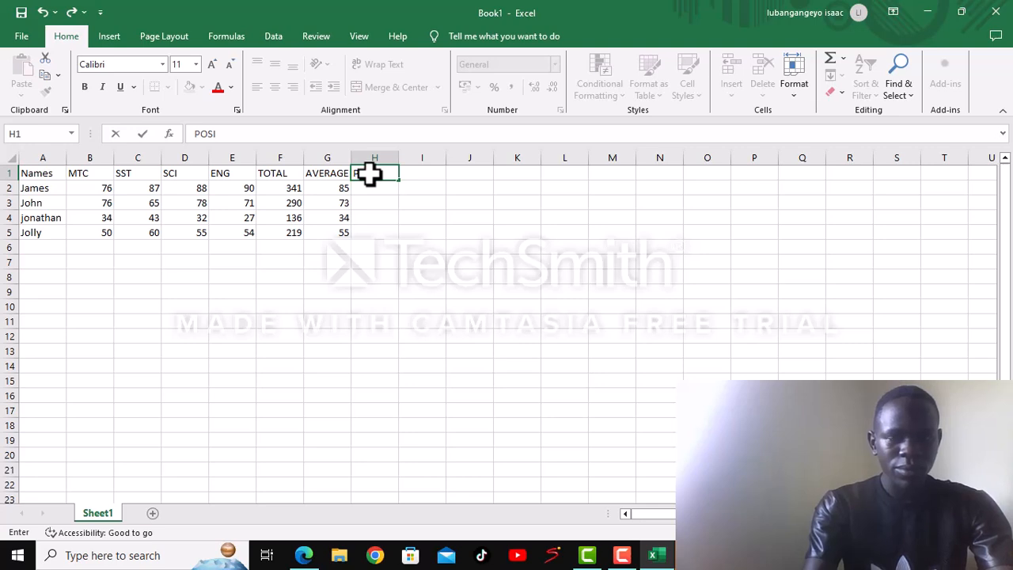
text(ITIO)
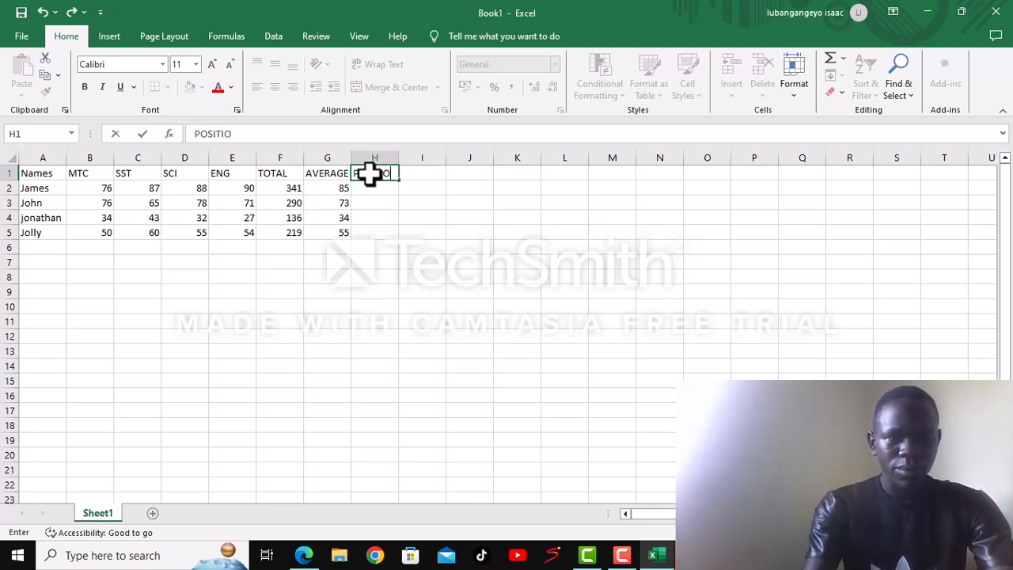
text(N)
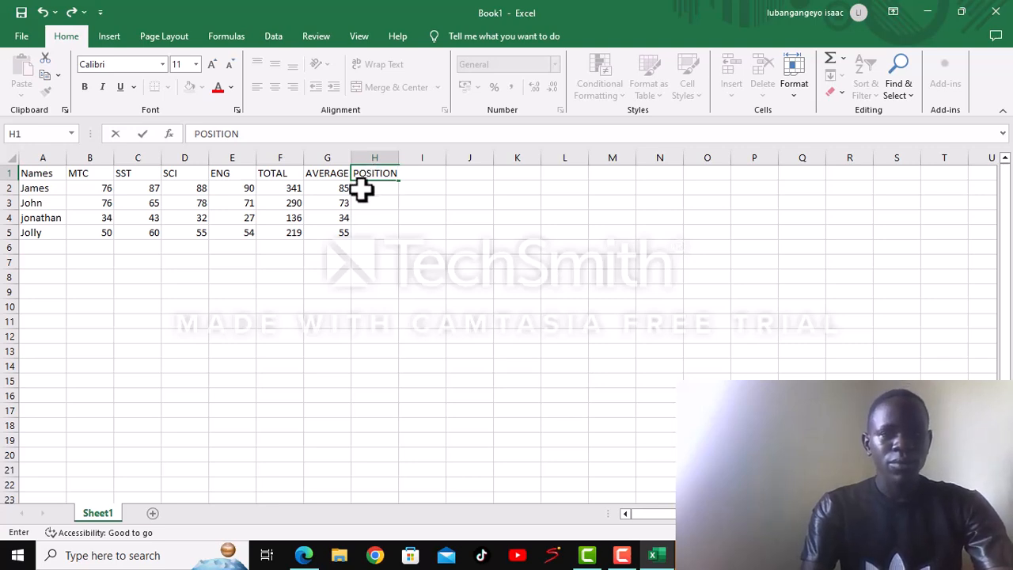
- Enter the formula =RANK(F2,$F$2:F$5,0) in cell H2 to rank the first person's total in descending order
click(361, 188)
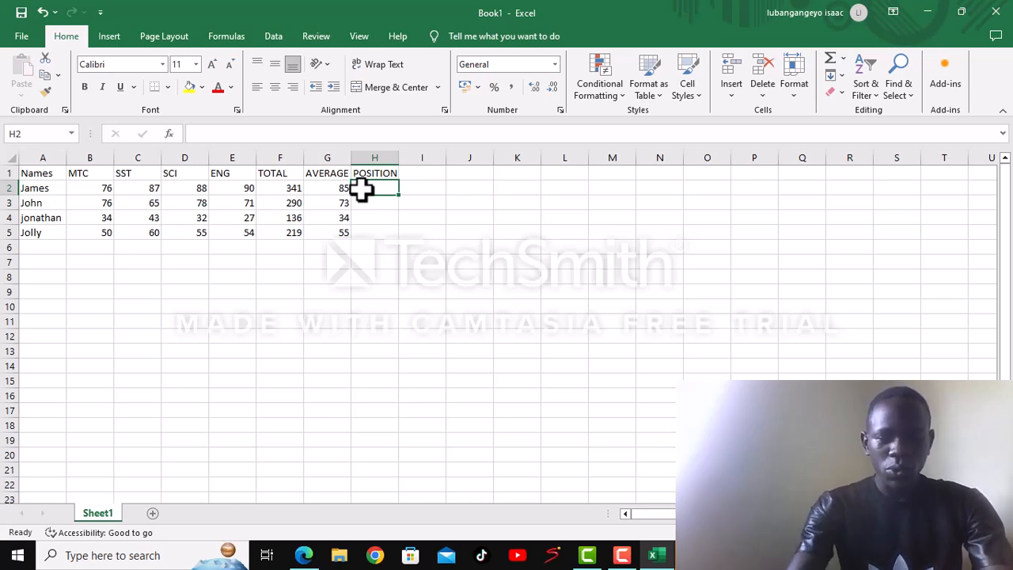
text(=)
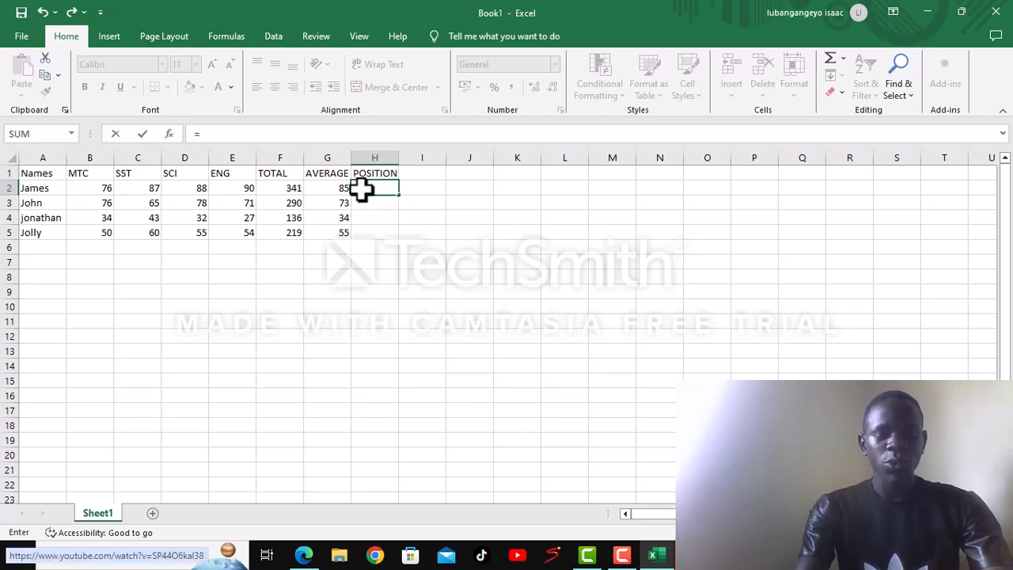
text(R)
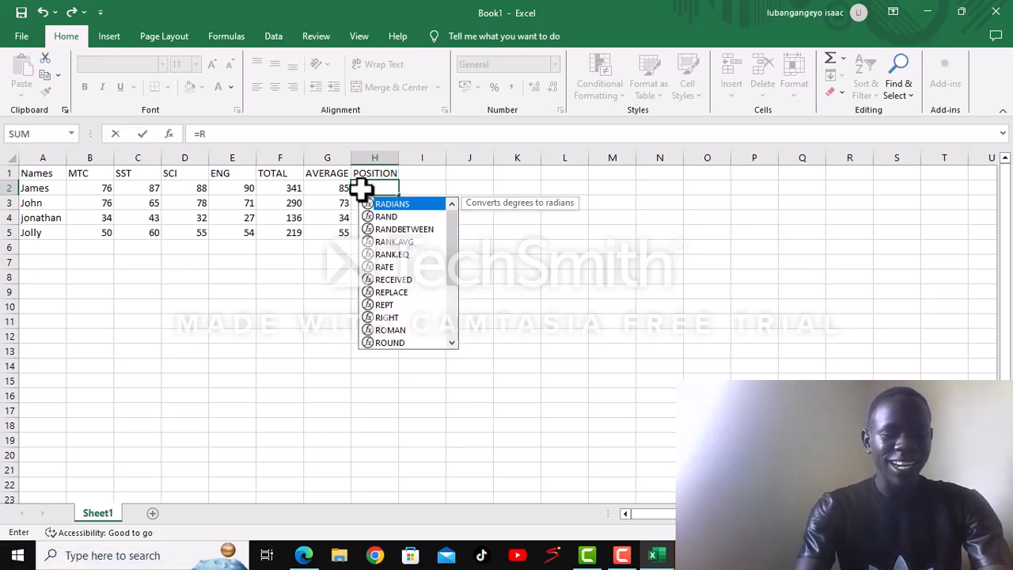
text(A)
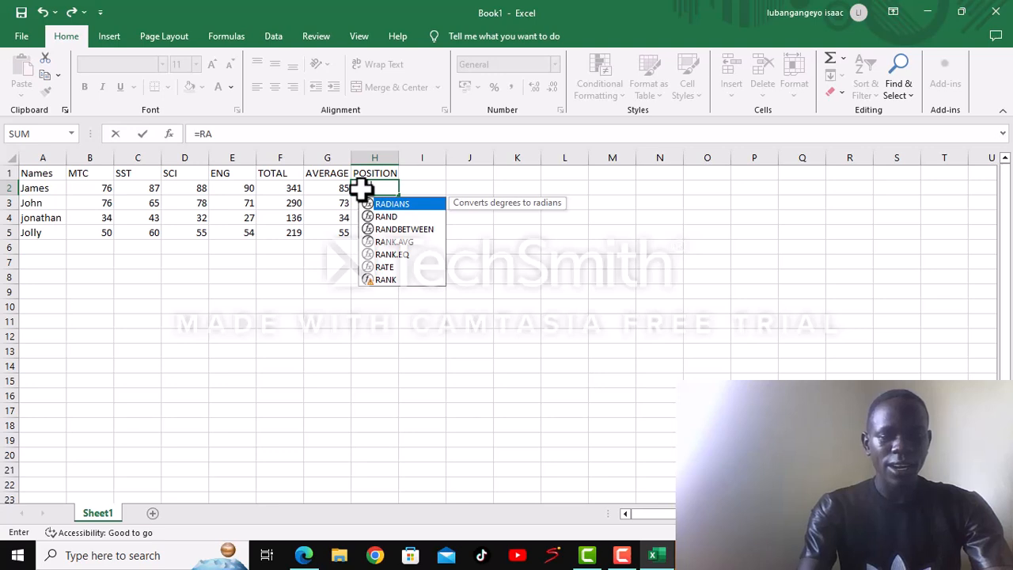
text(NK)
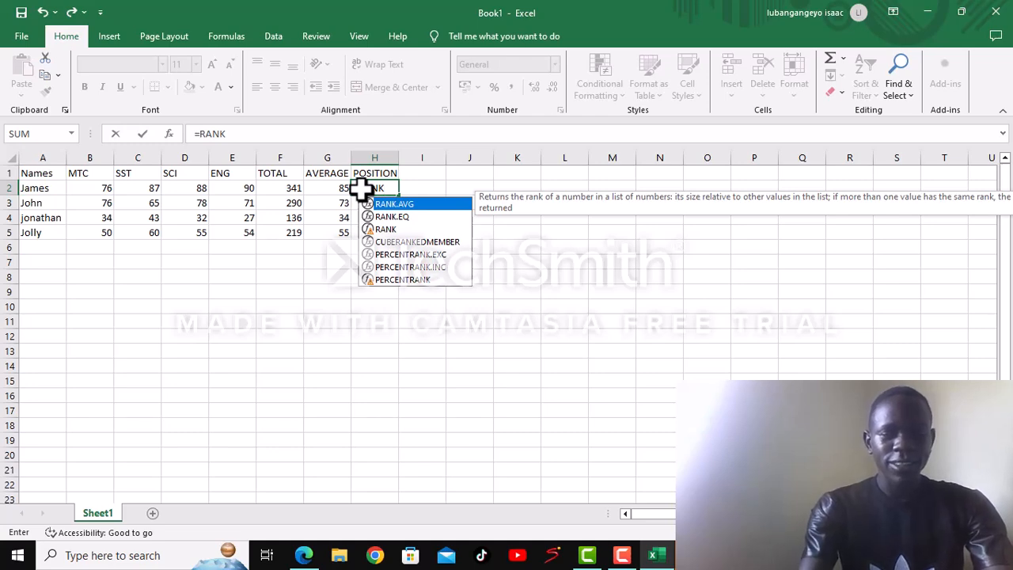
text(9)
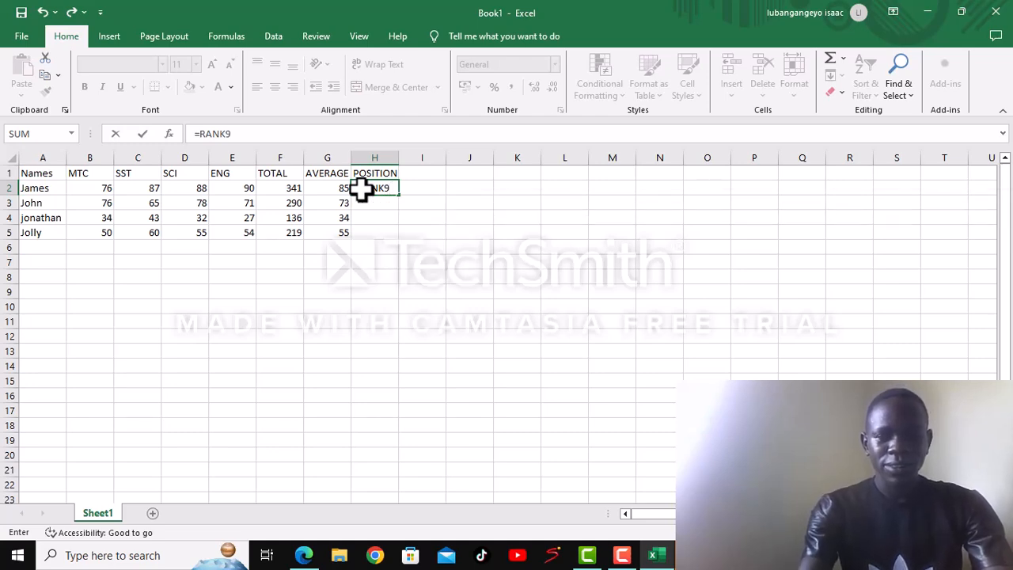
key(BackSpace)
text(()
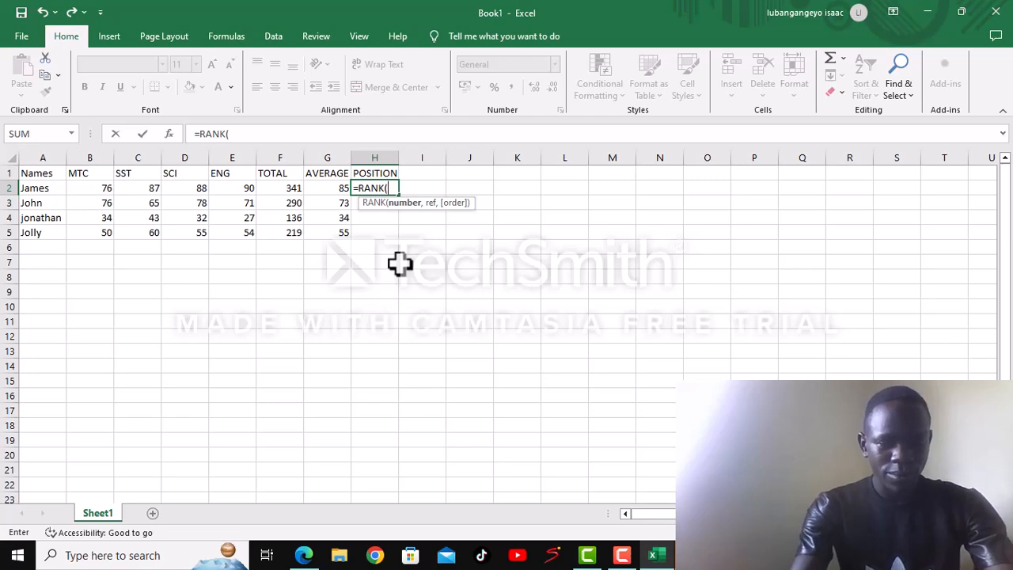
text(F)
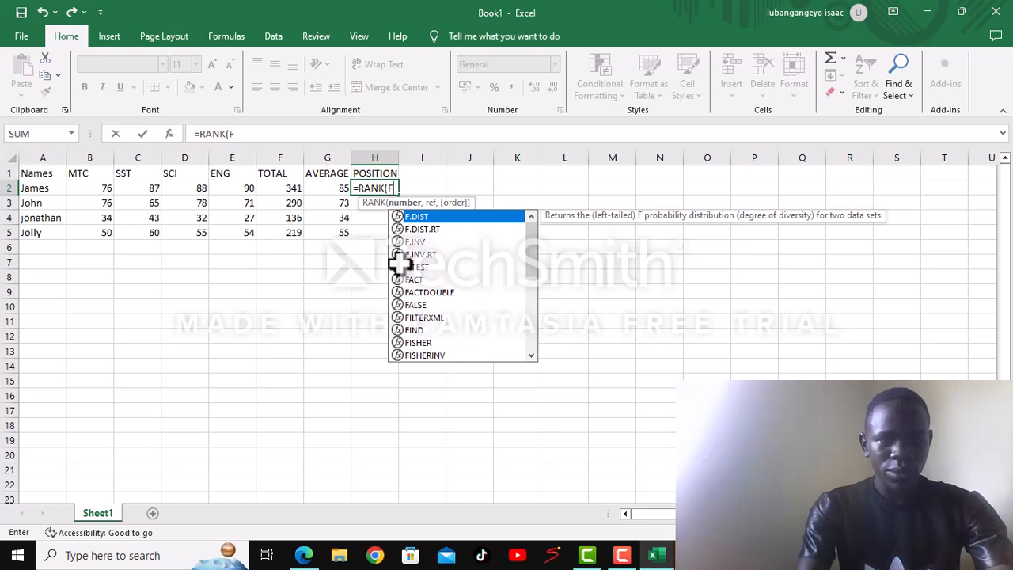
text(2)
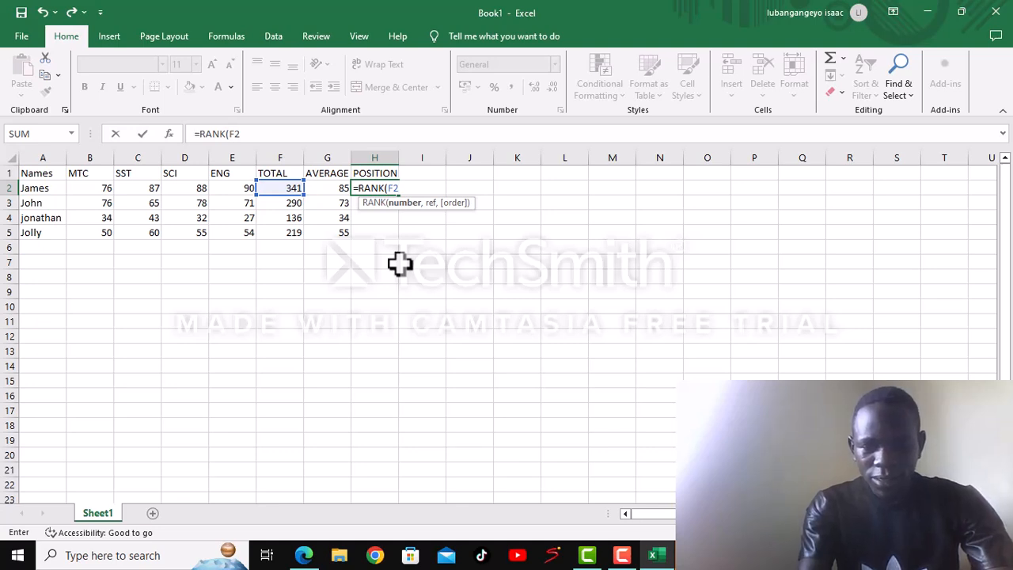
text(,)
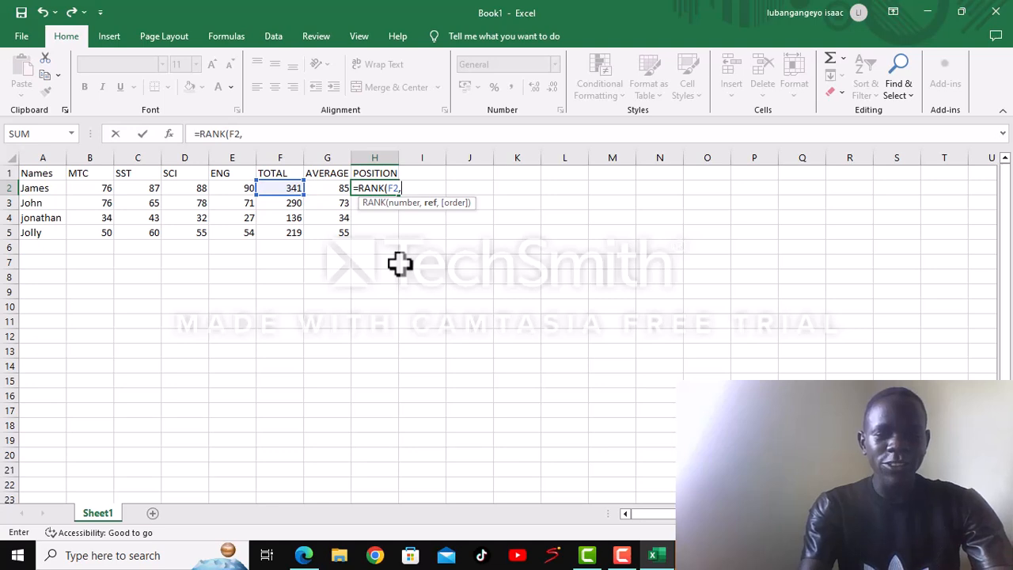
text($)
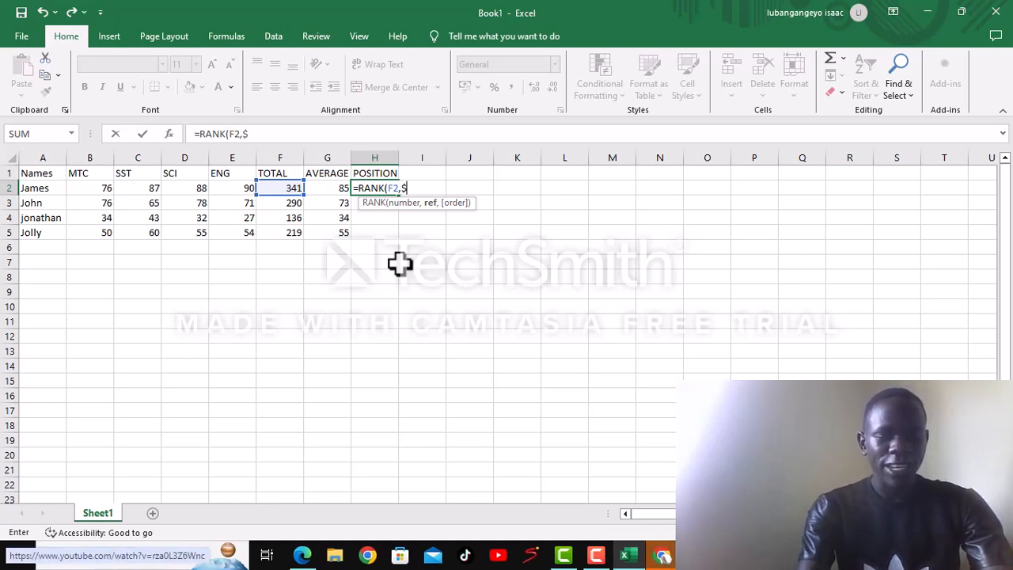
text(F)
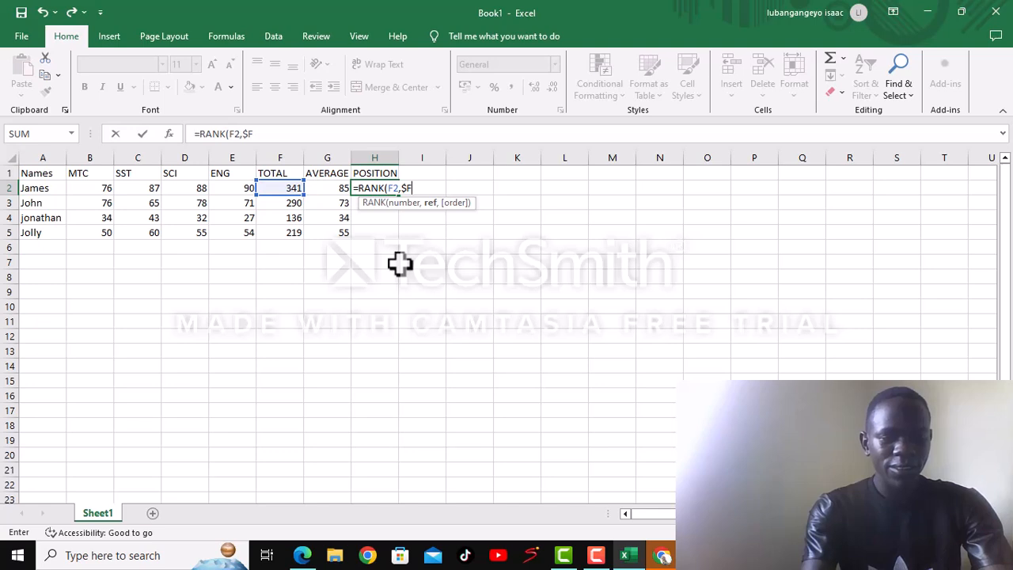
text($)
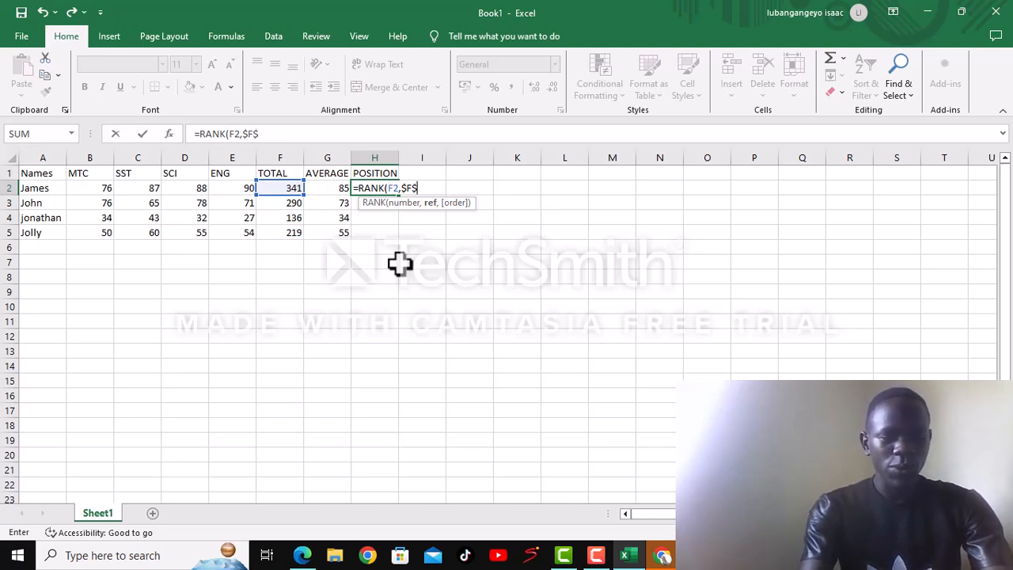
text(2)
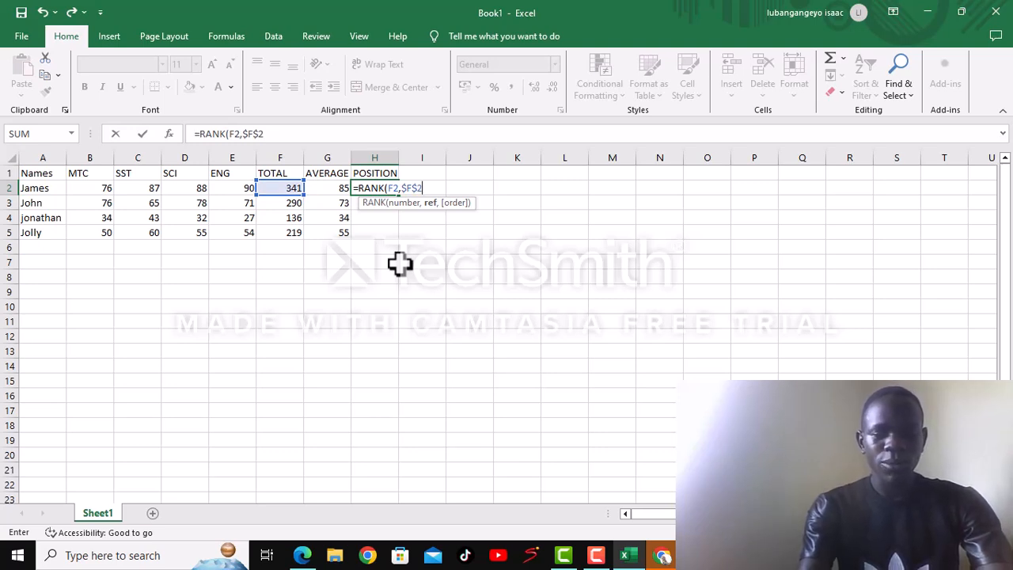
text(:)
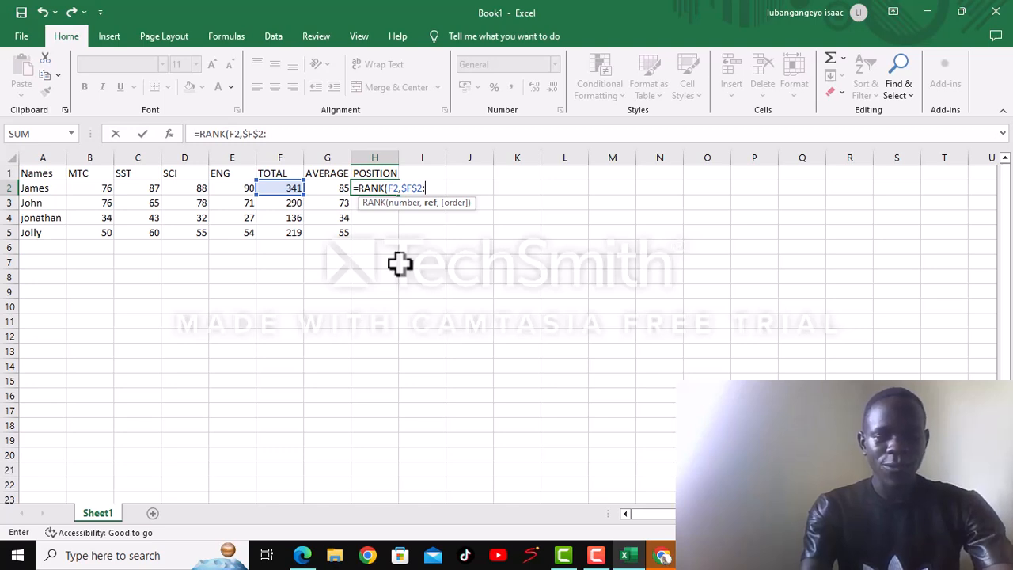
text(F)
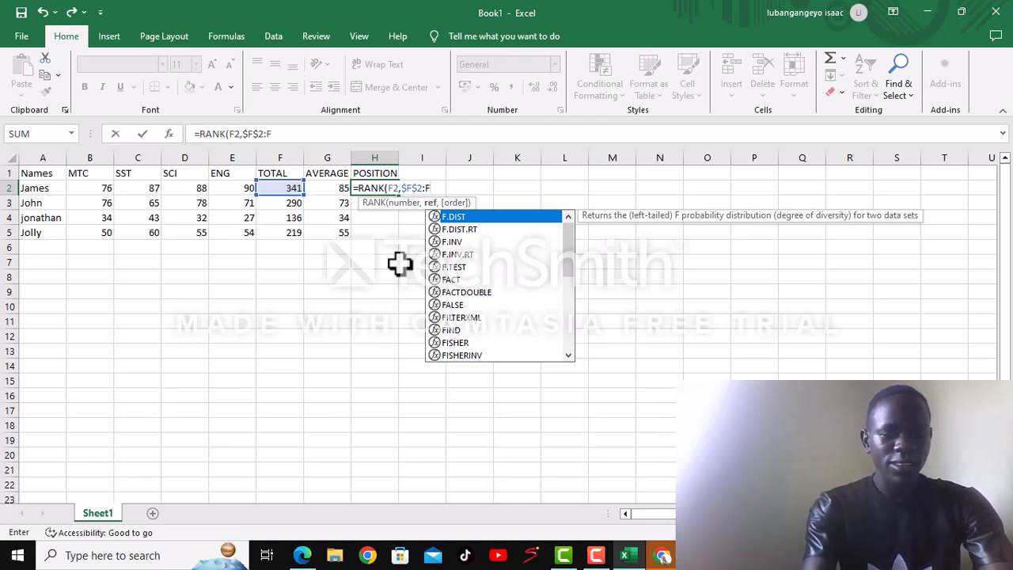
text($)
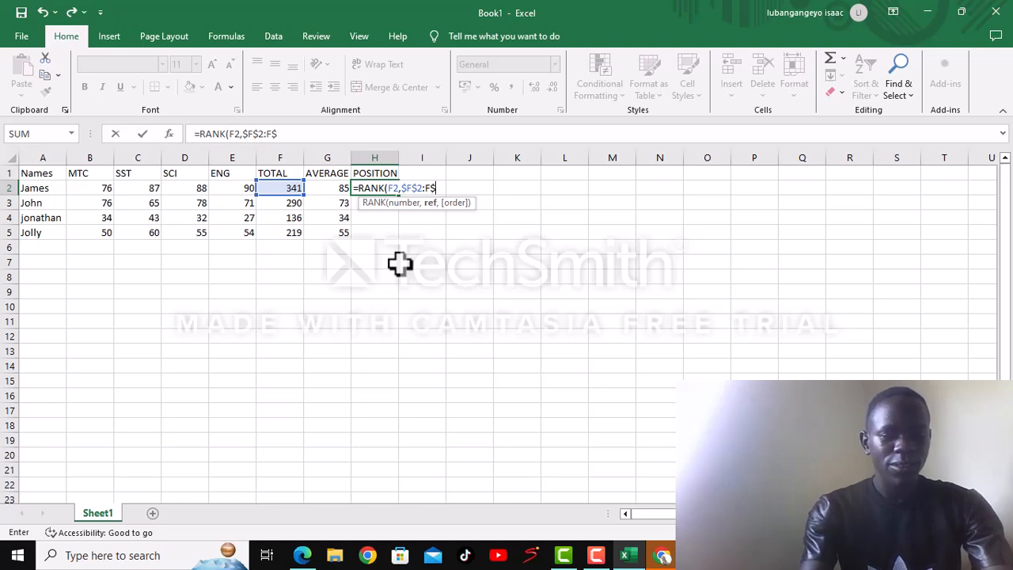
text(5)
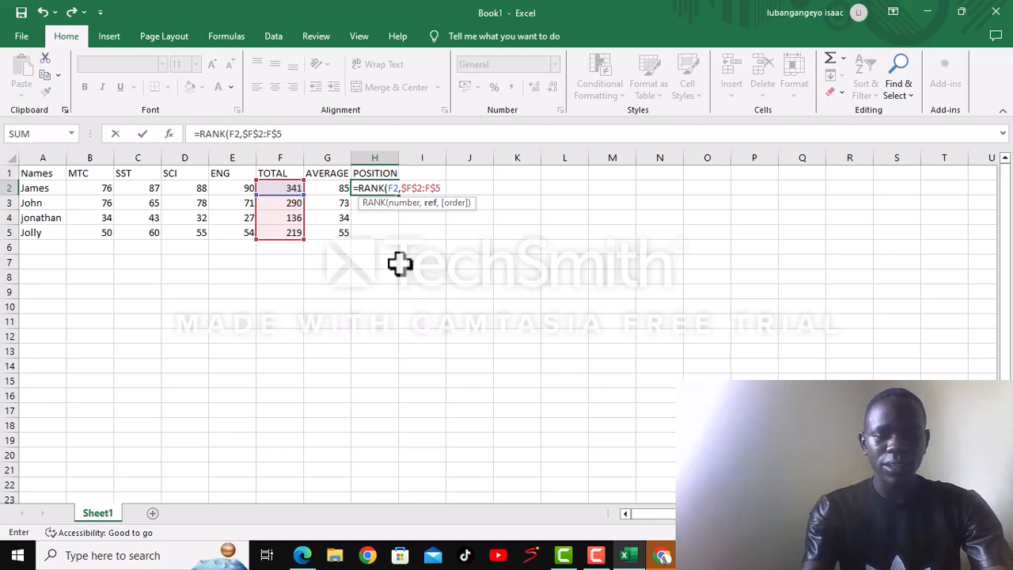
text(,)
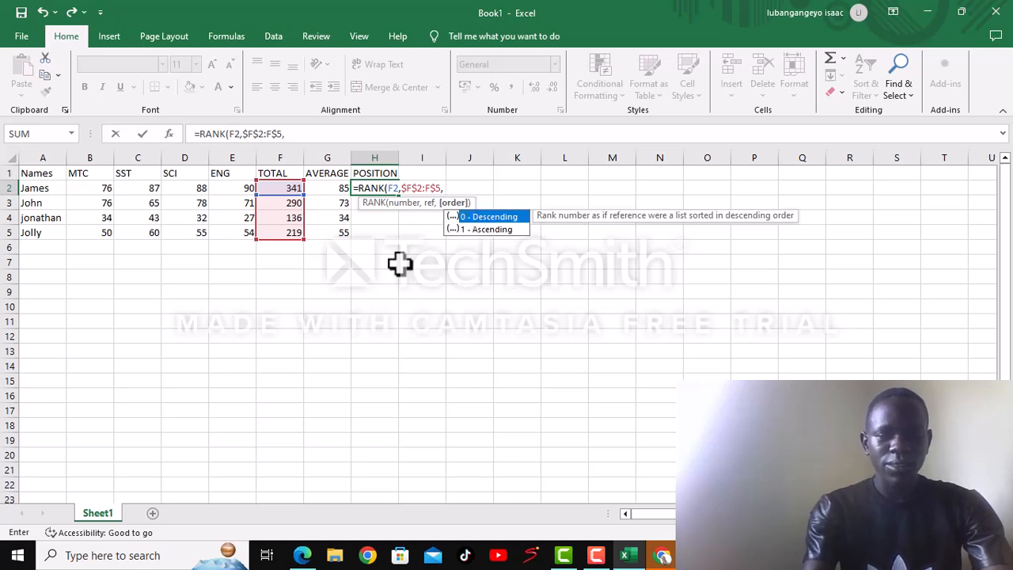
text(0)
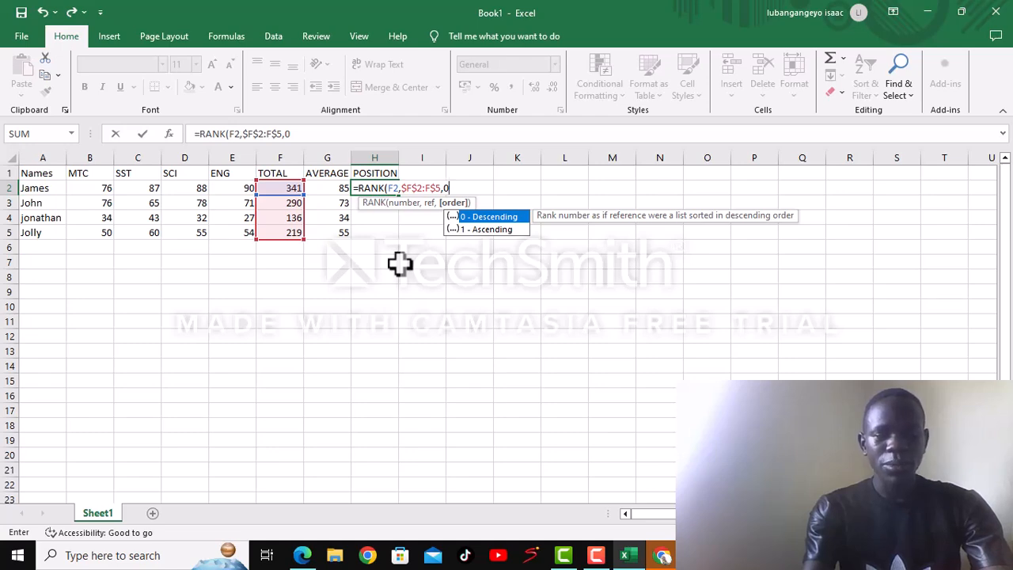
text())
key(Return)
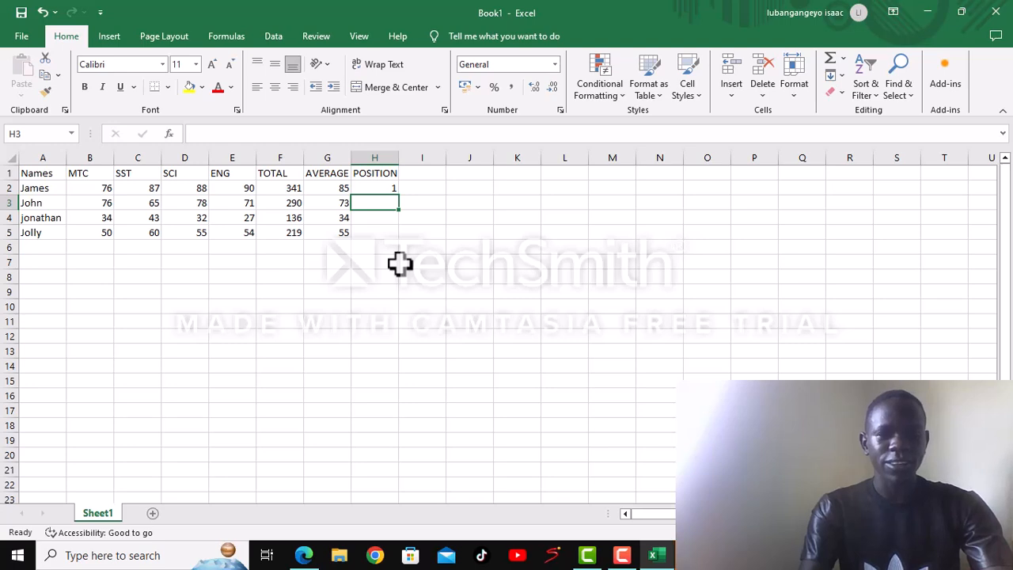
- Fill the rank formula from cell H2 down to H5 for the remaining people
click(387, 190)
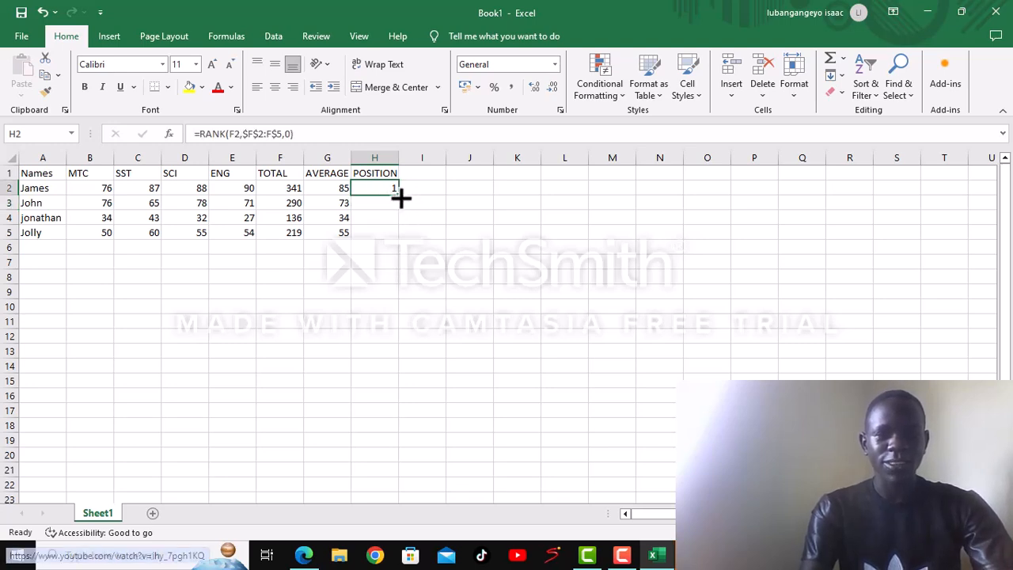
drag(398, 200, 403, 234)
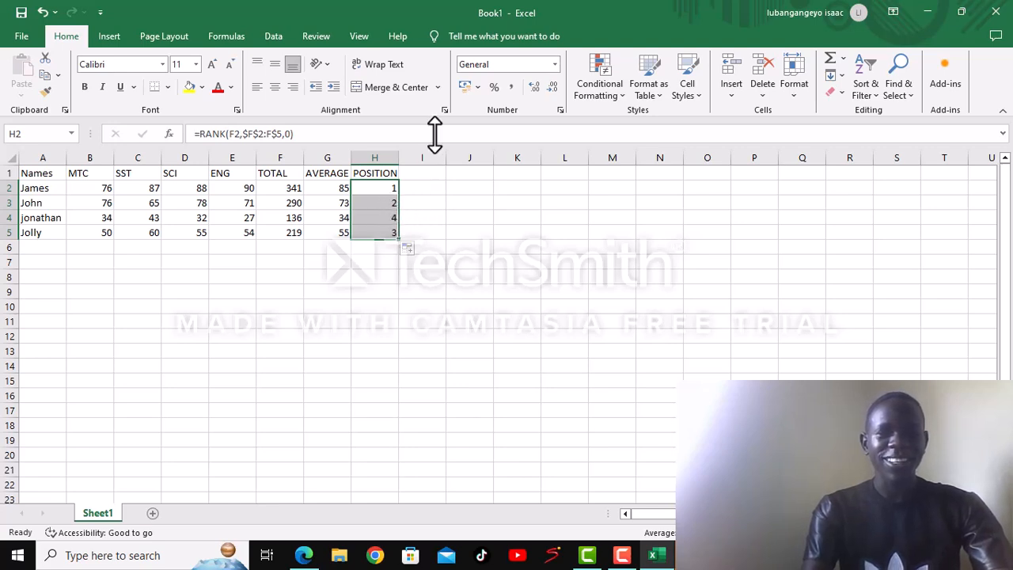
- Enter the column heading "COMENT" in cell I1
click(414, 172)
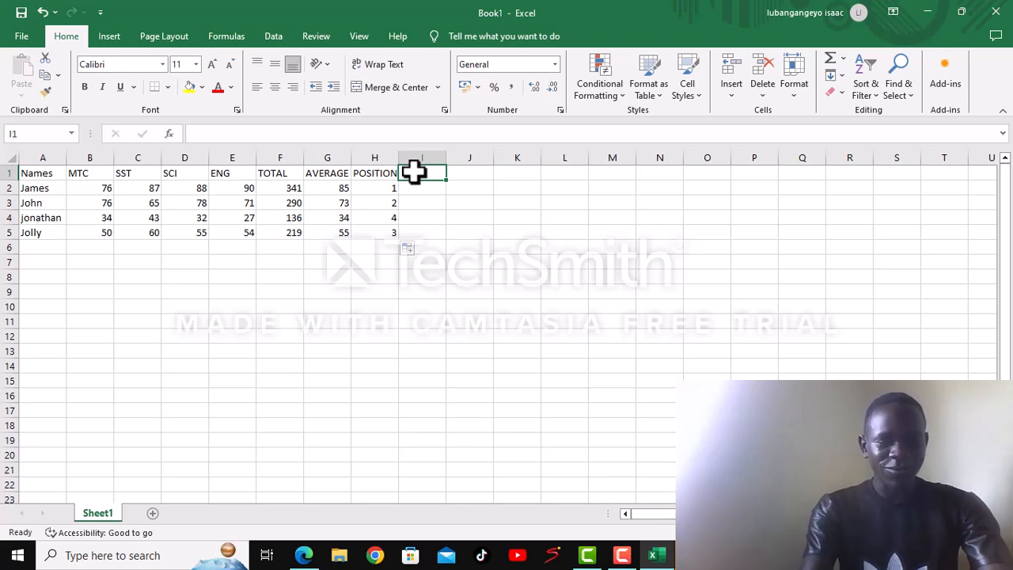
text(COMENT)
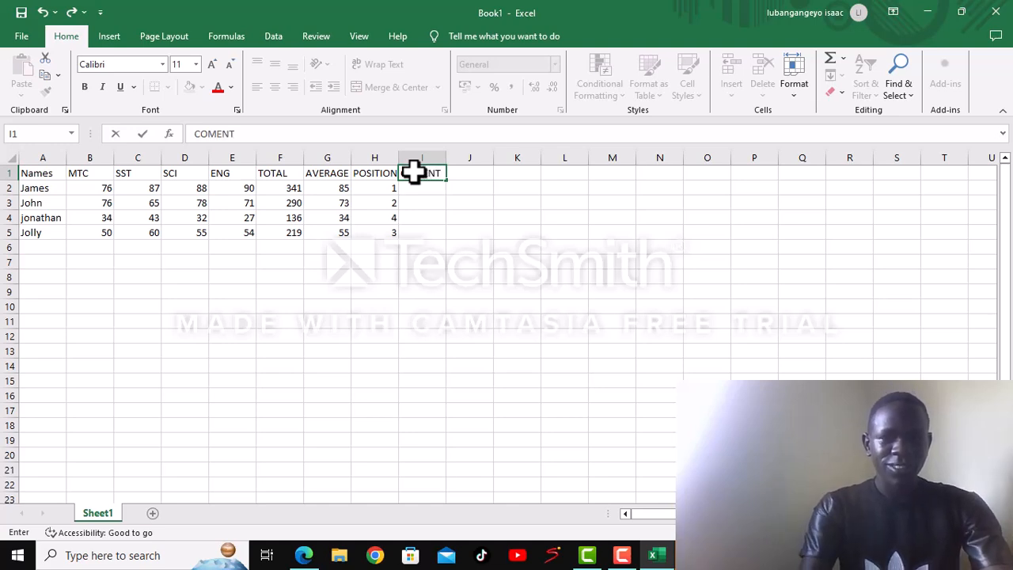
- Enter the formula =IF(G2>50,"PASS","FAIL") in cell I2 to comment on the first person's average
click(400, 185)
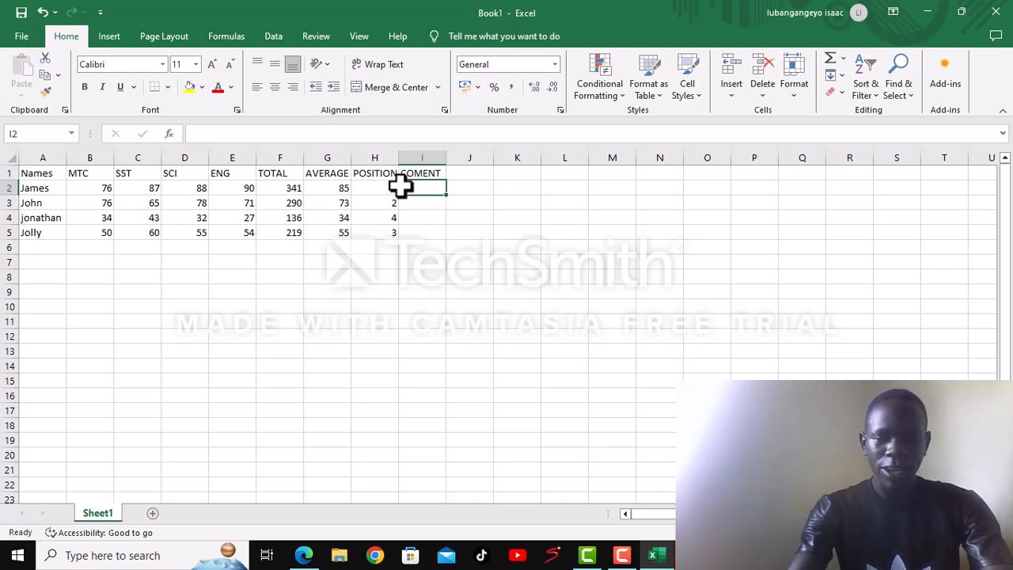
text(=)
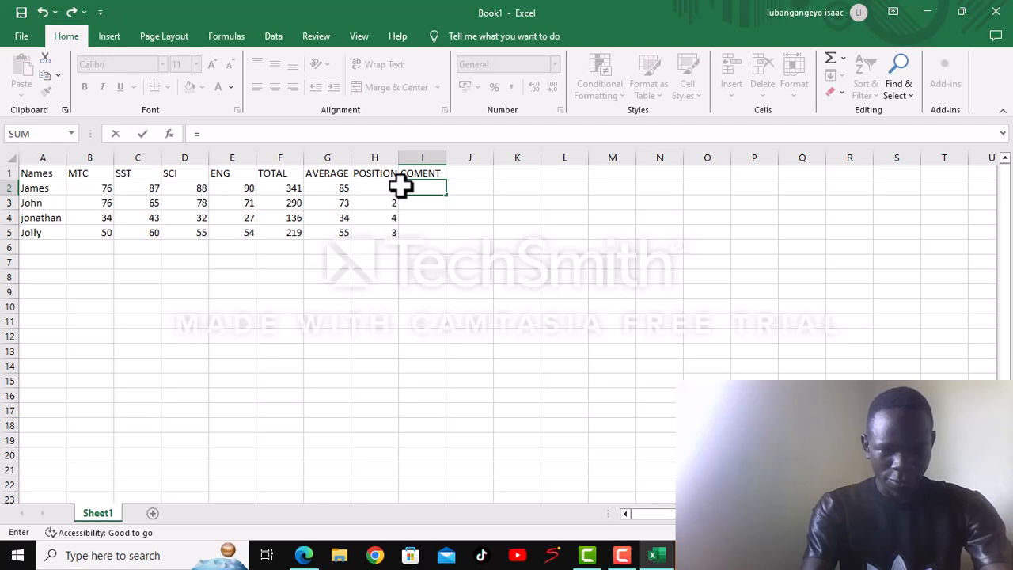
text(IF)
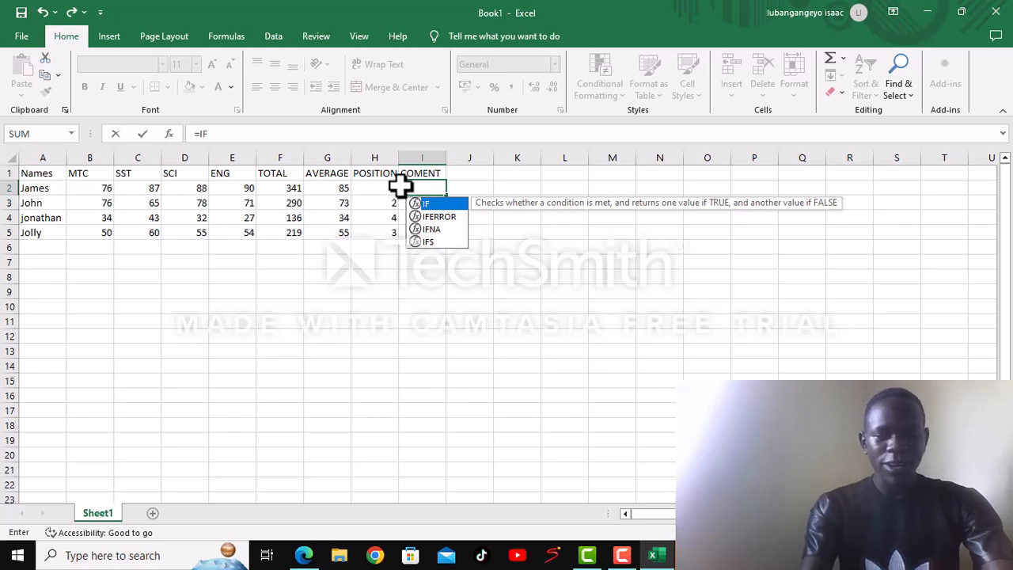
text(()
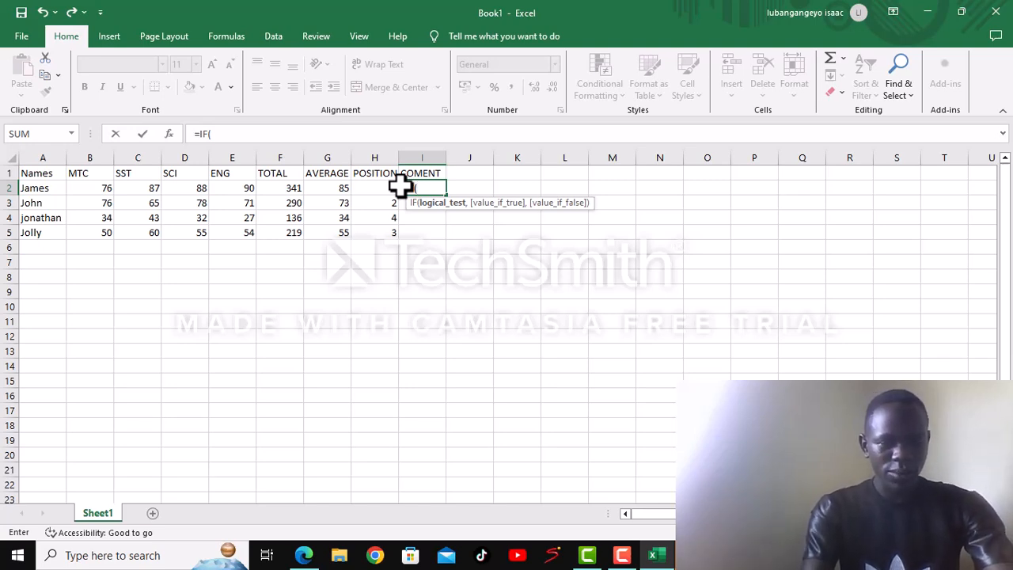
text(G)
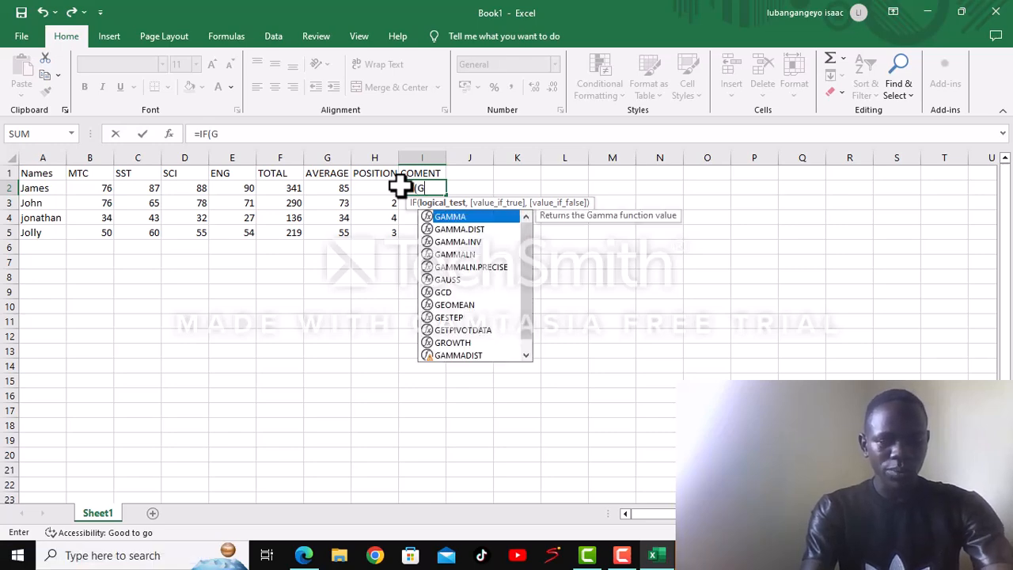
text(2)
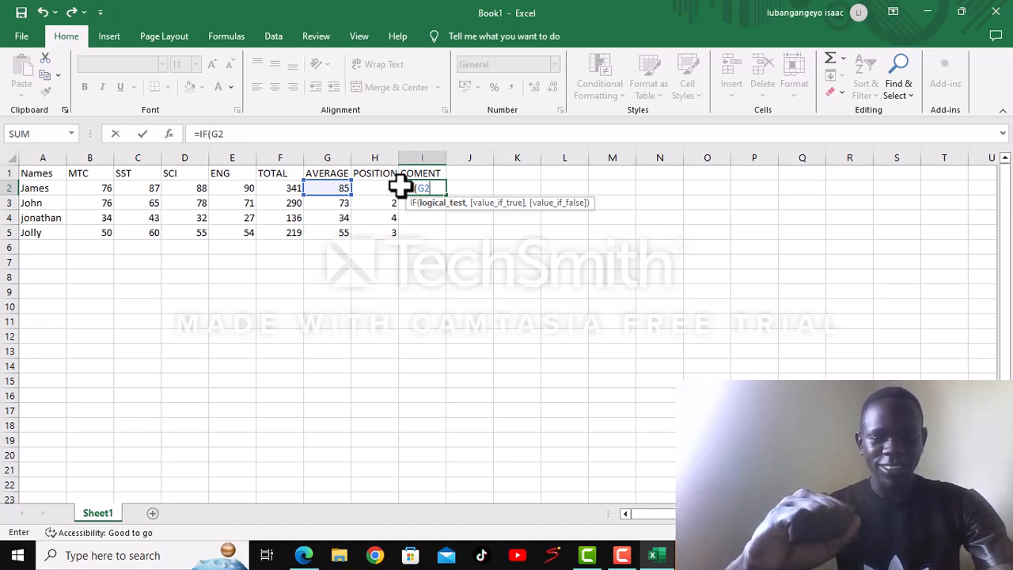
text(.)
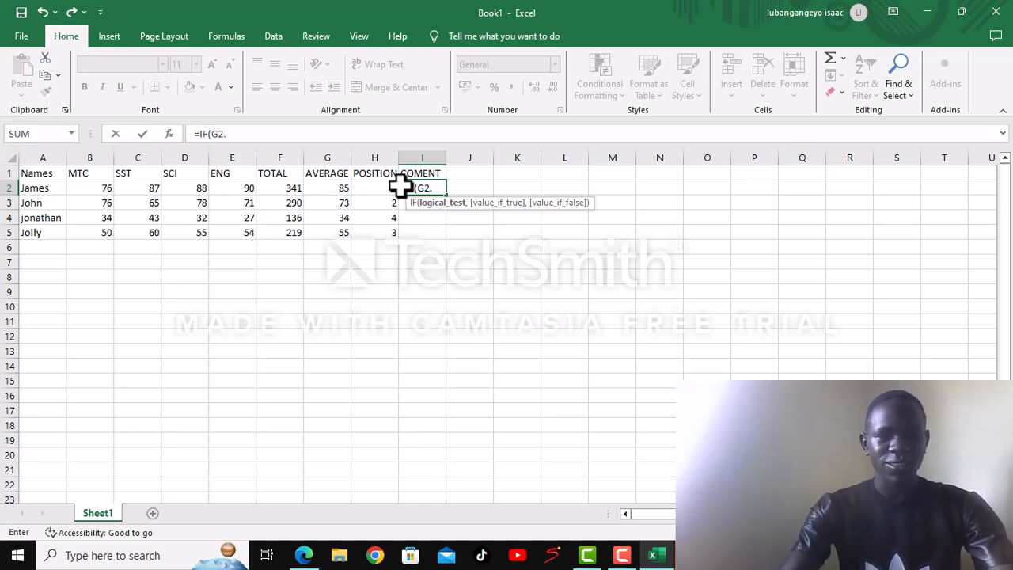
key(BackSpace)
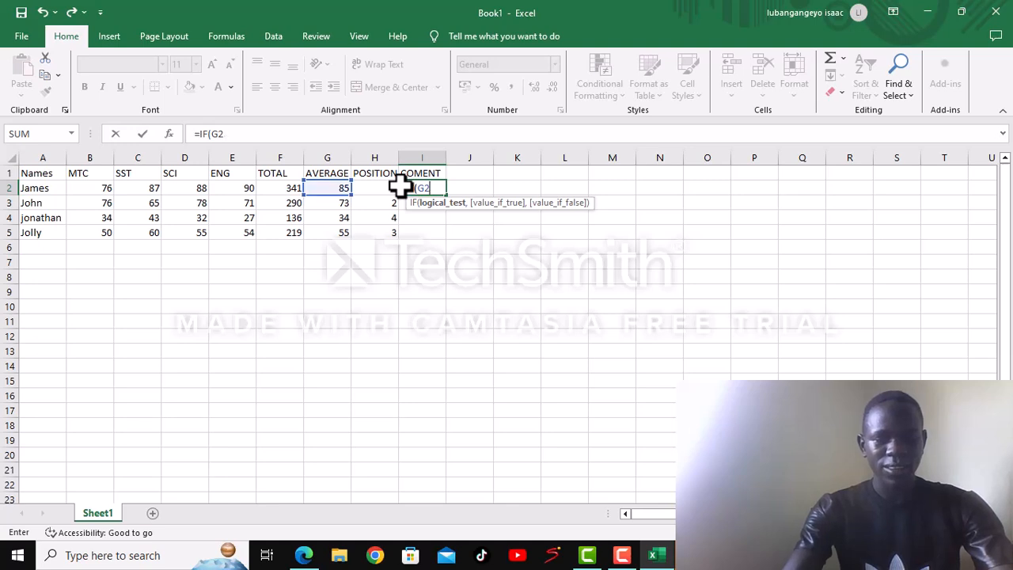
text(.)
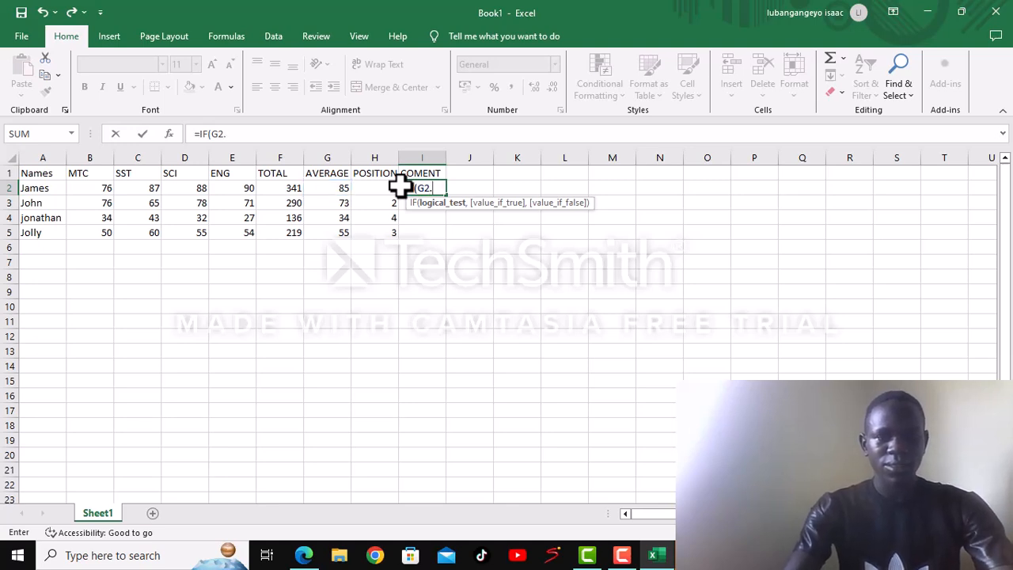
key(BackSpace)
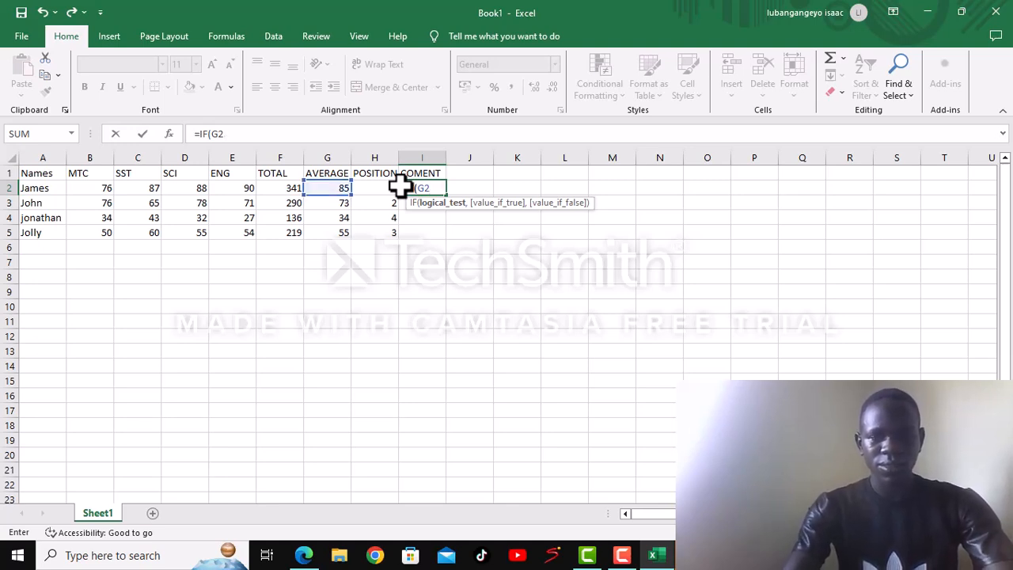
text(>)
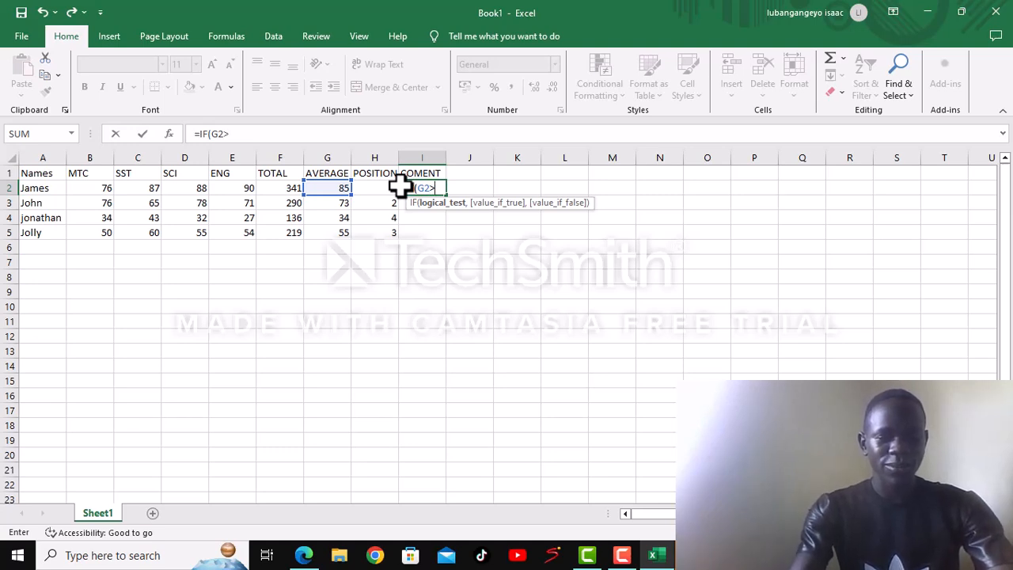
text(50)
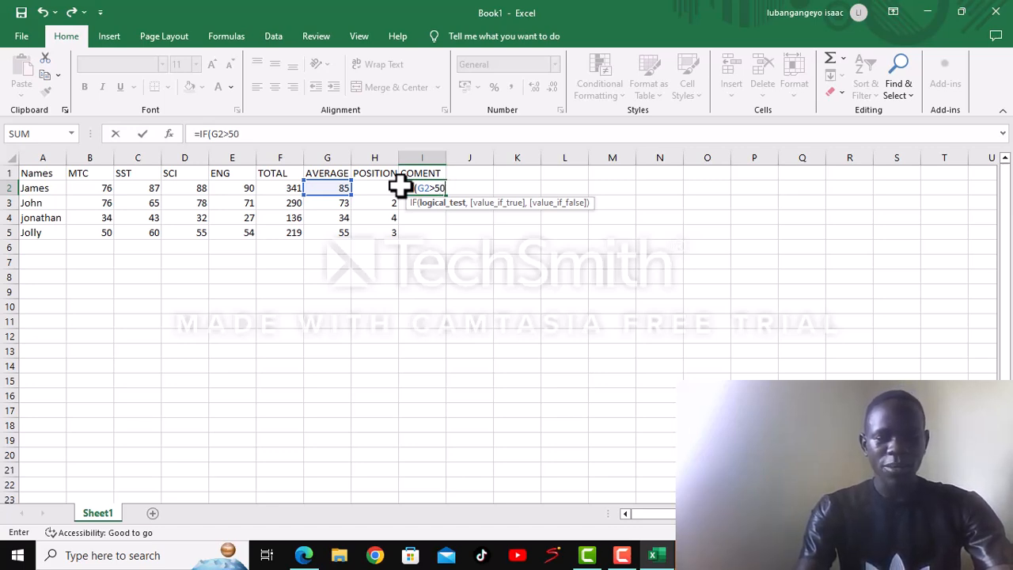
text(,)
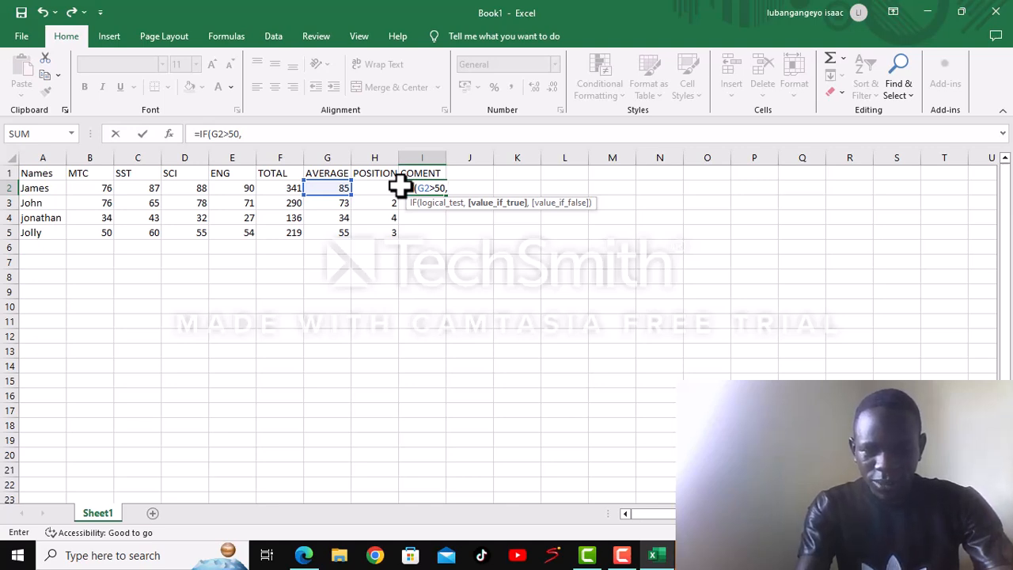
text(")
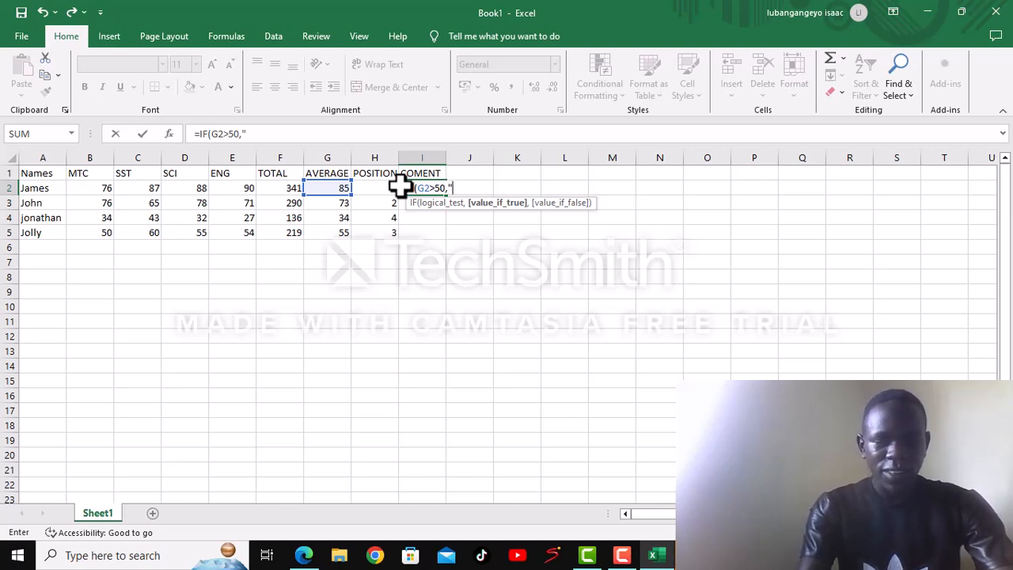
text(P)
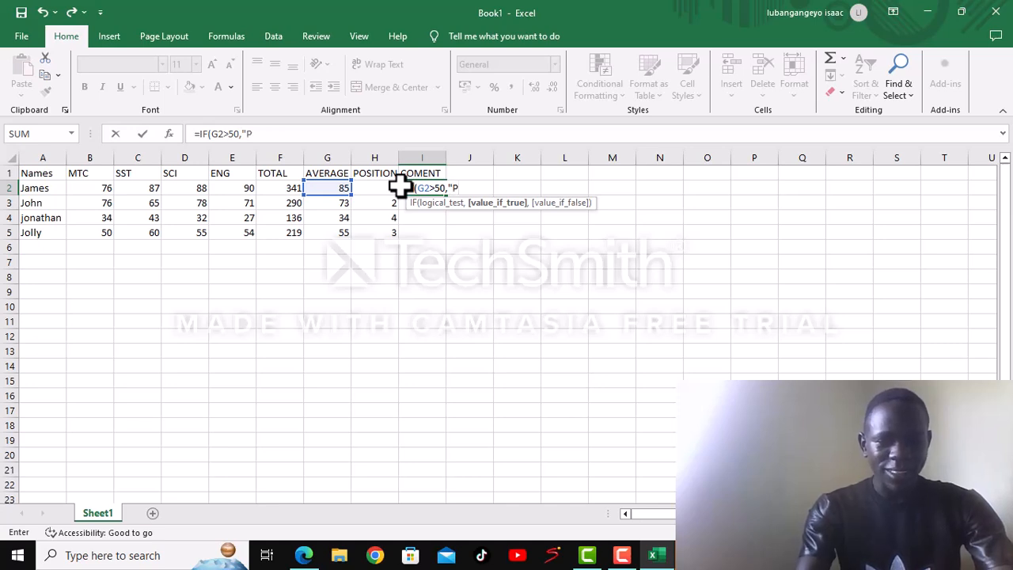
text(ASS)
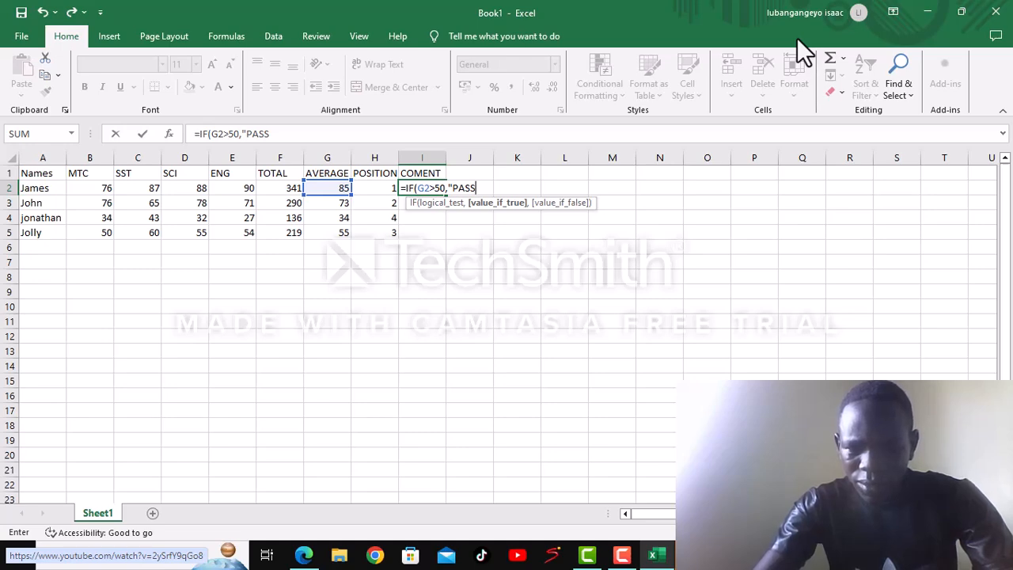
text(")
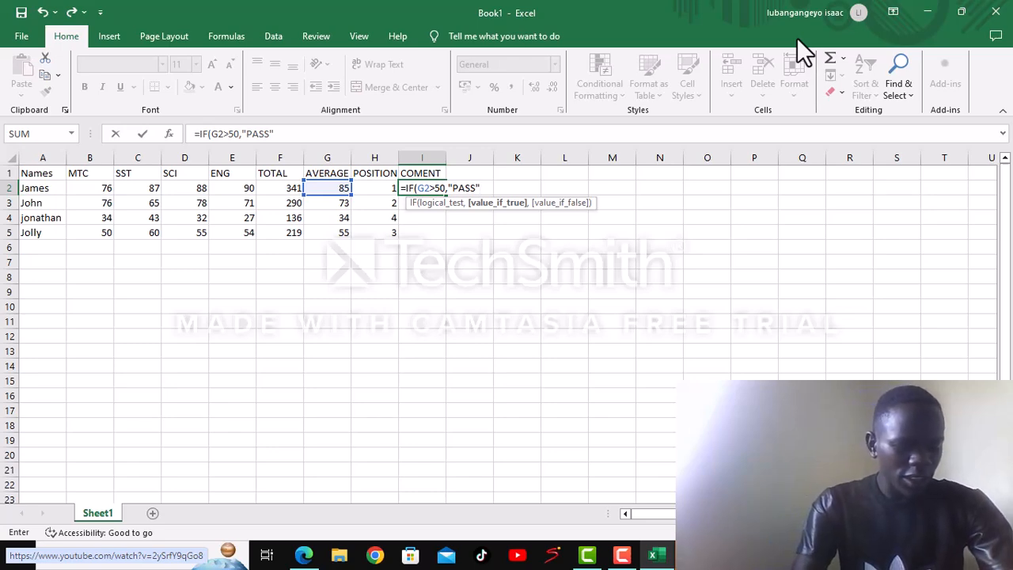
text(,)
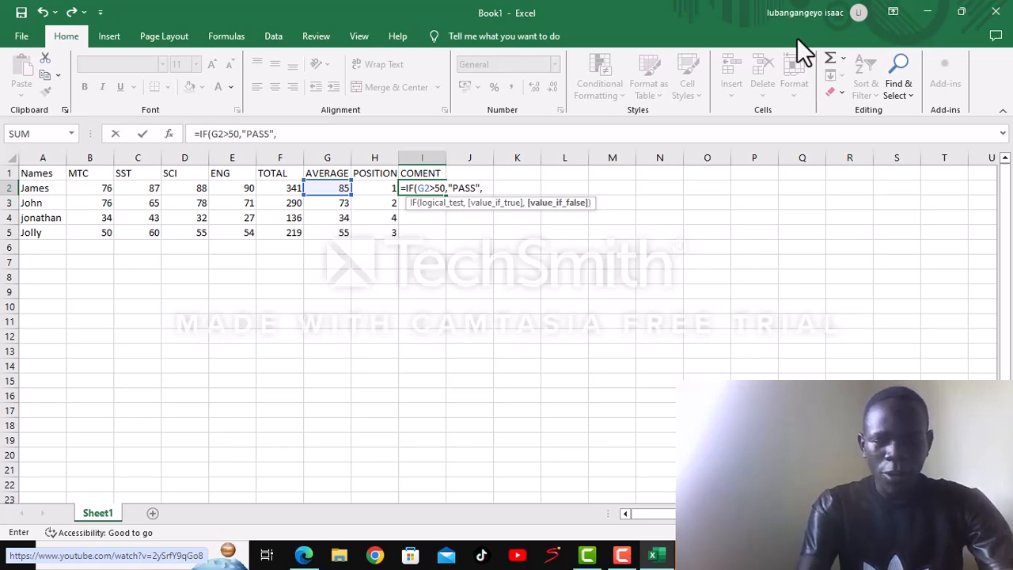
text(")
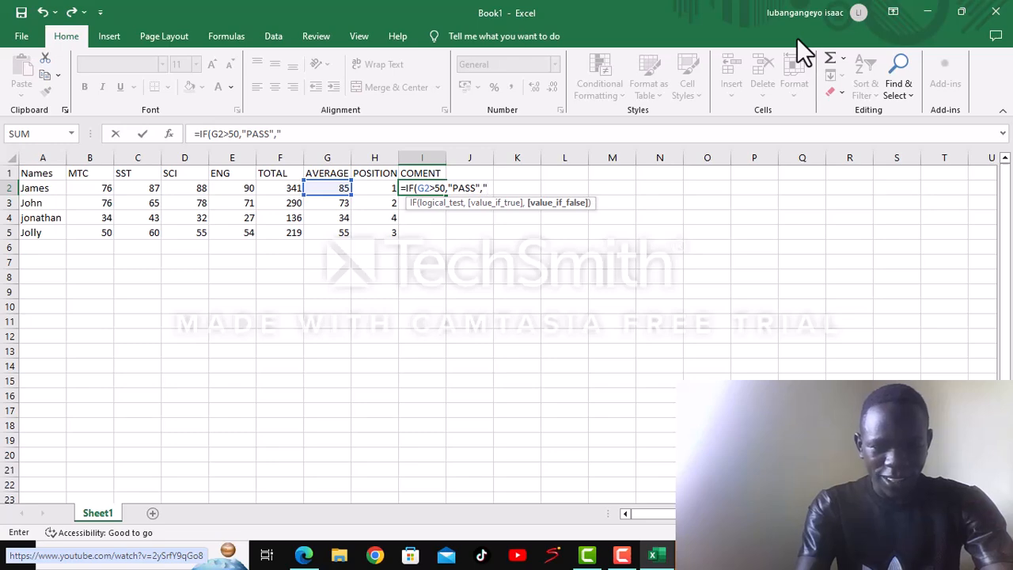
text(FA)
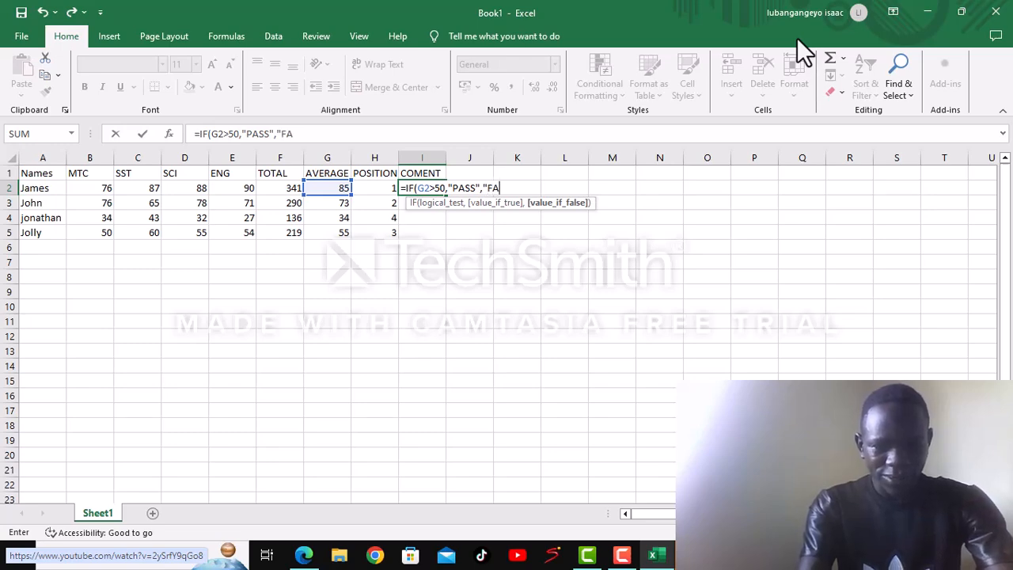
text(IL)
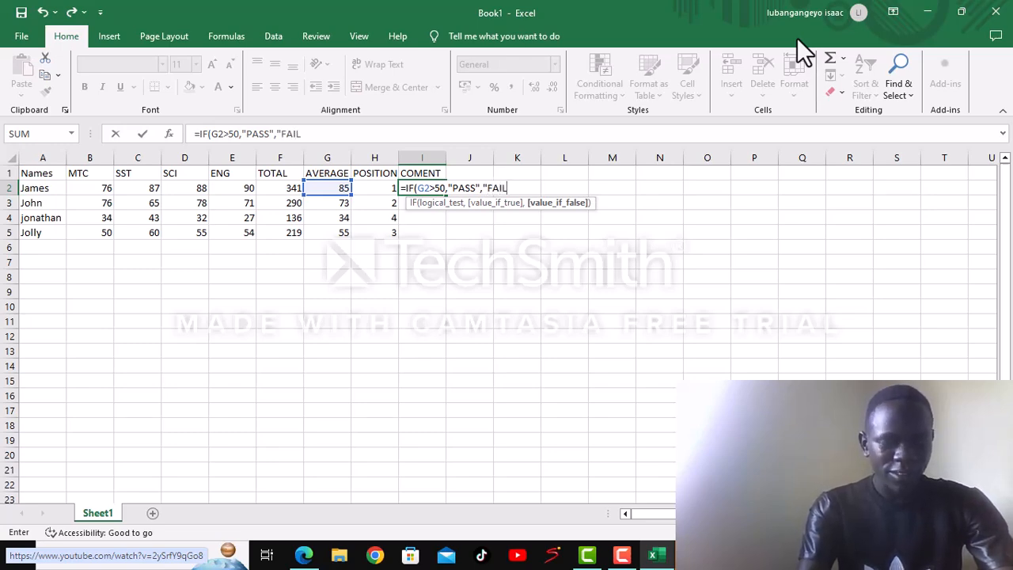
text(")
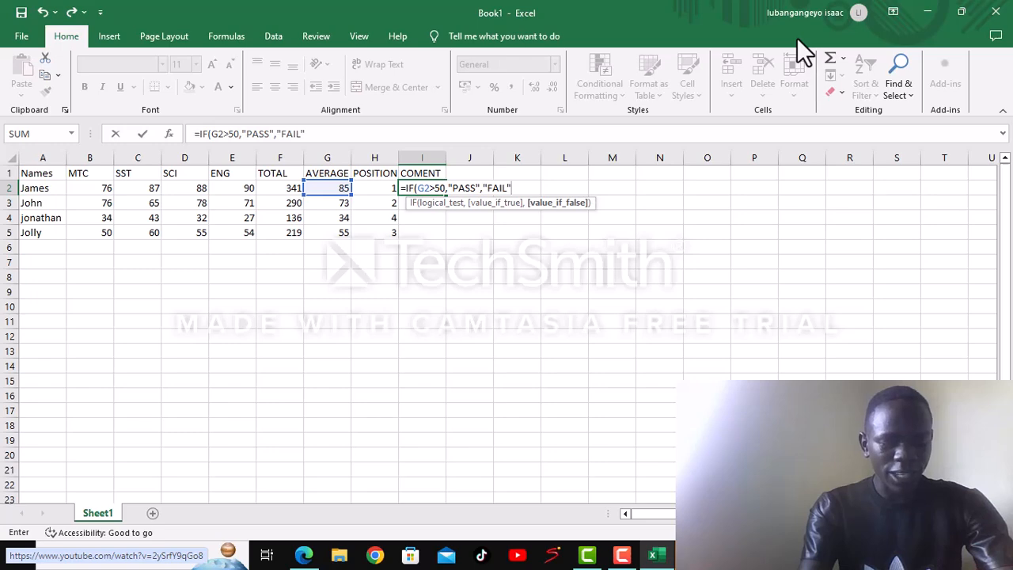
text())
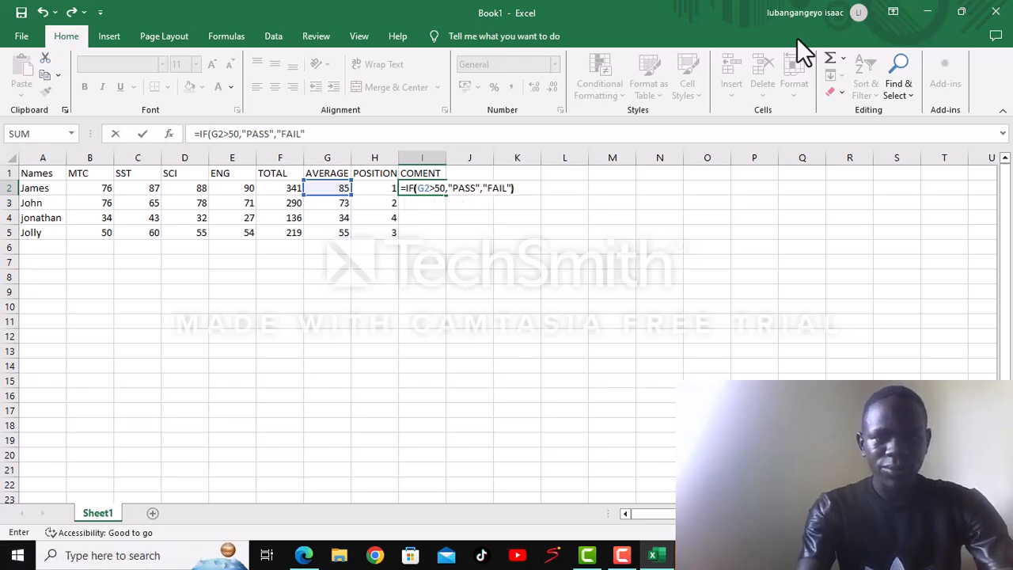
key(Return)
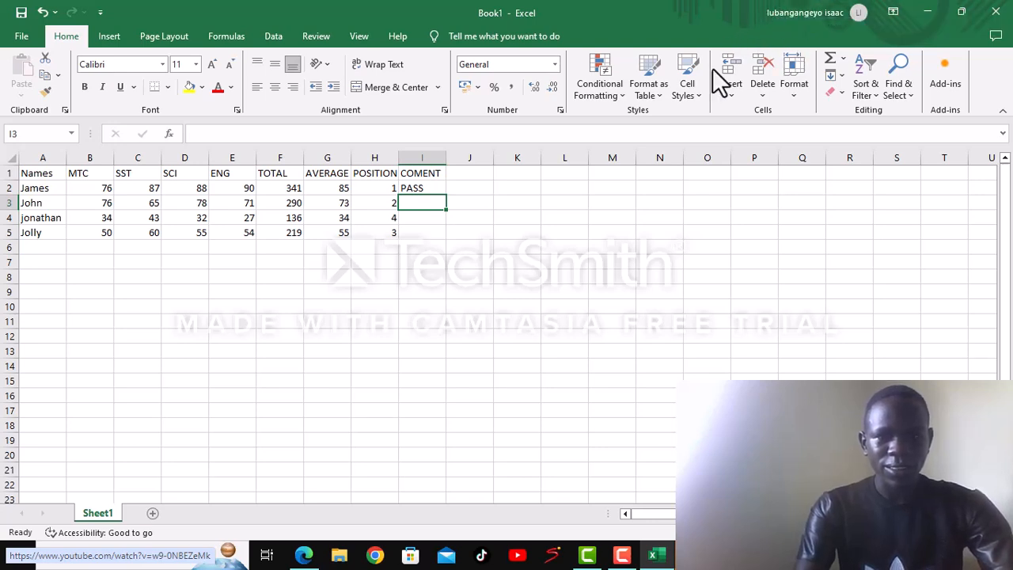
- Fill the IF formula from cell I2 down to I5 for the remaining people
click(427, 188)
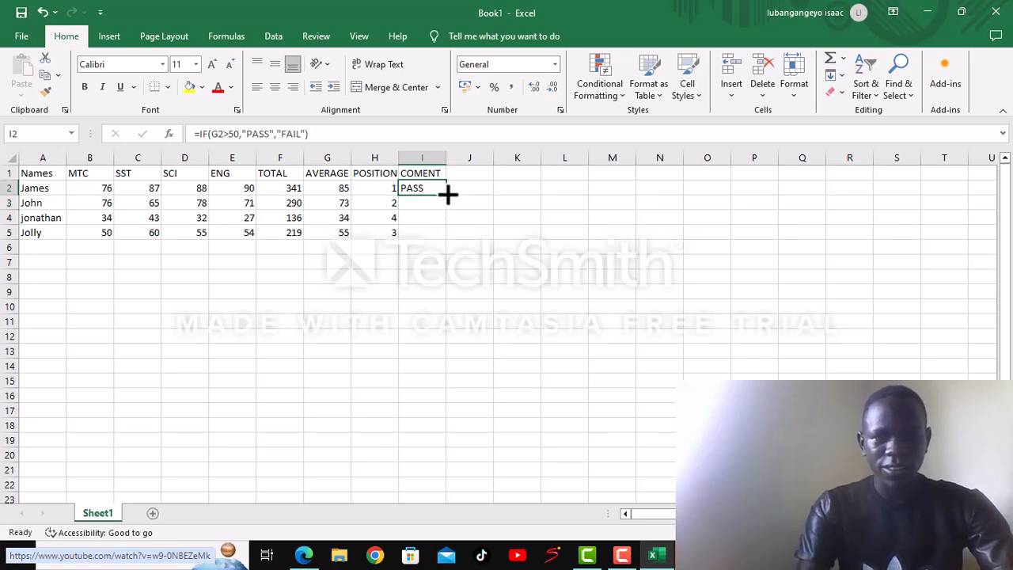
drag(448, 201, 449, 244)
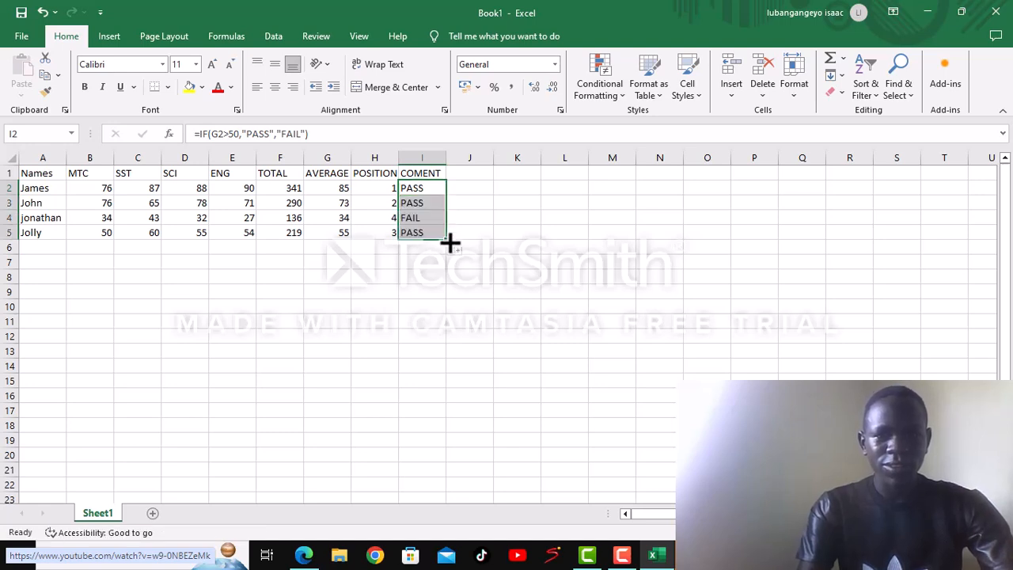